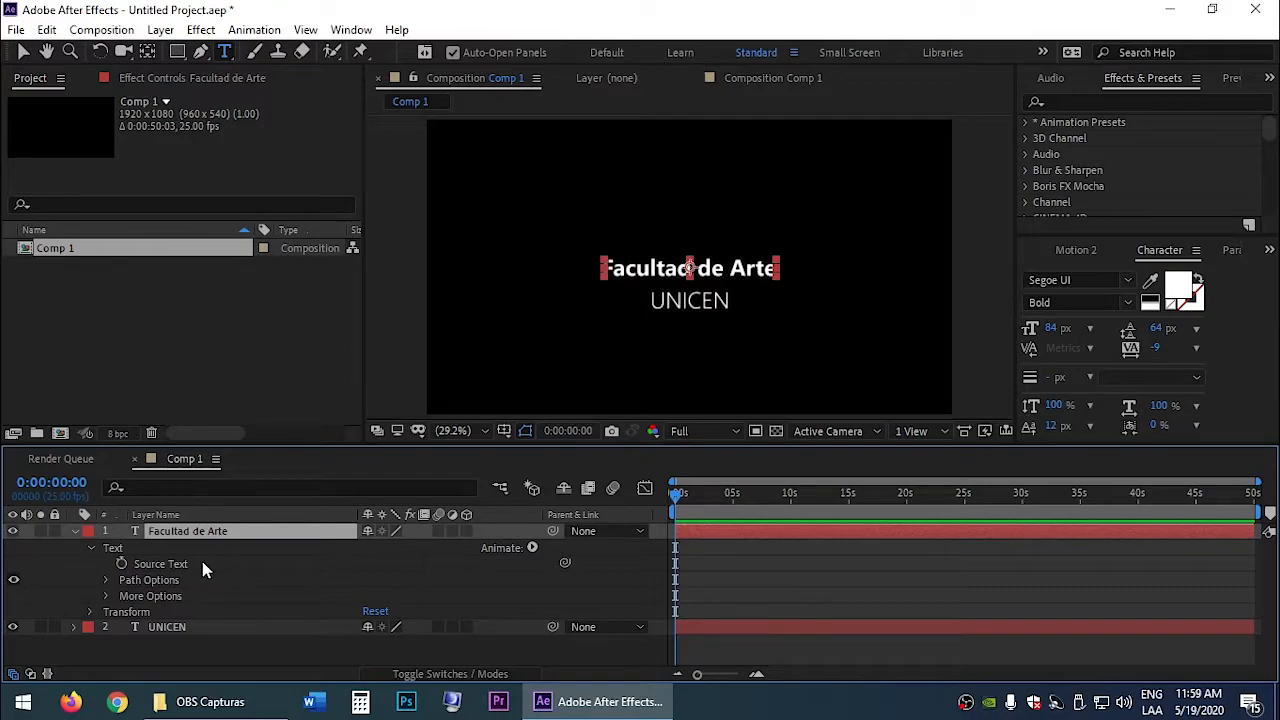
Step: Add Source Text keyframes to the Facultad de Arte layer at 0 seconds and 2 seconds
left_click(120, 560)
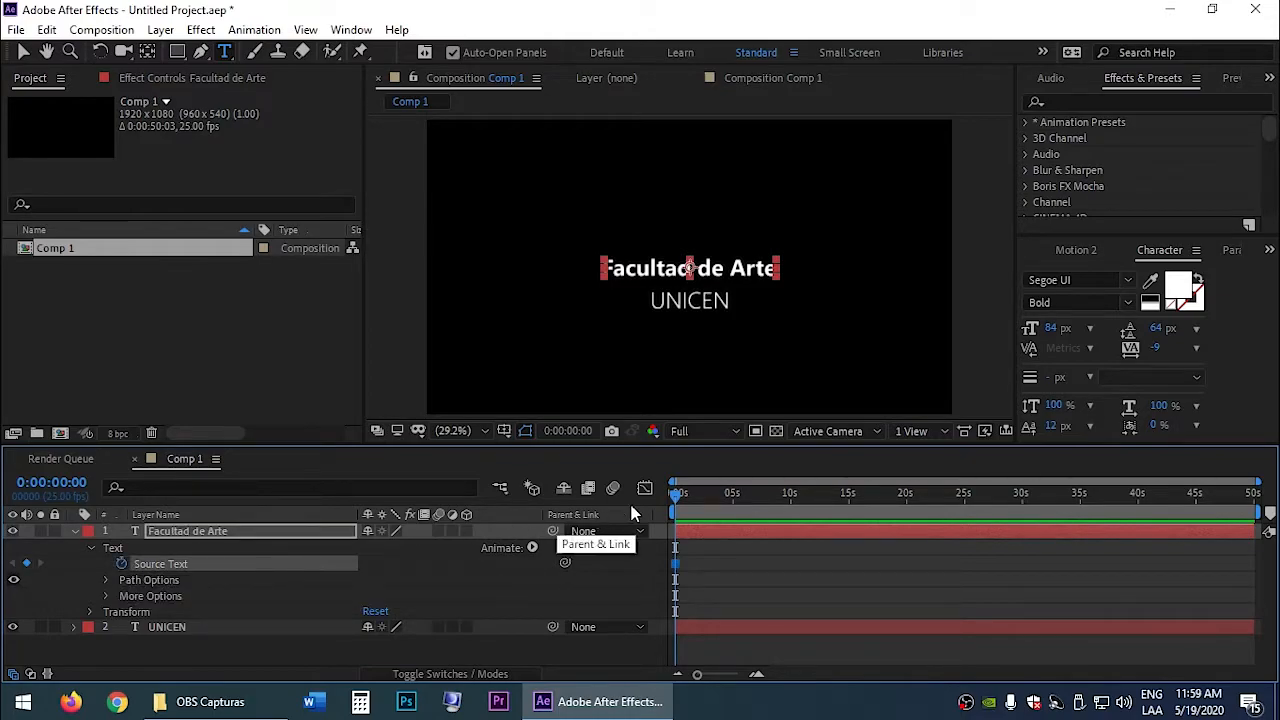
left_click(682, 498)
left_click_drag(682, 498, 694, 505)
left_click(26, 563)
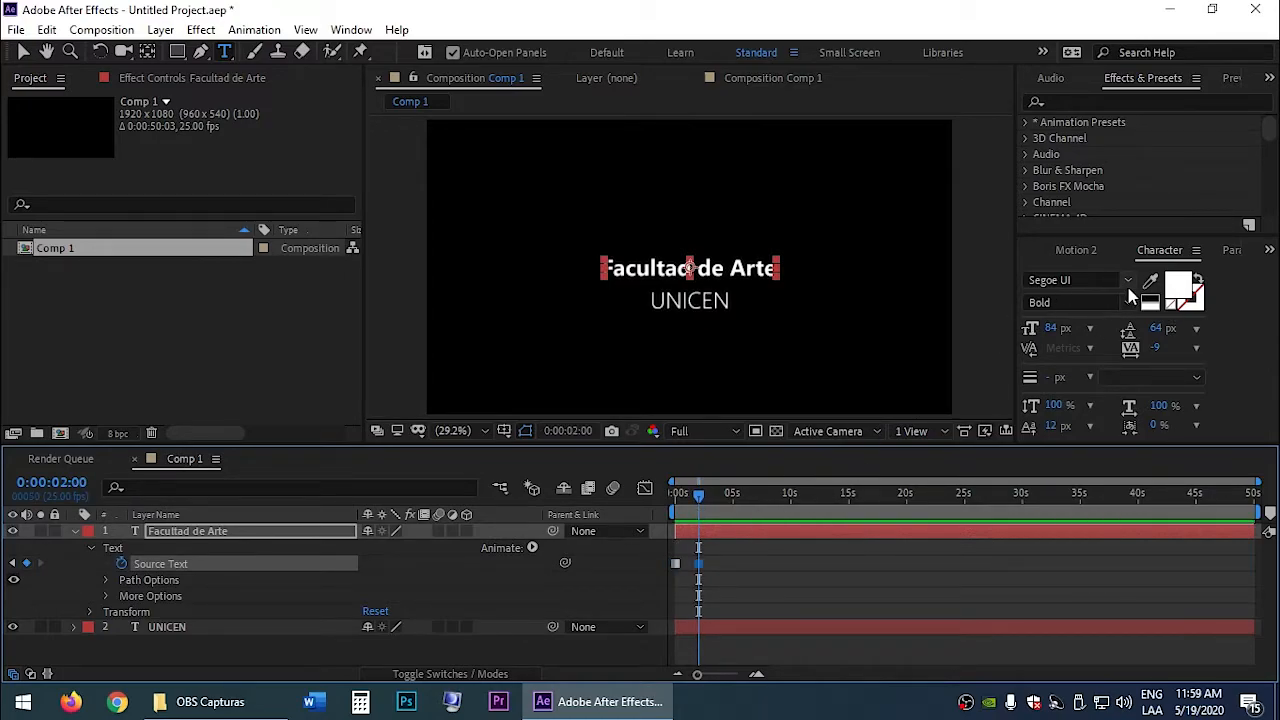
Step: Change the Facultad de Arte text at the 2-second keyframe to the Slim Joe font with a red fill
left_click(1126, 281)
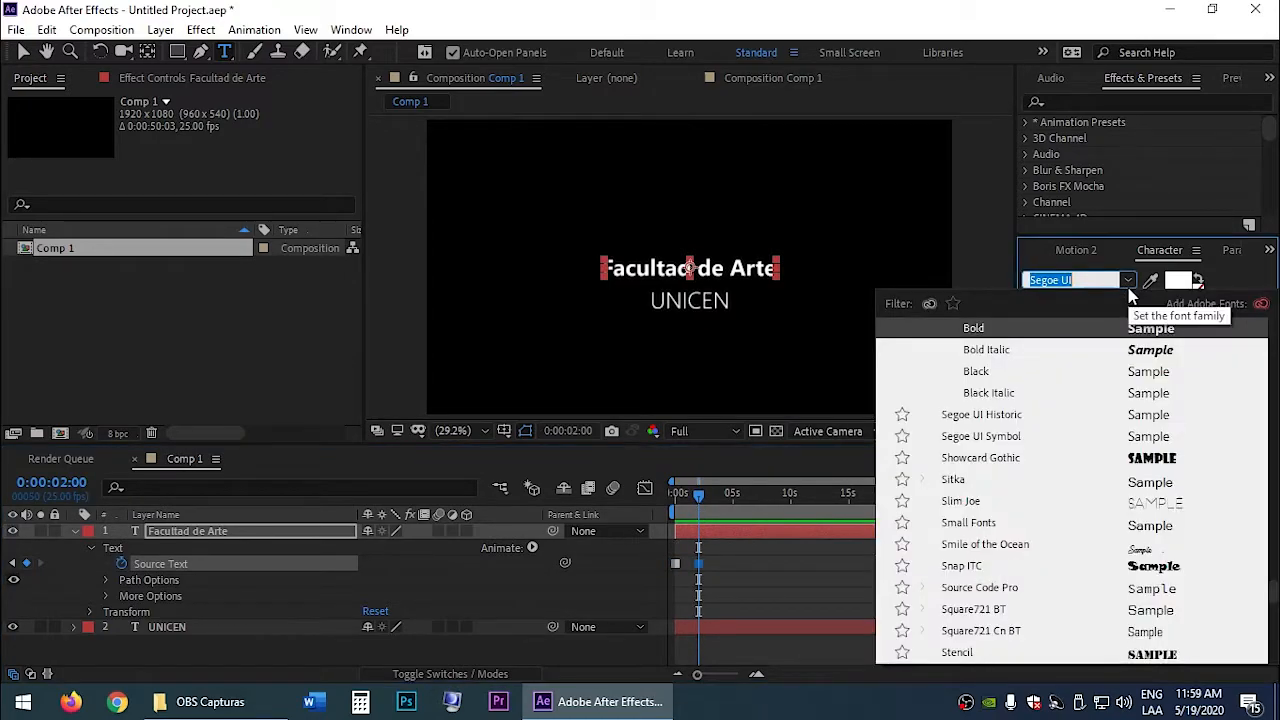
left_click(983, 502)
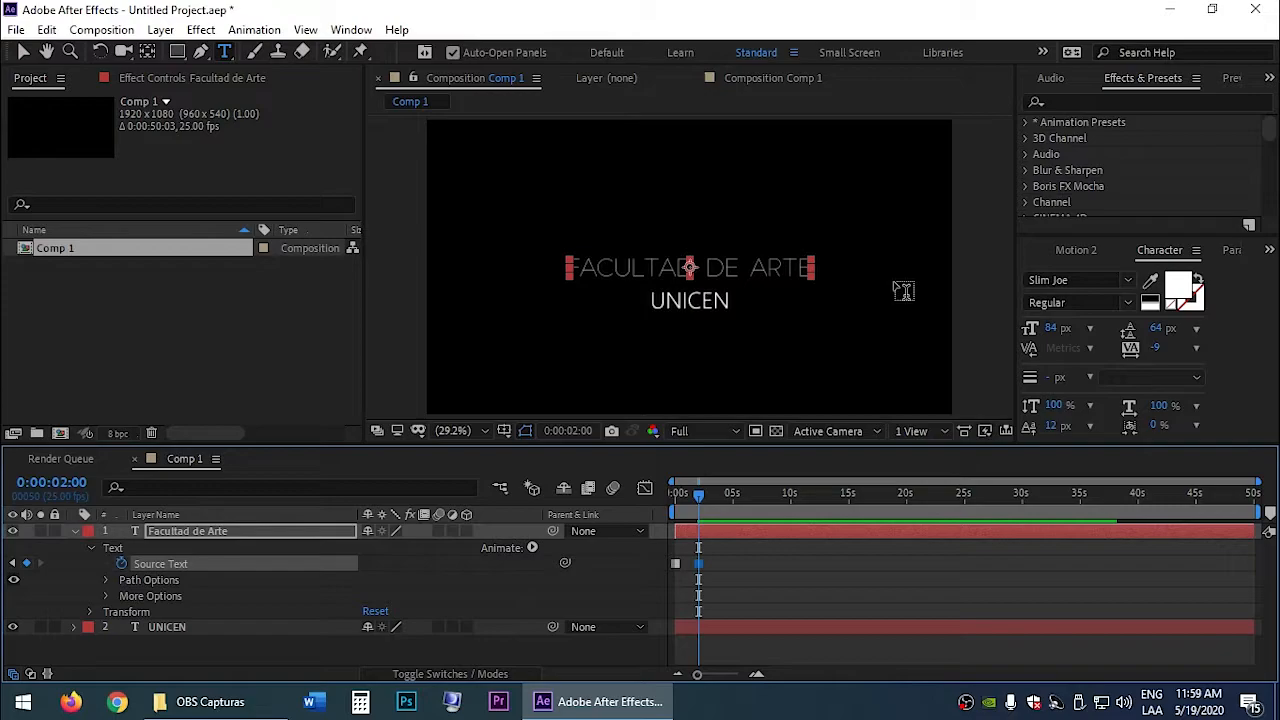
left_click(1173, 292)
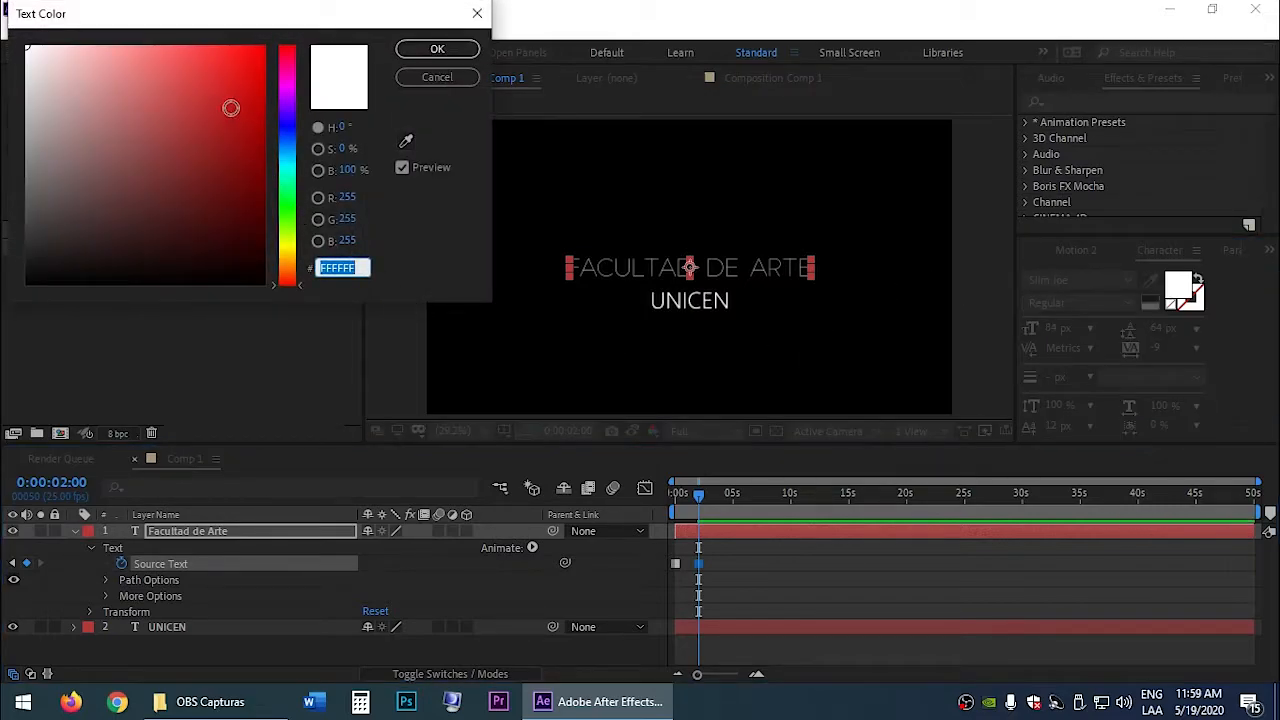
left_click_drag(230, 111, 266, 44)
left_click(426, 47)
left_click(799, 573)
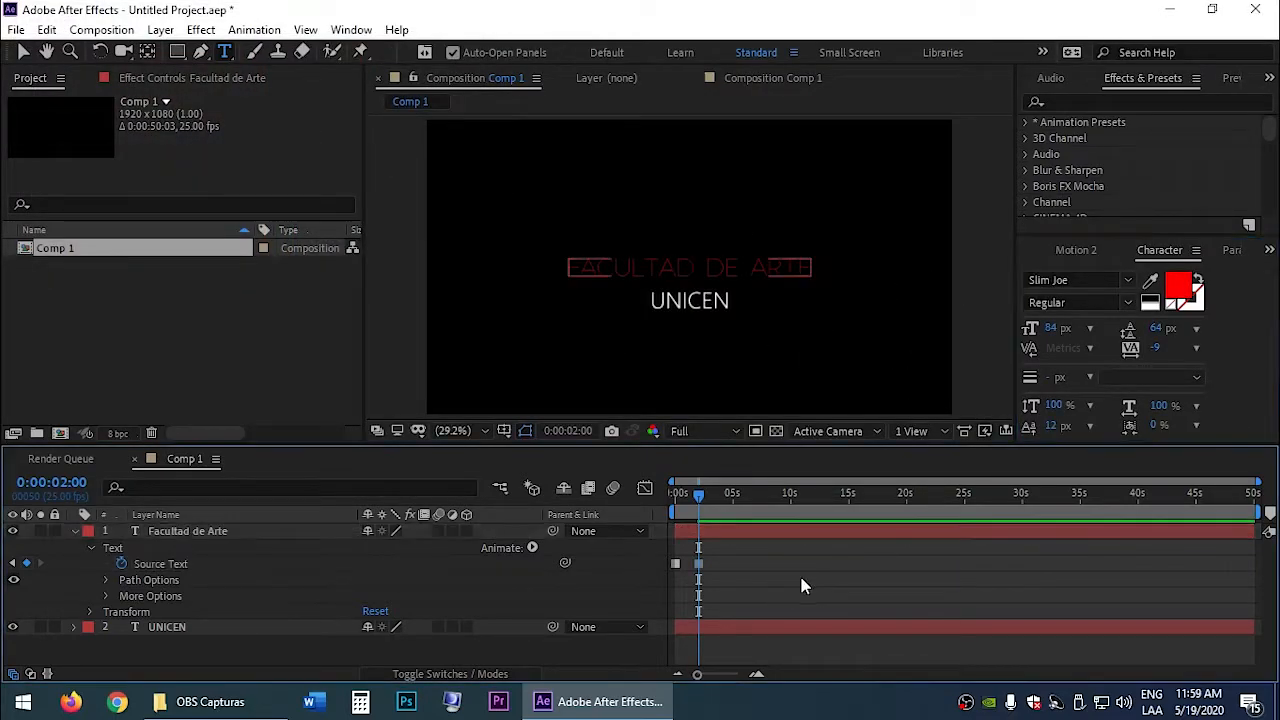
Step: Scrub through the first seconds of the composition to preview the Source Text change, then undo the last two edits
left_click(676, 493)
left_click_drag(674, 493, 950, 501)
scroll(676, 528, "up", 4)
key("ctrl+z")
key("ctrl+z")
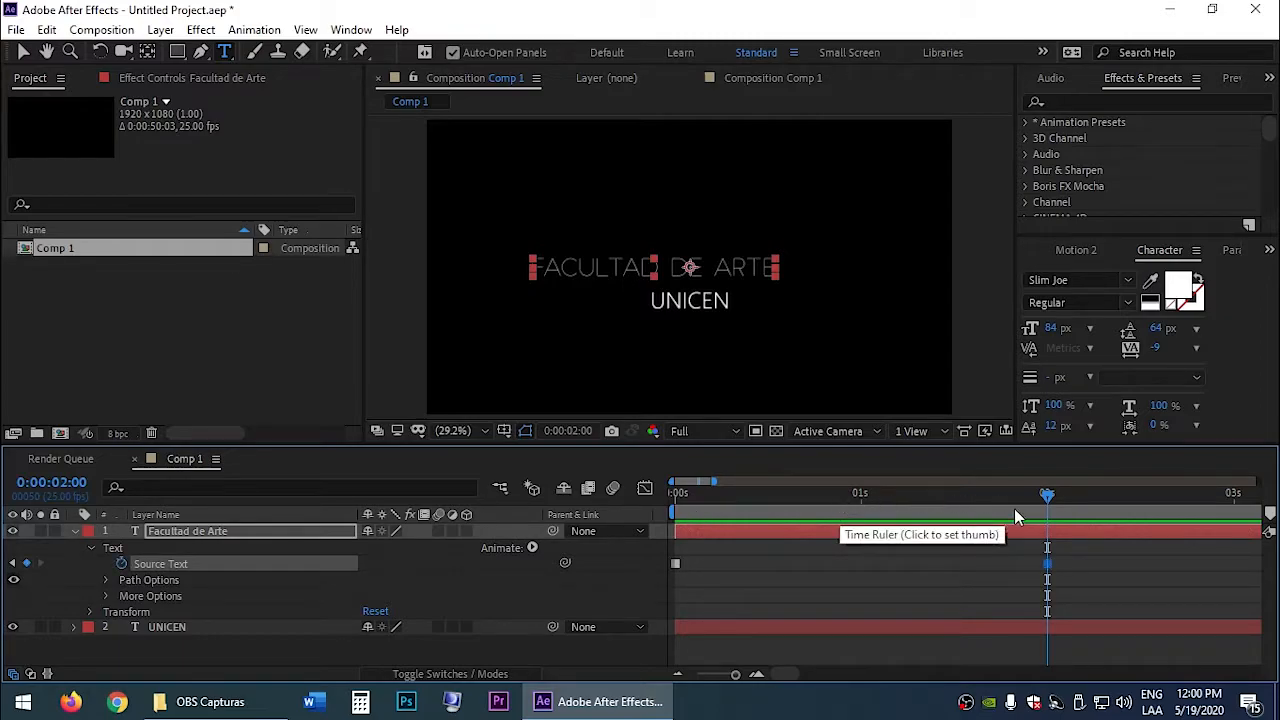
Step: Delete the 2-second Source Text keyframe and turn off Source Text keyframing on the Facultad de Arte layer
left_click_drag(991, 503, 653, 515)
left_click_drag(1043, 541, 1068, 581)
key("Delete")
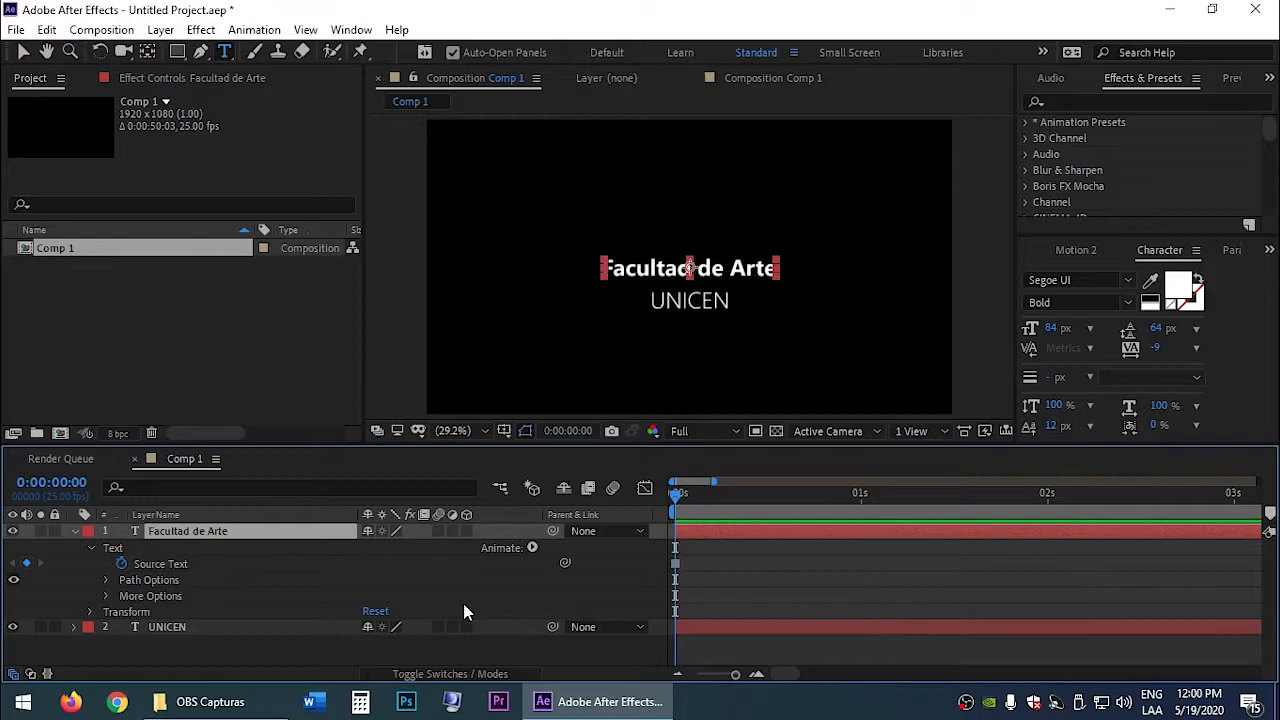
left_click(120, 564)
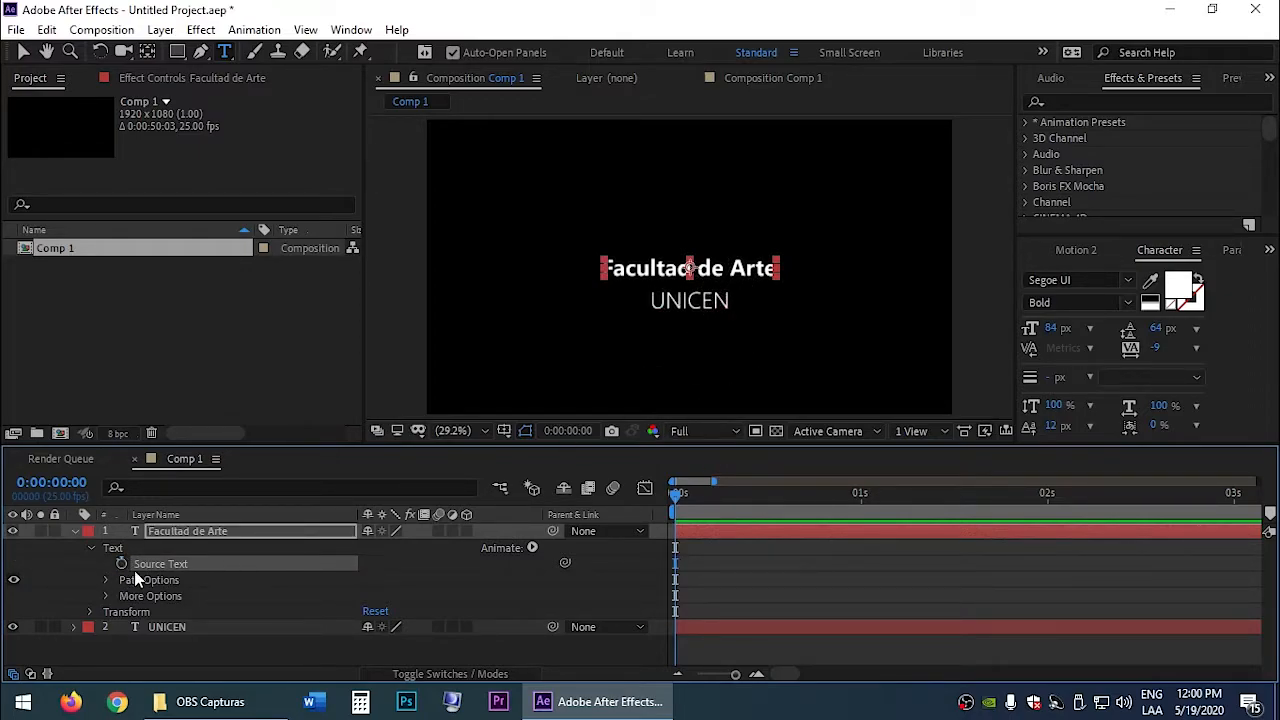
Step: Add a Position text animator to the Facultad de Arte layer
left_click(179, 549)
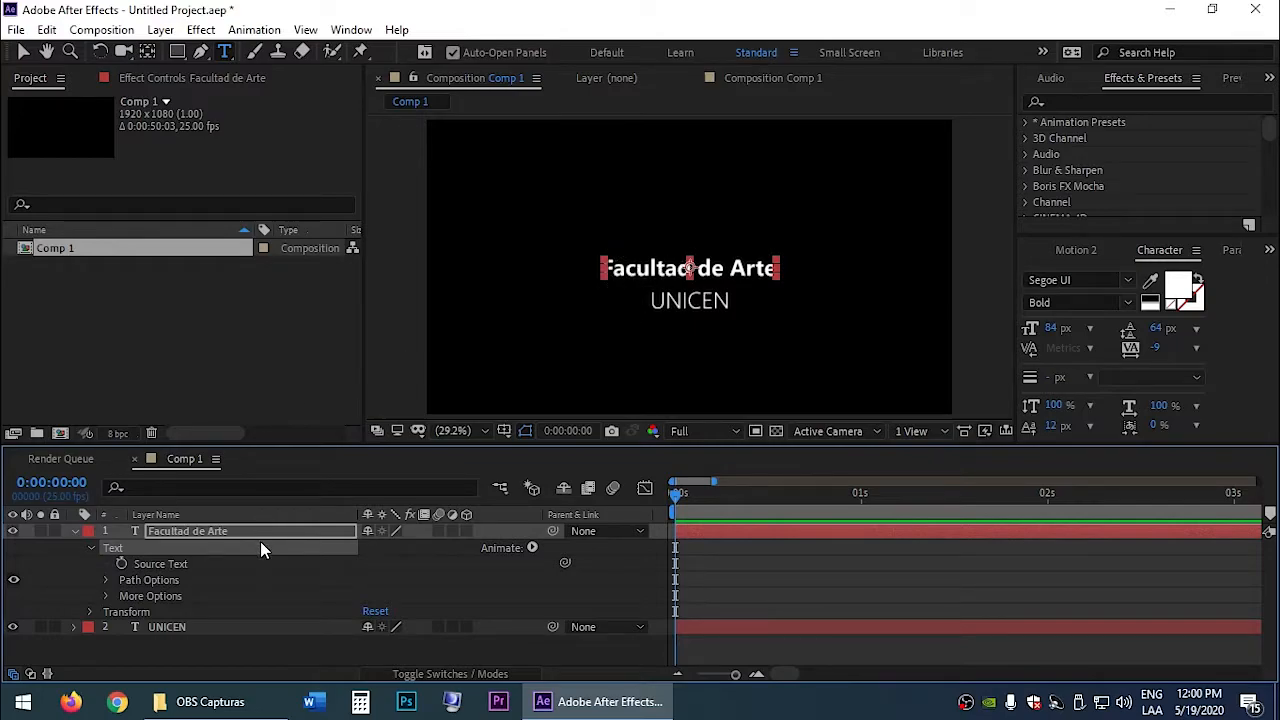
key("p")
mouse_move(405, 546)
left_mouse_down()
mouse_move(946, 553)
mouse_move(628, 550)
mouse_move(367, 516)
mouse_move(398, 532)
left_mouse_up()
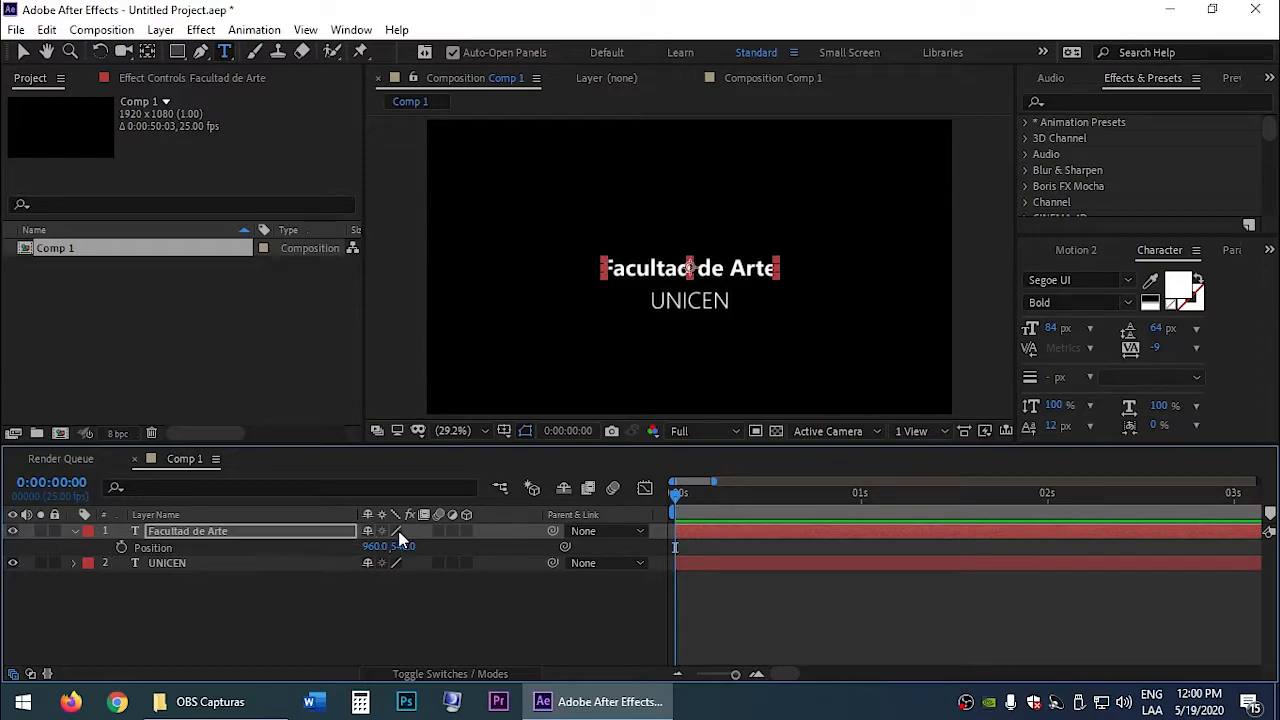
double_click(73, 532)
left_click(532, 550)
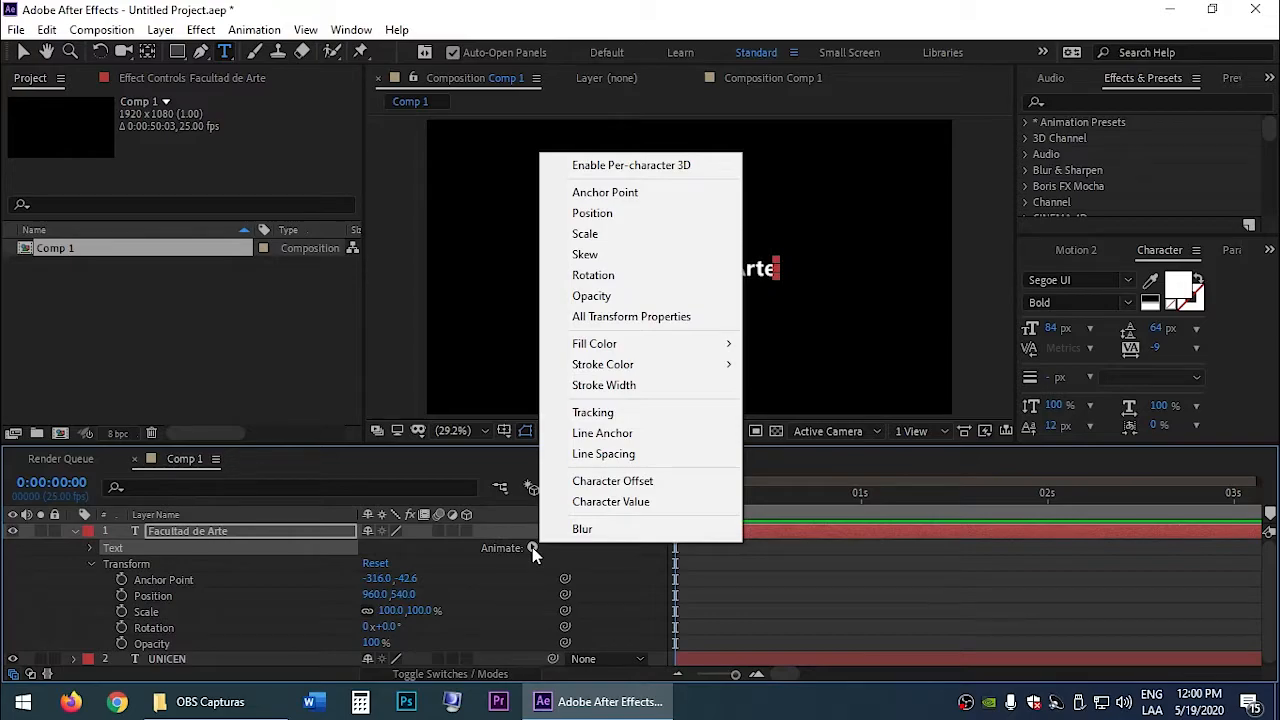
left_click(605, 217)
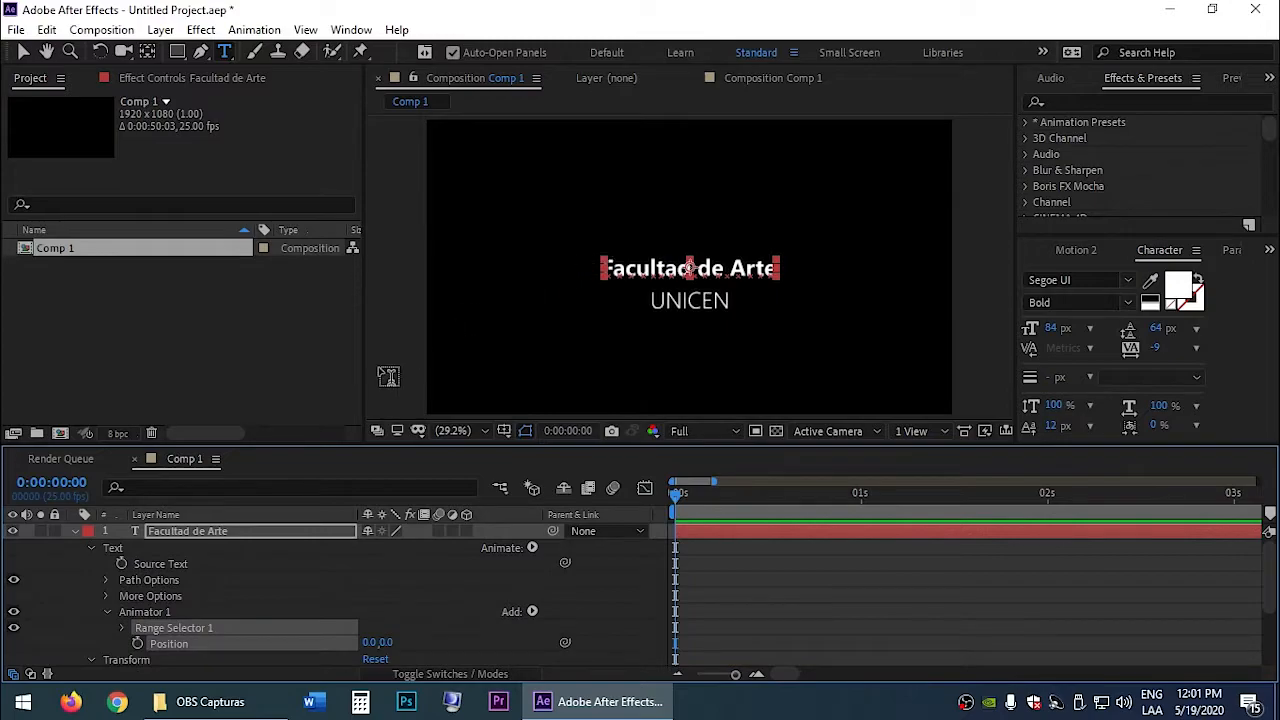
Step: Set the Position of Animator 1 to 0.0, 391.0 so the letters shift down
left_click(162, 613)
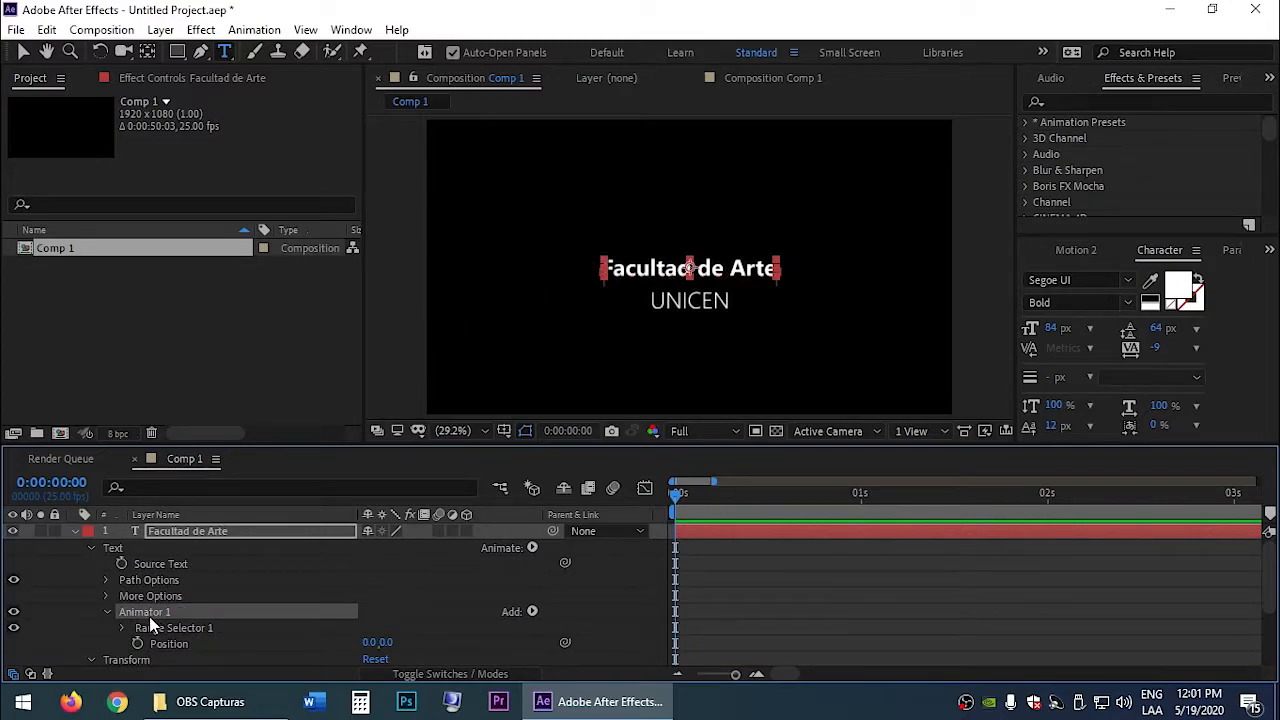
left_click(124, 627)
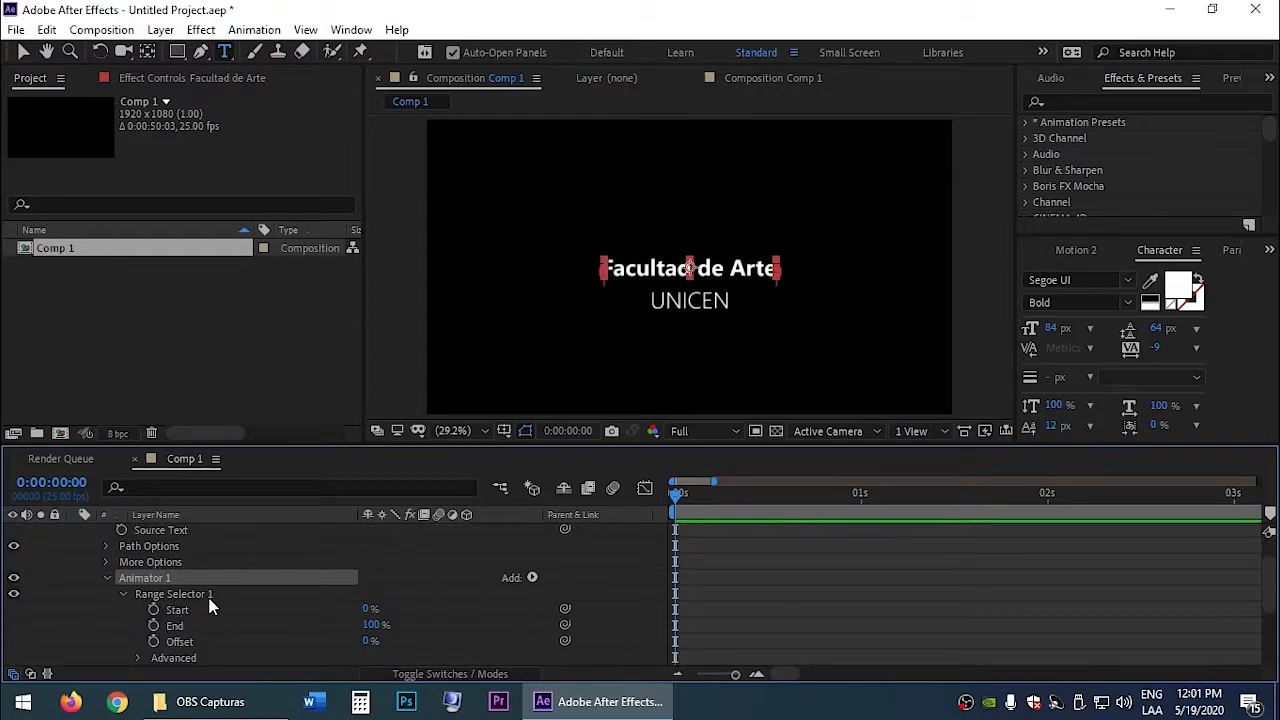
left_click(121, 594)
left_click(170, 612)
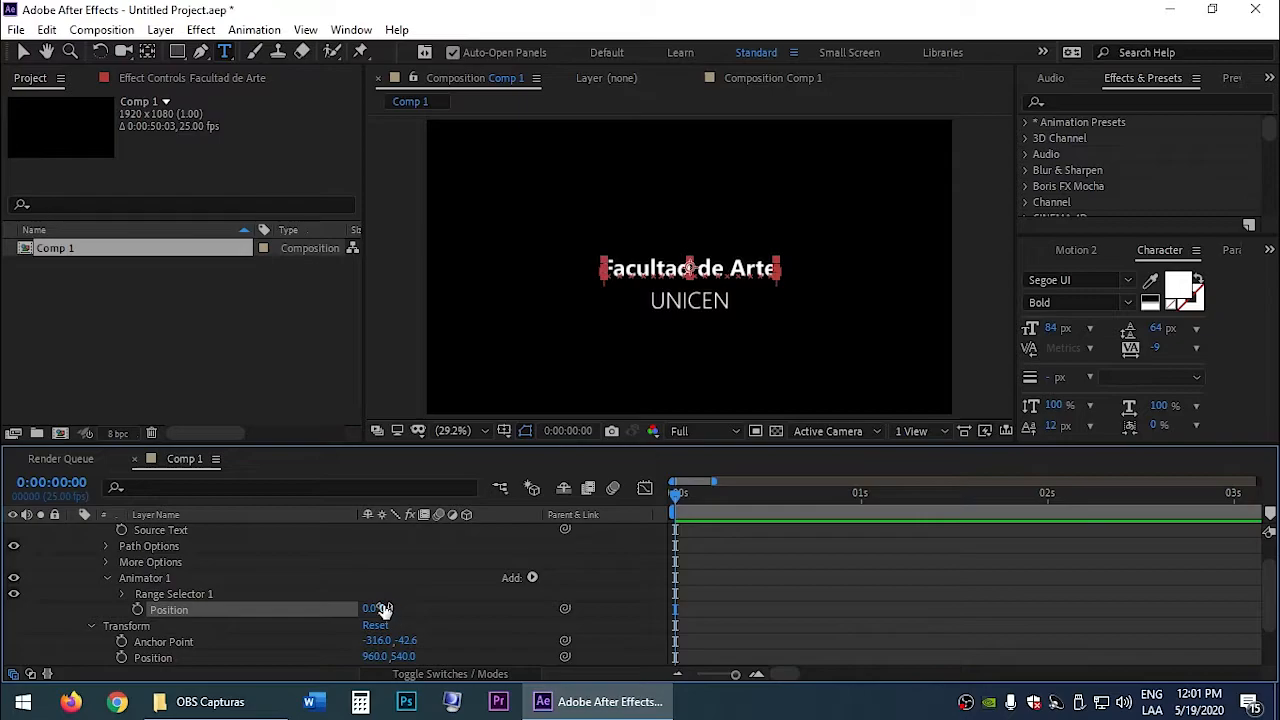
left_click_drag(383, 608, 679, 607)
Step: Limit Range Selector 1 to the middle letters with Start at 24% and End at 63%
left_click(122, 594)
scroll(338, 564, "down", 1)
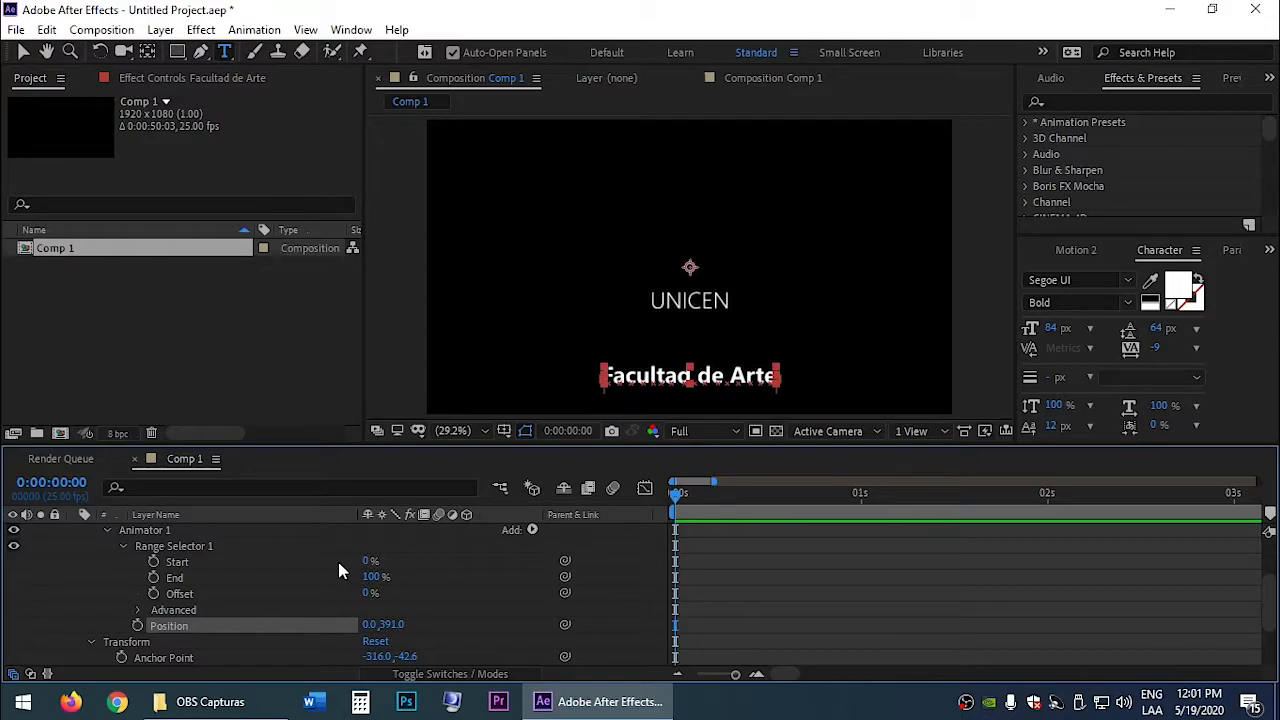
left_click(177, 51)
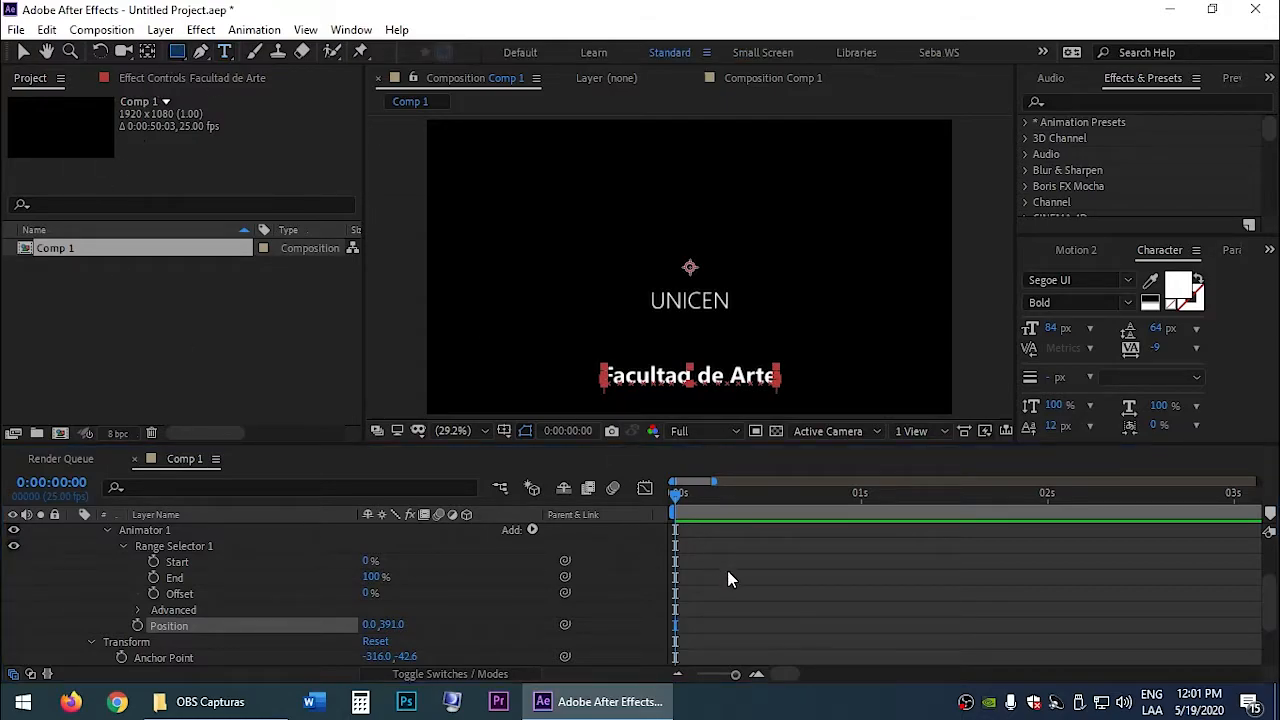
left_click(726, 568)
left_click(320, 560)
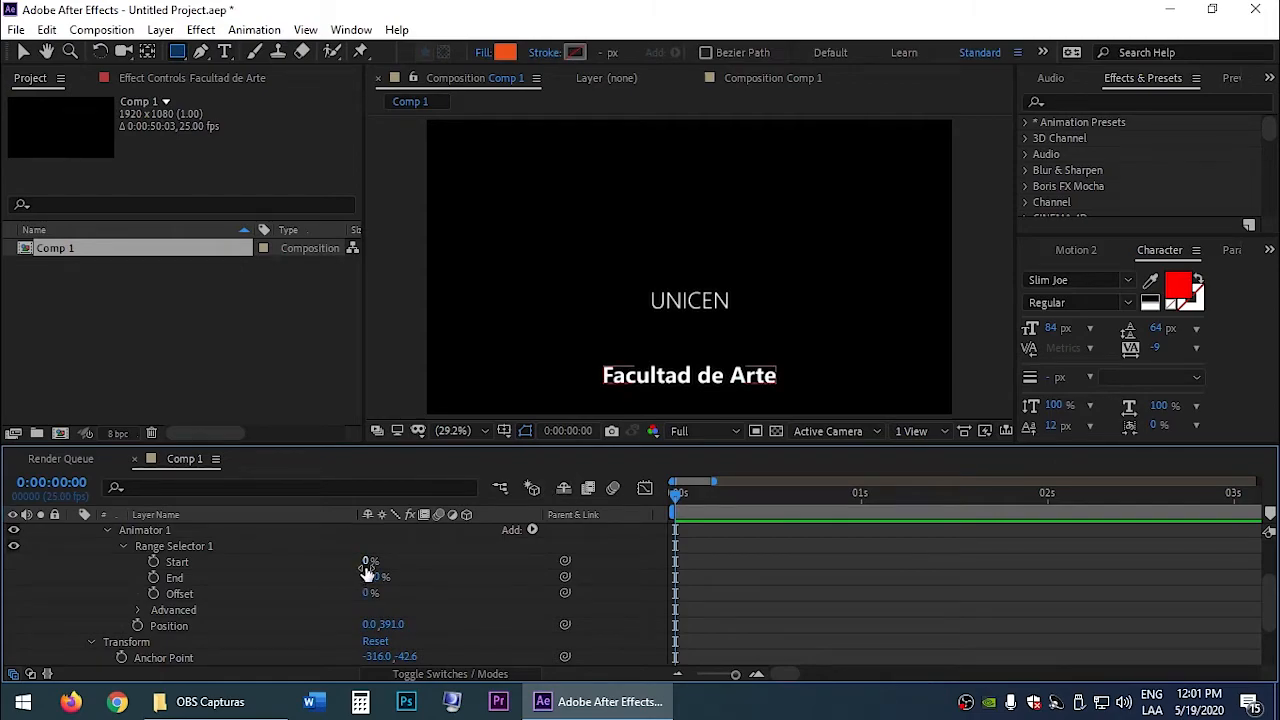
mouse_move(368, 562)
left_mouse_down()
mouse_move(396, 563)
mouse_move(394, 582)
mouse_move(359, 580)
left_mouse_up()
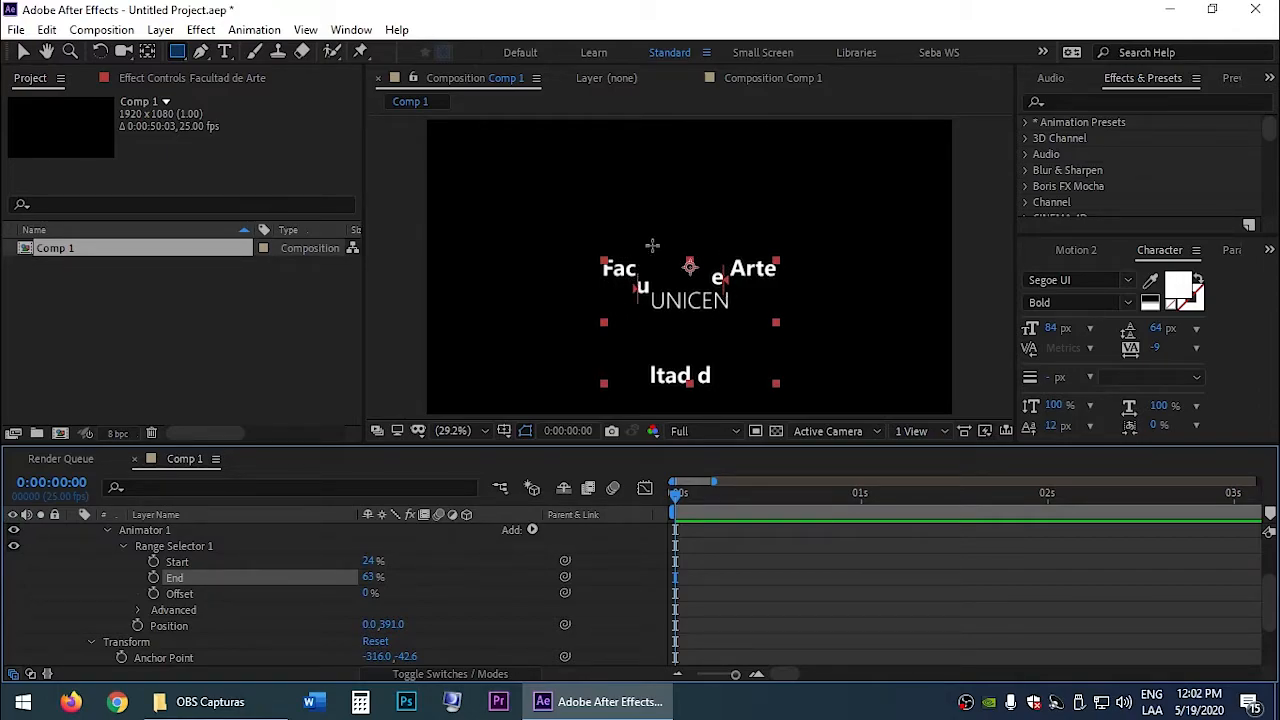
Step: Add a Scale property to Animator 1 and set it to 190%
left_click(210, 626)
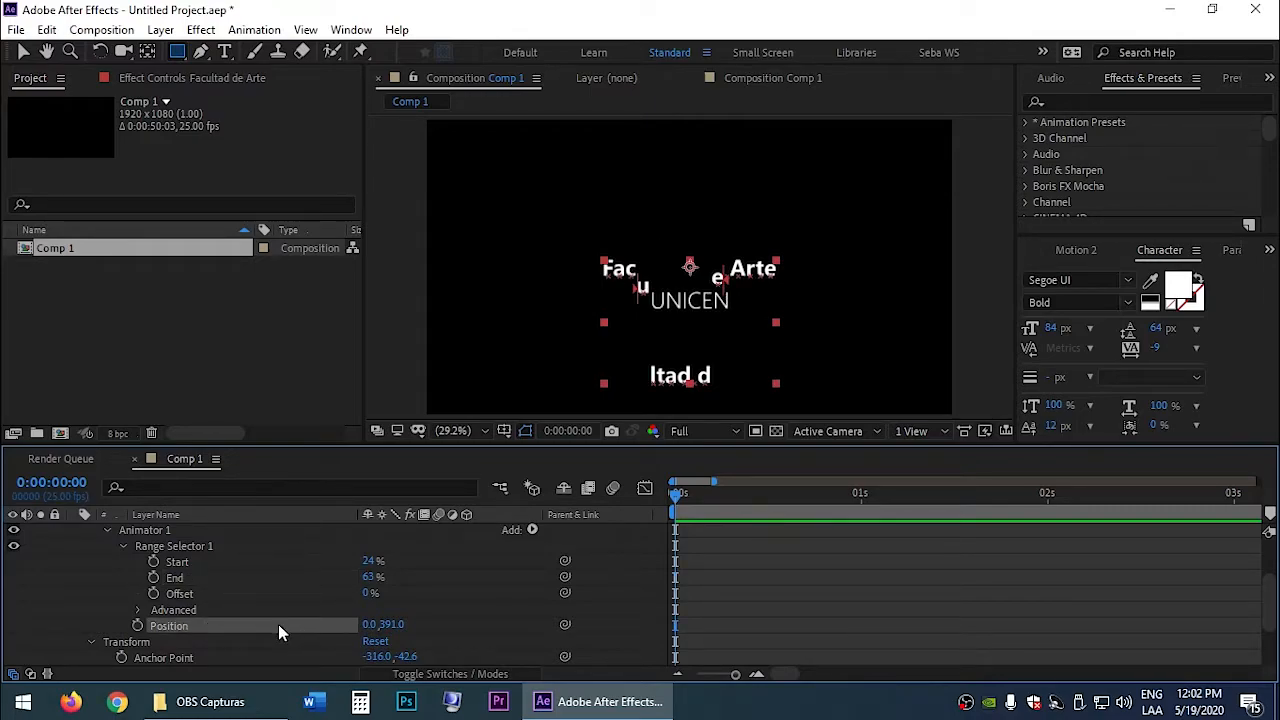
left_click(532, 530)
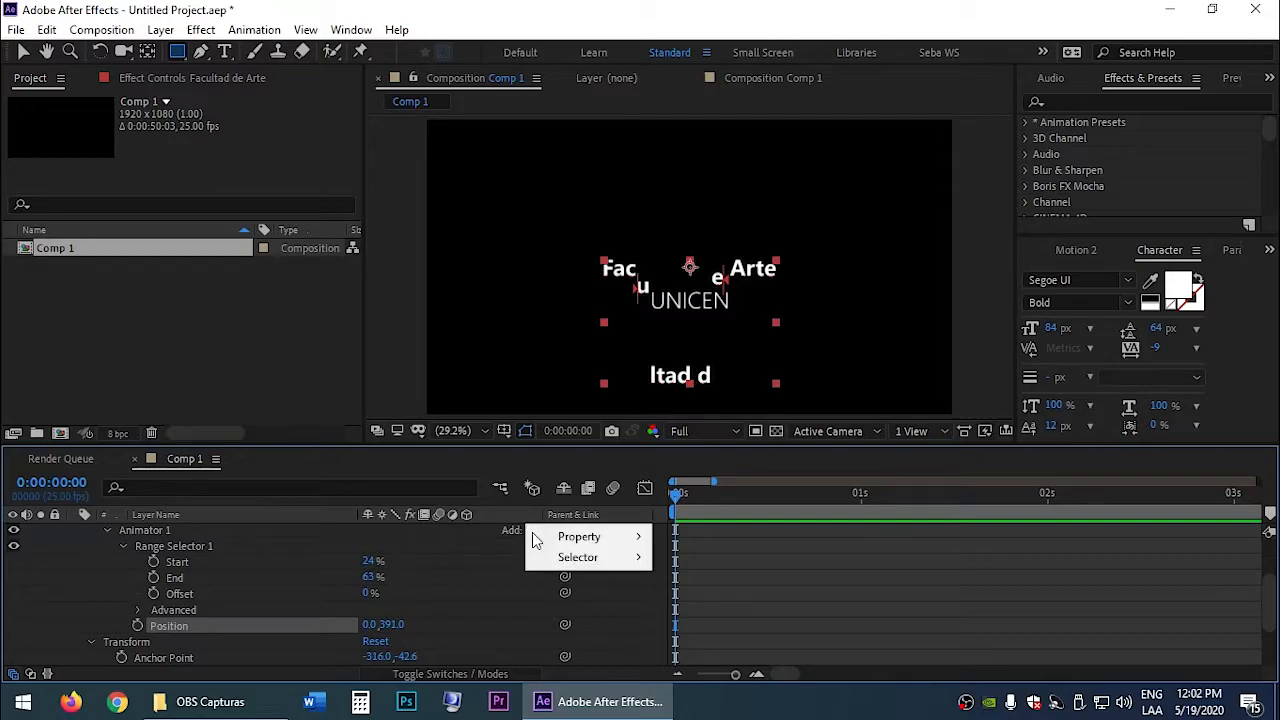
mouse_move(585, 540)
left_click(694, 242)
scroll(383, 585, "down", 1)
left_click_drag(387, 594, 473, 595)
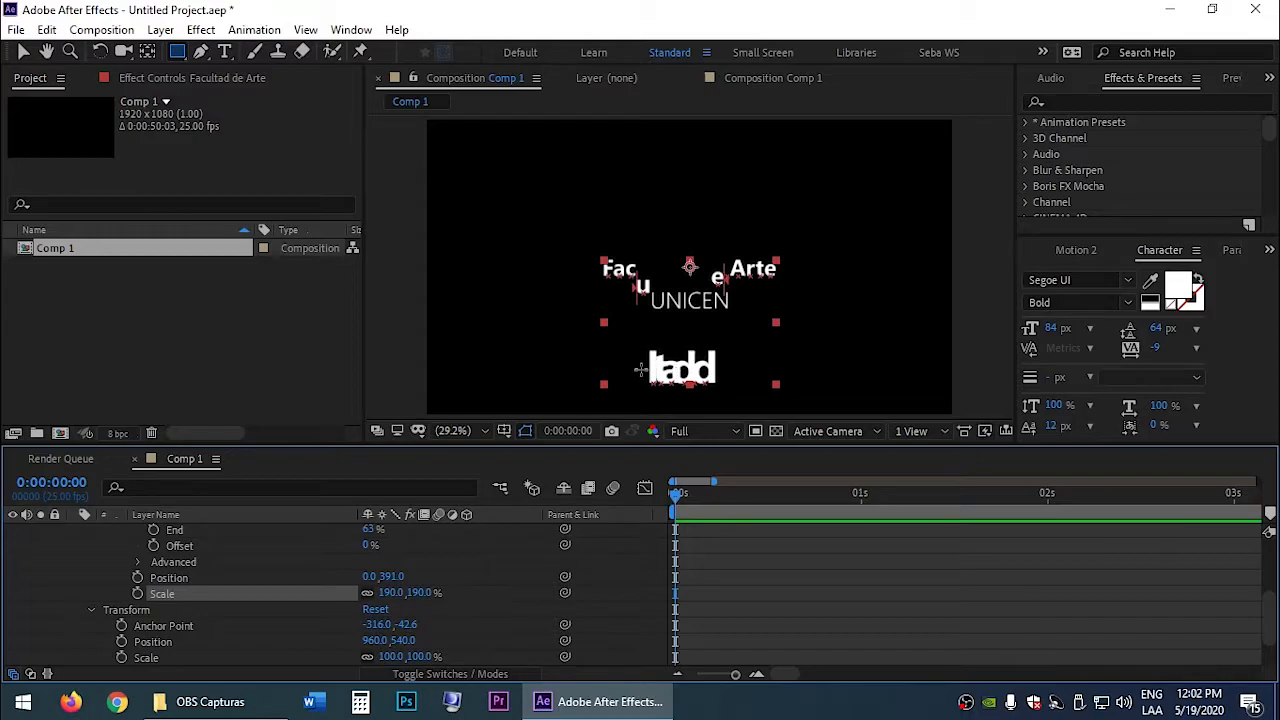
Step: Add a Rotation property to Animator 1 and set it to 144°
scroll(495, 578, "up", 1)
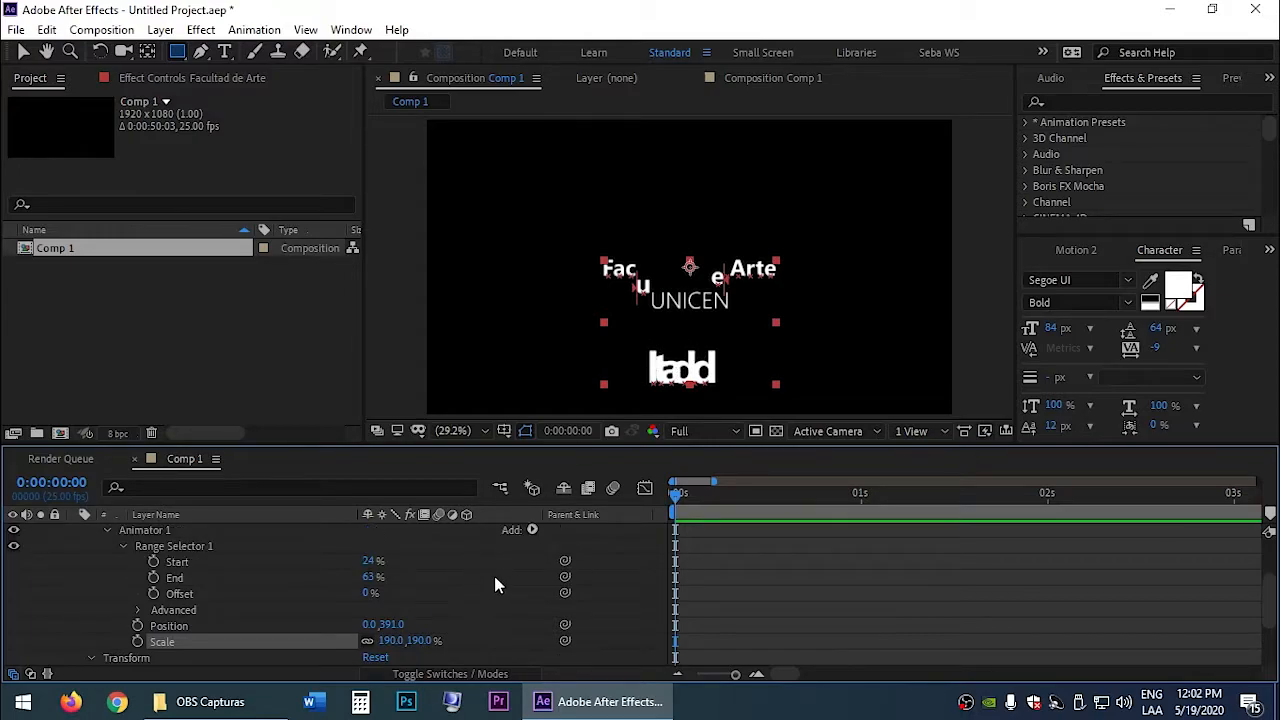
left_click(536, 531)
mouse_move(590, 537)
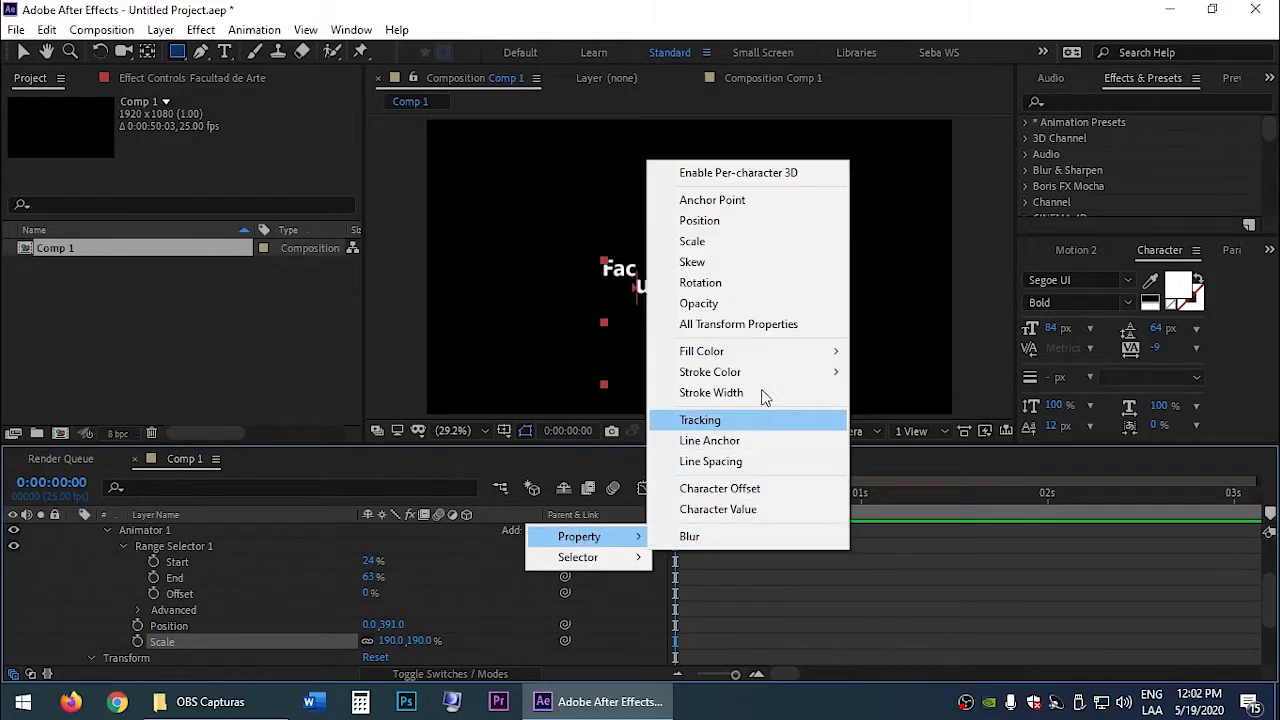
left_click(735, 282)
scroll(352, 618, "down", 1)
left_click_drag(402, 607, 537, 617)
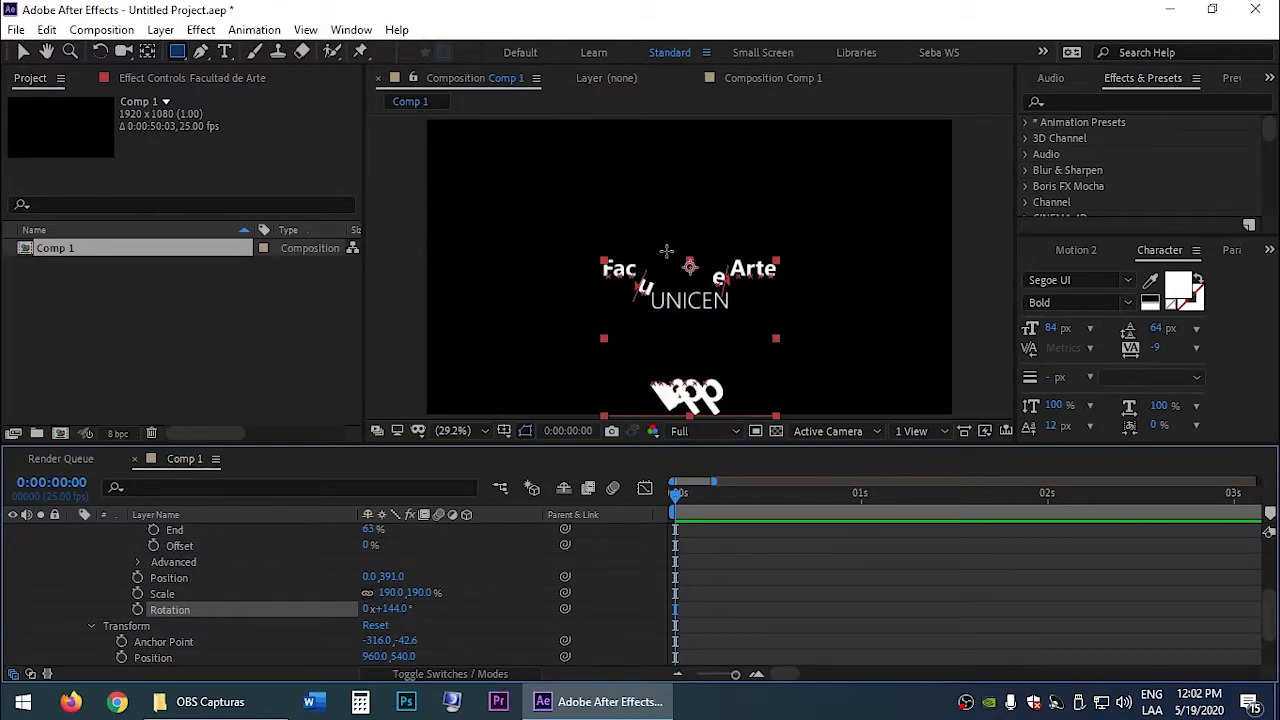
Step: Add an Opacity property of 0% to Animator 1 and set the Range Selector's Start to 19%
scroll(251, 580, "up", 2)
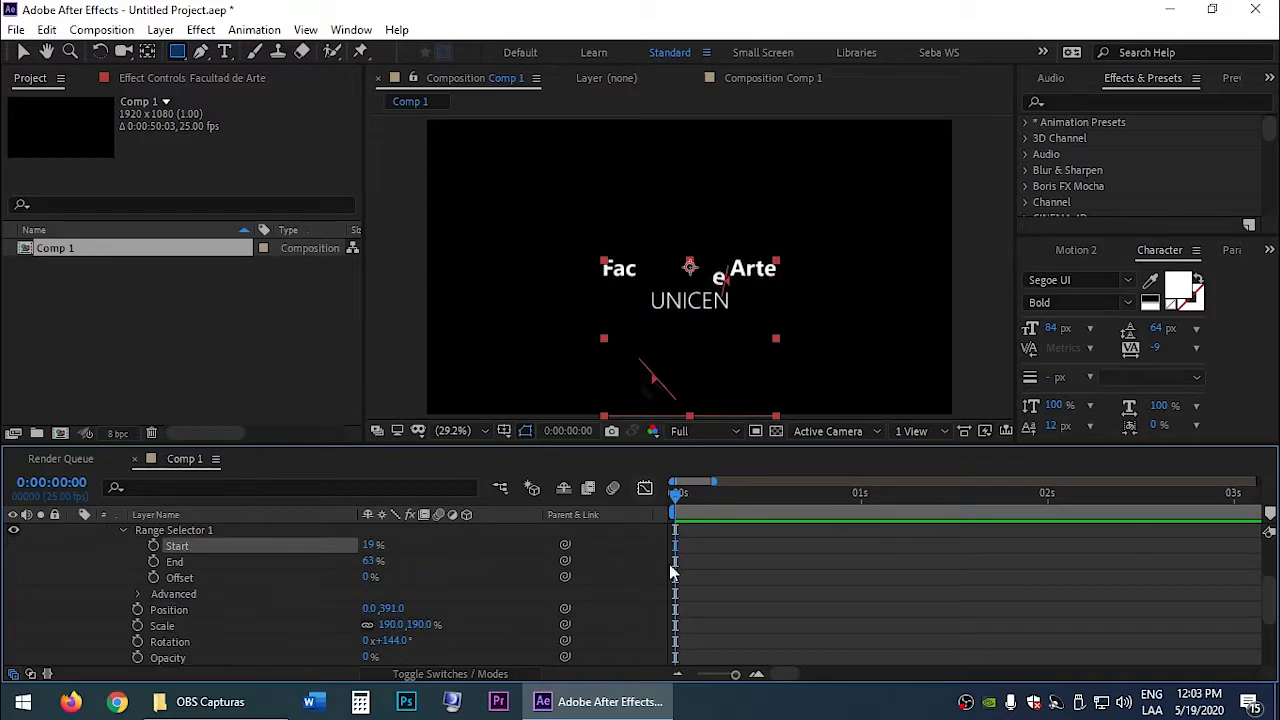
left_click(645, 560)
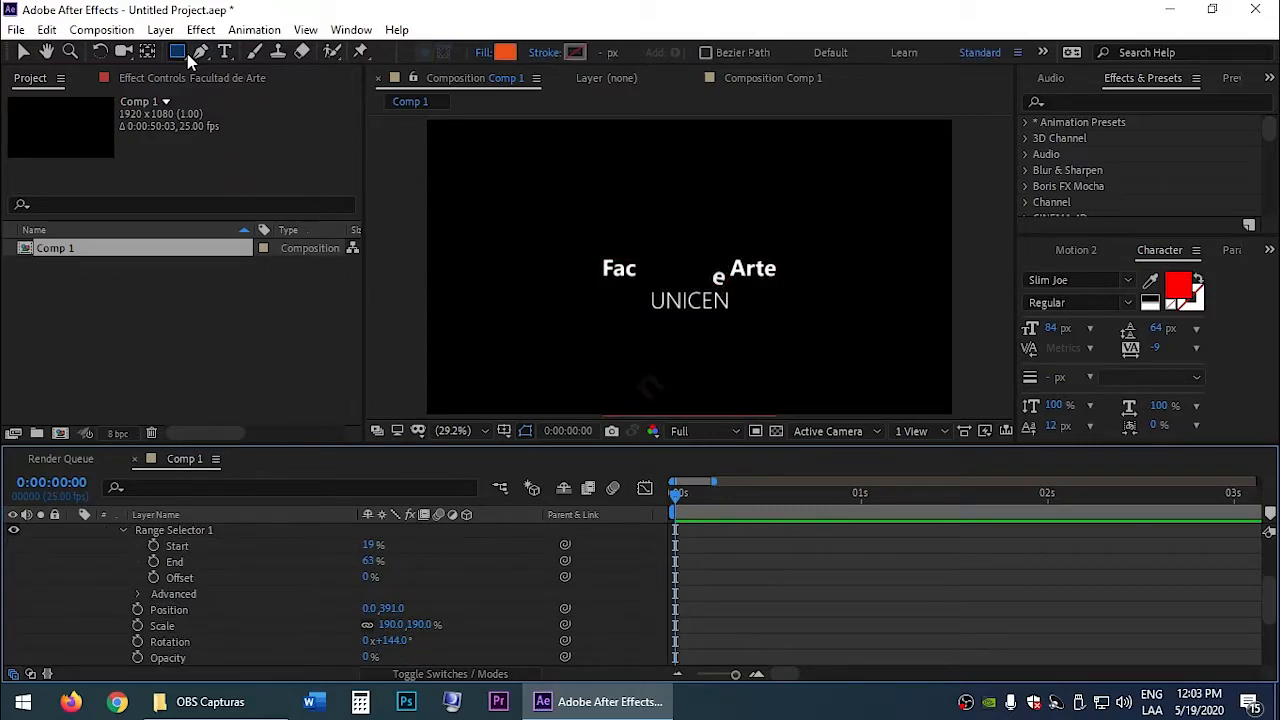
Step: Fit an orange rectangle at 54% opacity over the gap left by the displaced middle letters of the title
left_click_drag(599, 249, 701, 273)
key("v")
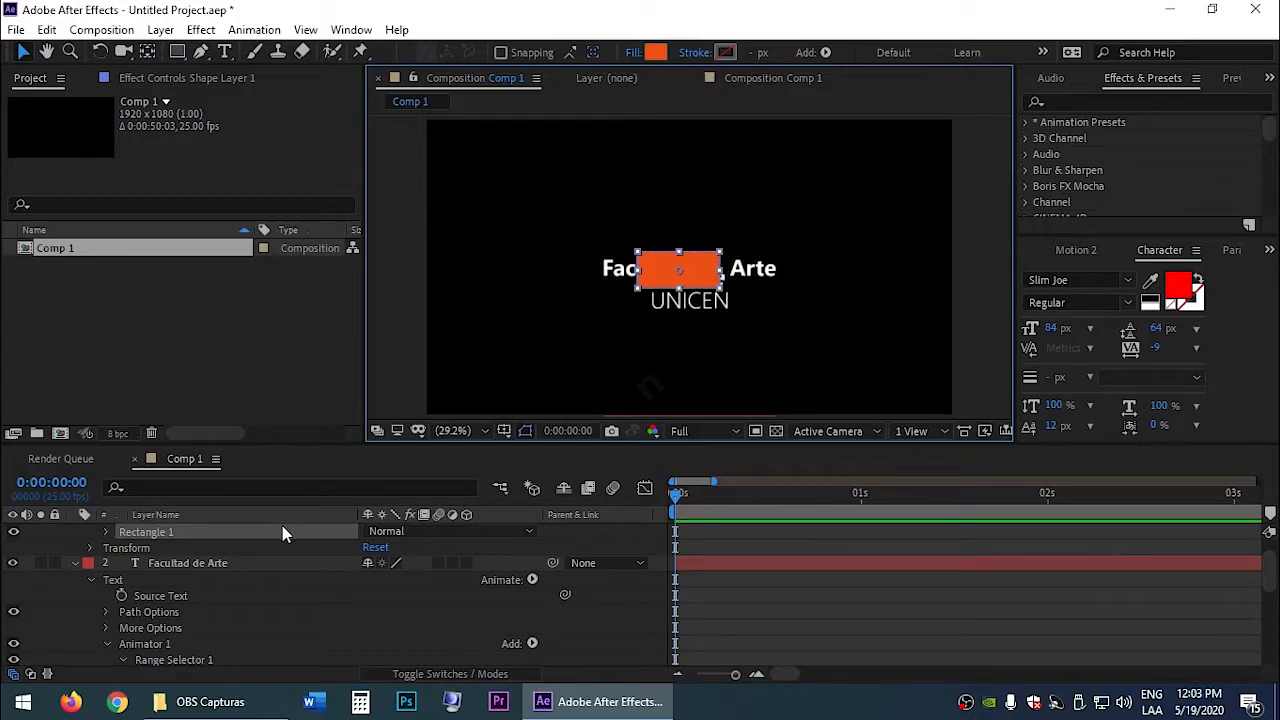
key("t")
left_click_drag(371, 548, 330, 541)
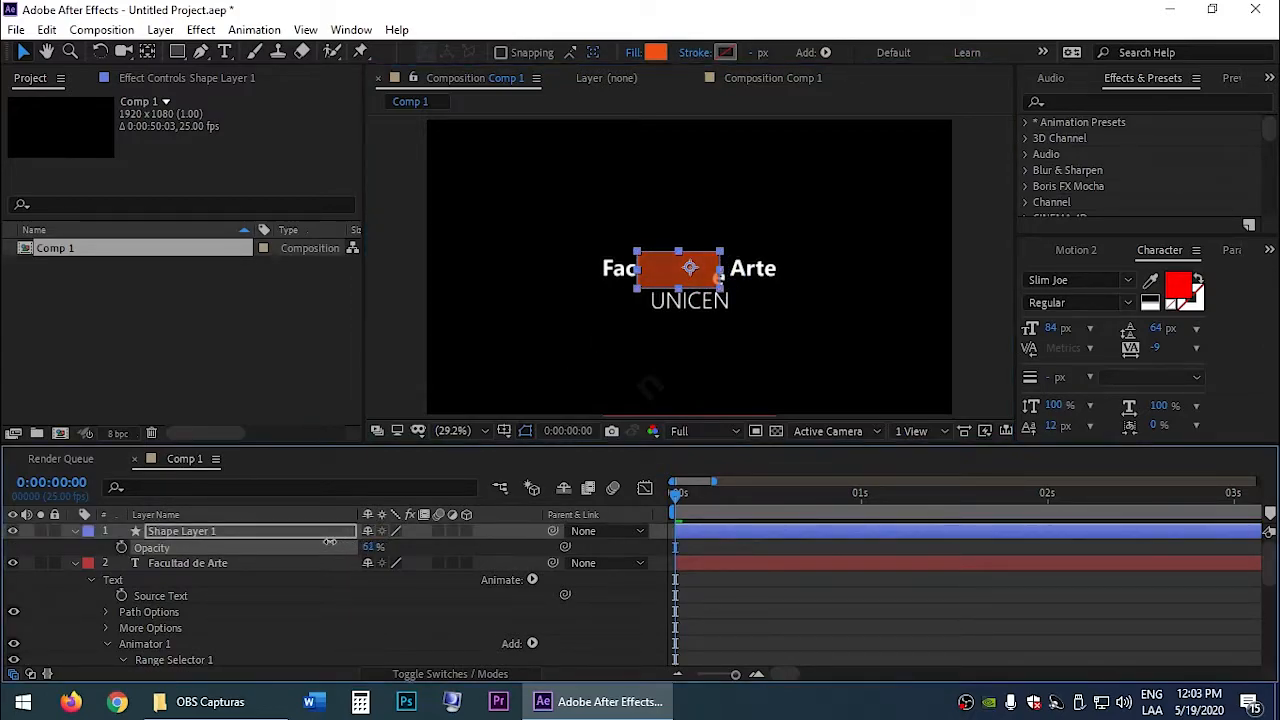
left_click_drag(330, 541, 324, 541)
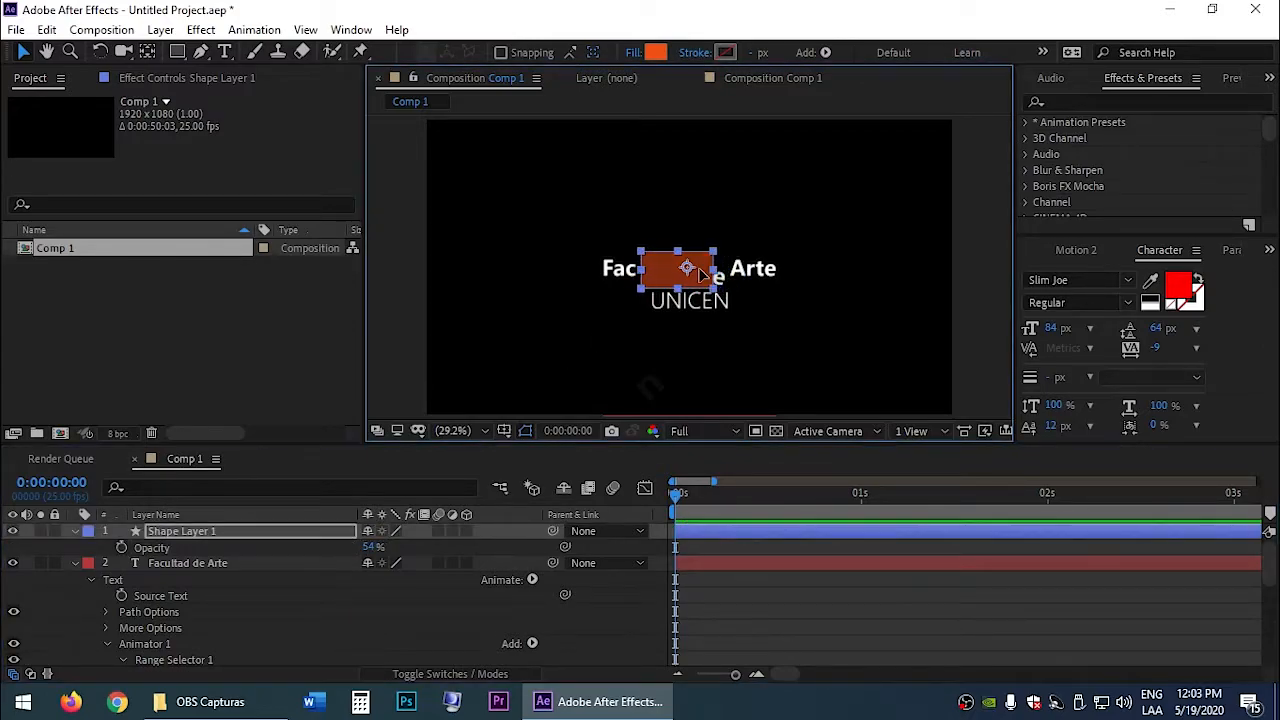
left_click_drag(703, 272, 698, 271)
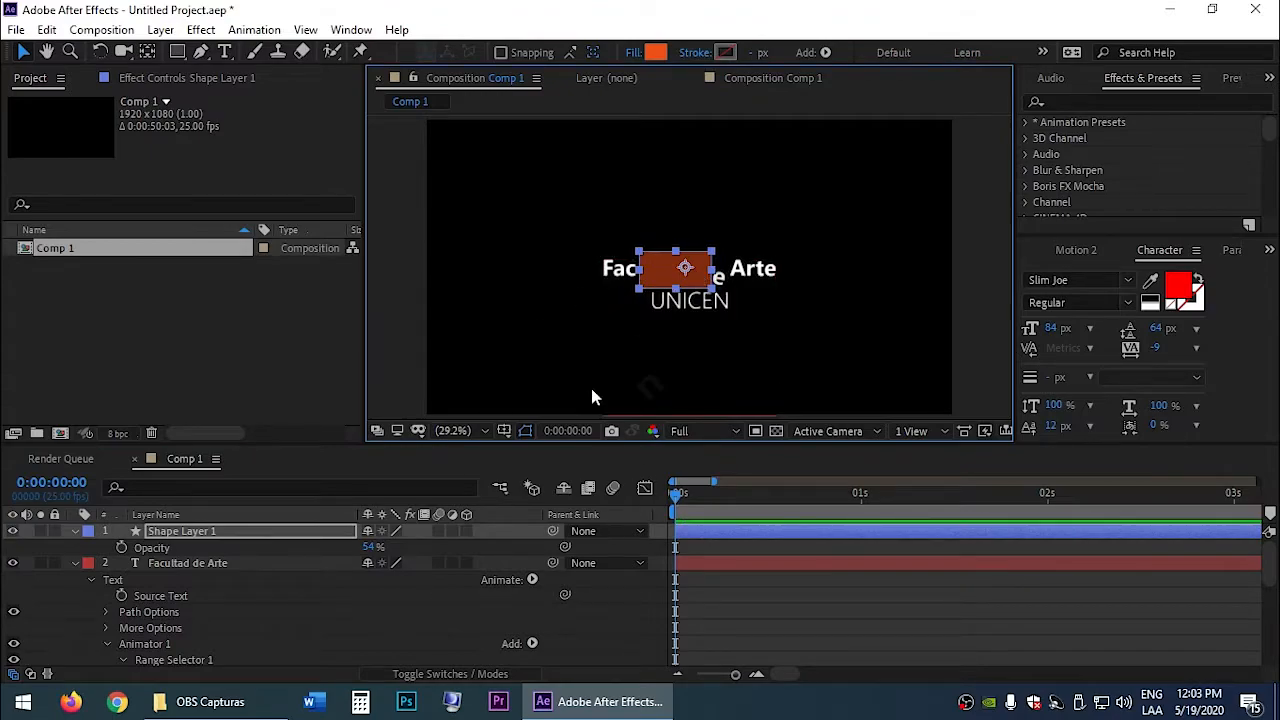
left_click(805, 598)
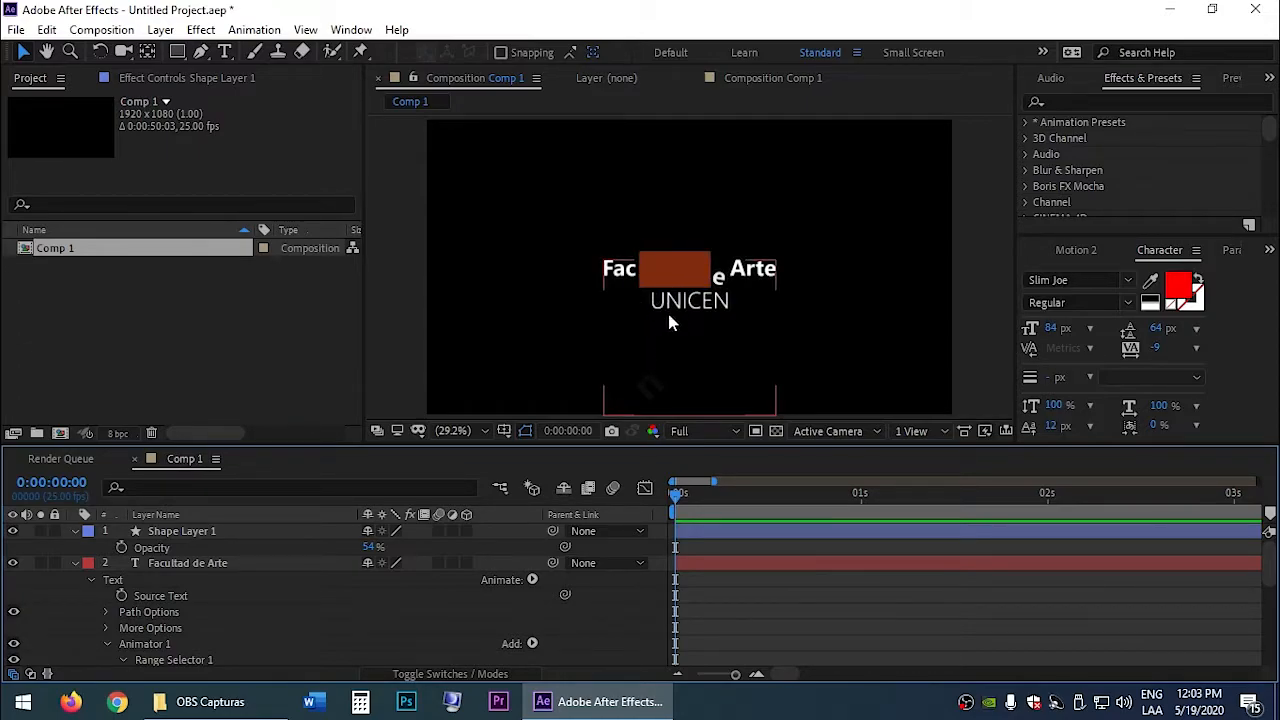
Step: Hide the UNICEN layer and expand the Facultad de Arte layer's text animator properties
left_click(82, 563)
left_click(13, 579)
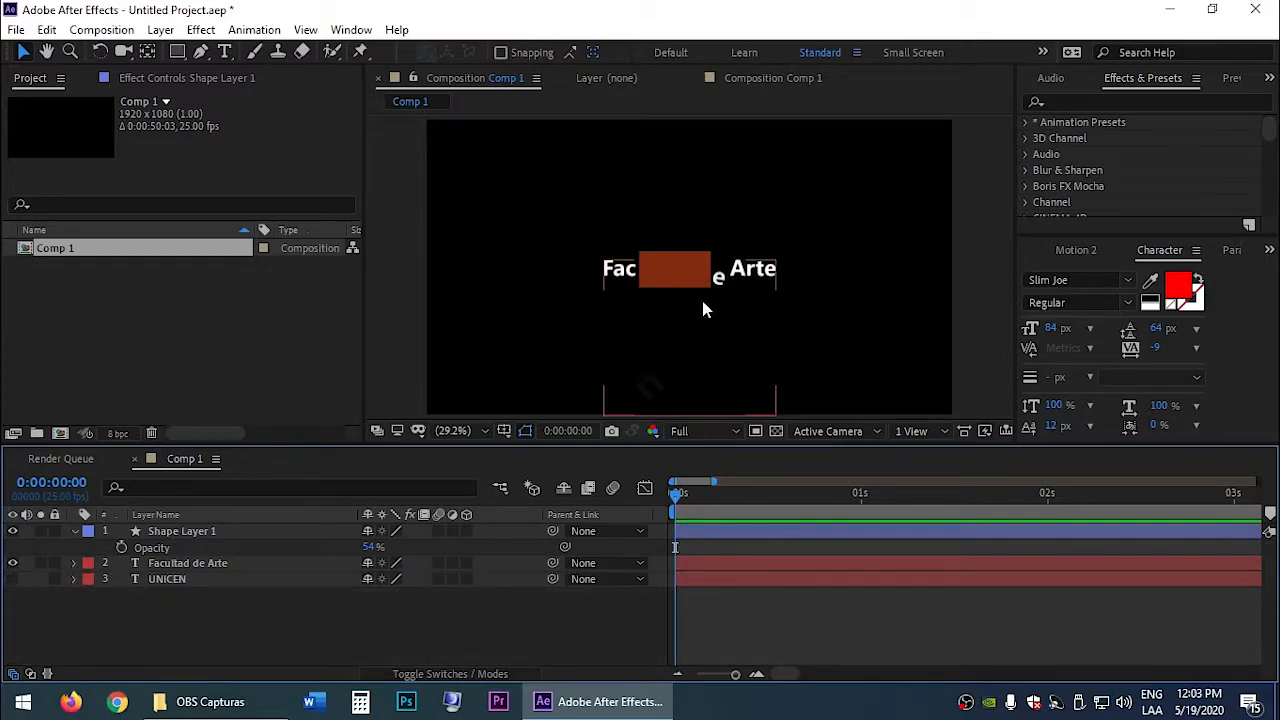
left_click(73, 563)
scroll(110, 592, "down", 1)
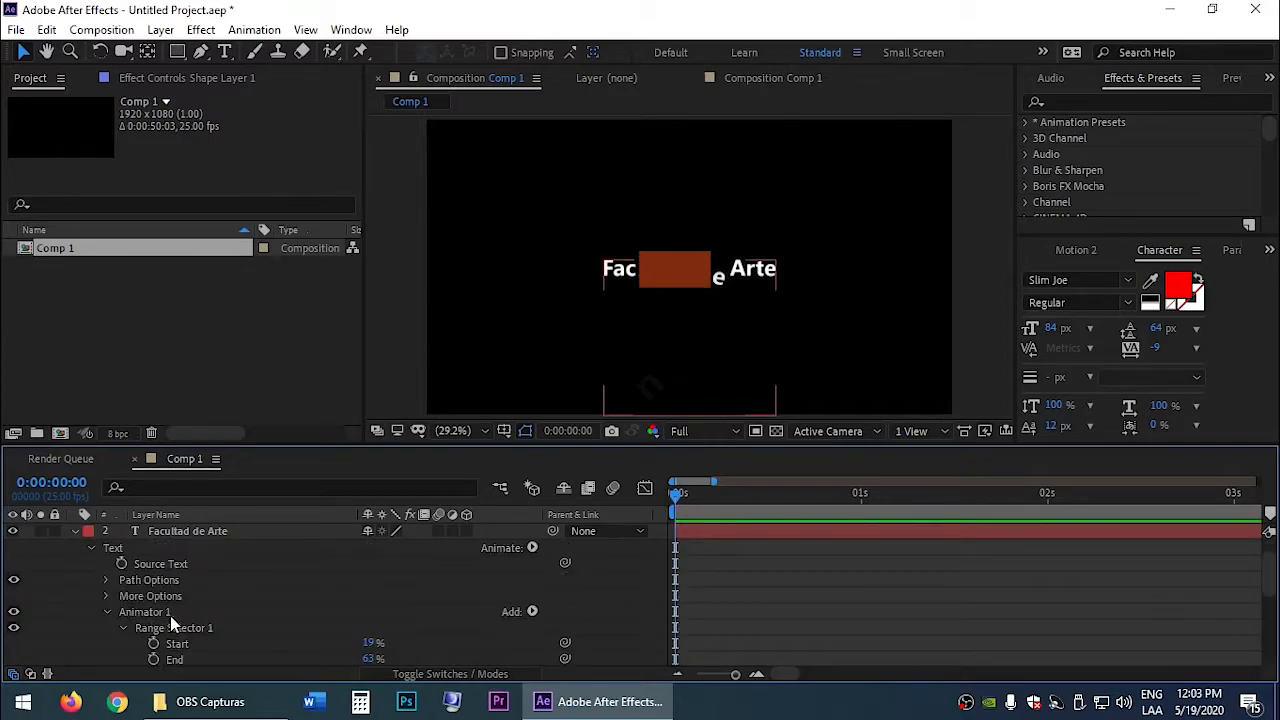
Step: Set the title's Range Selector 1 Start to 0% and End to 100%, widening the orange rectangle to cover more letters
scroll(169, 616, "down", 1)
left_click_drag(370, 595, 345, 594)
left_click(846, 493)
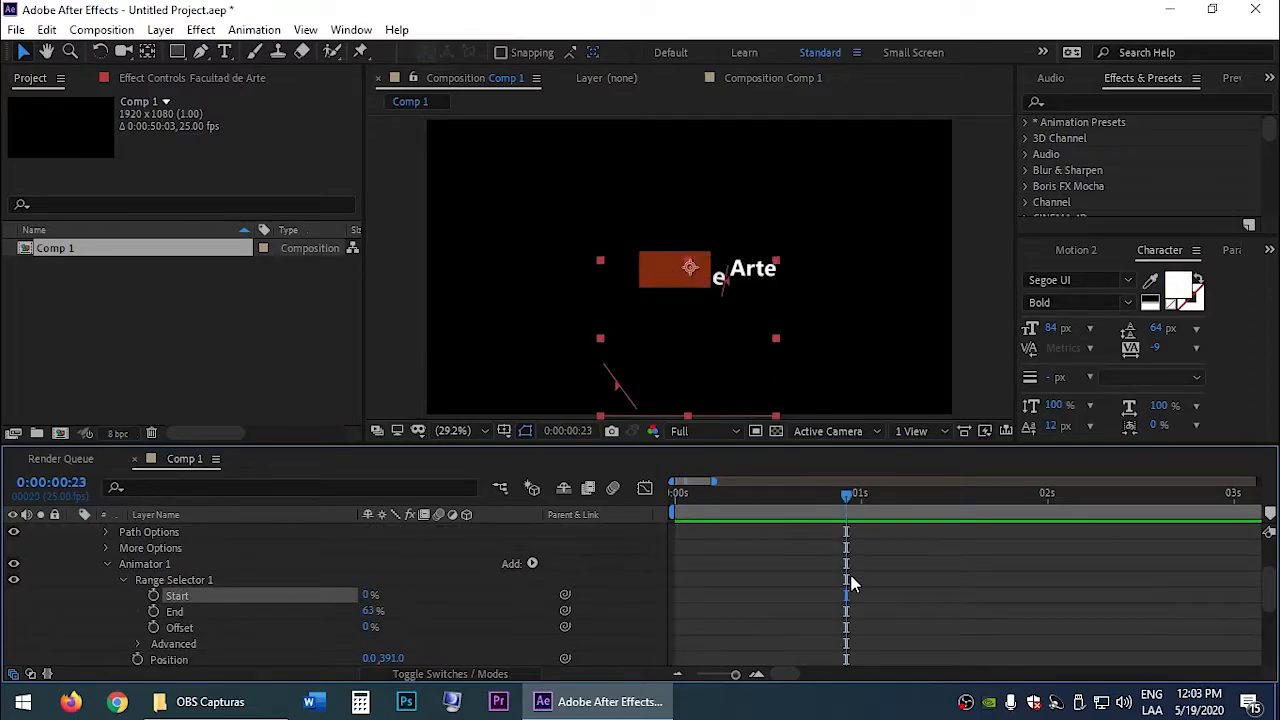
left_click_drag(706, 272, 683, 276)
left_click_drag(692, 274, 701, 276)
left_click_drag(370, 614, 415, 609)
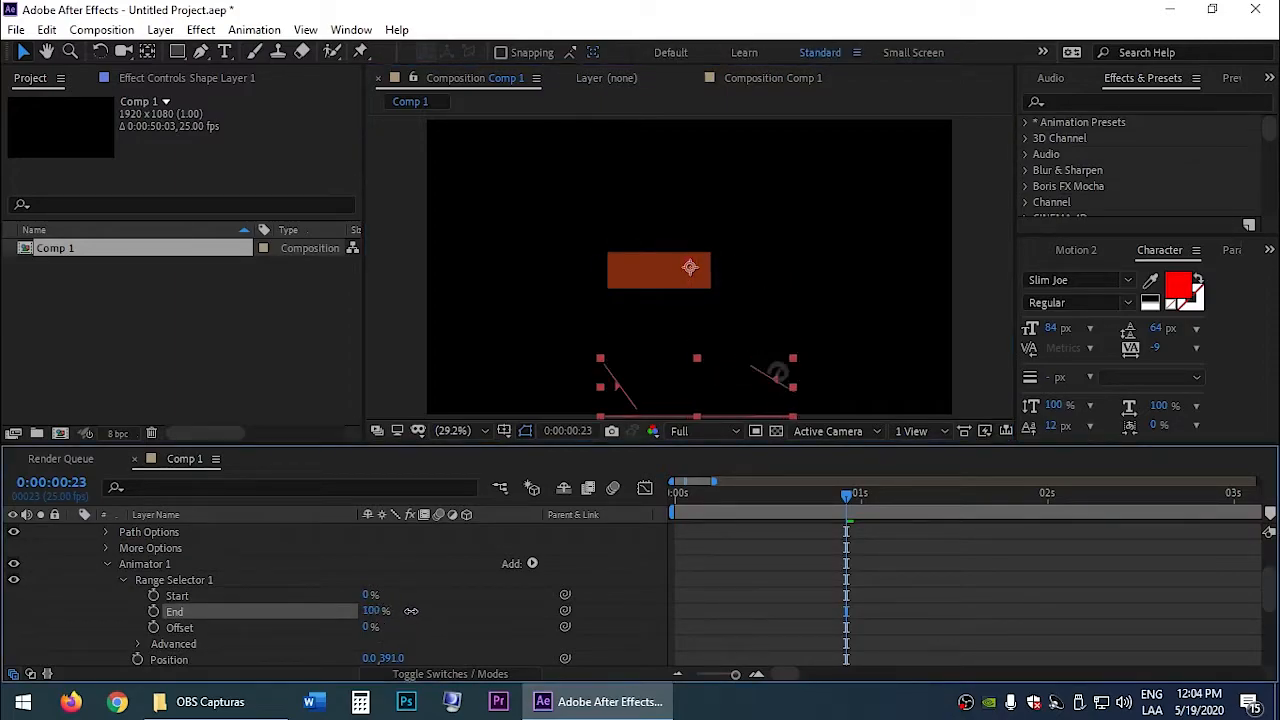
Step: Stretch the orange rectangle across the title's full width and delete its shape layer
left_click(650, 280)
left_click_drag(711, 270, 751, 271)
left_click_drag(729, 270, 785, 265)
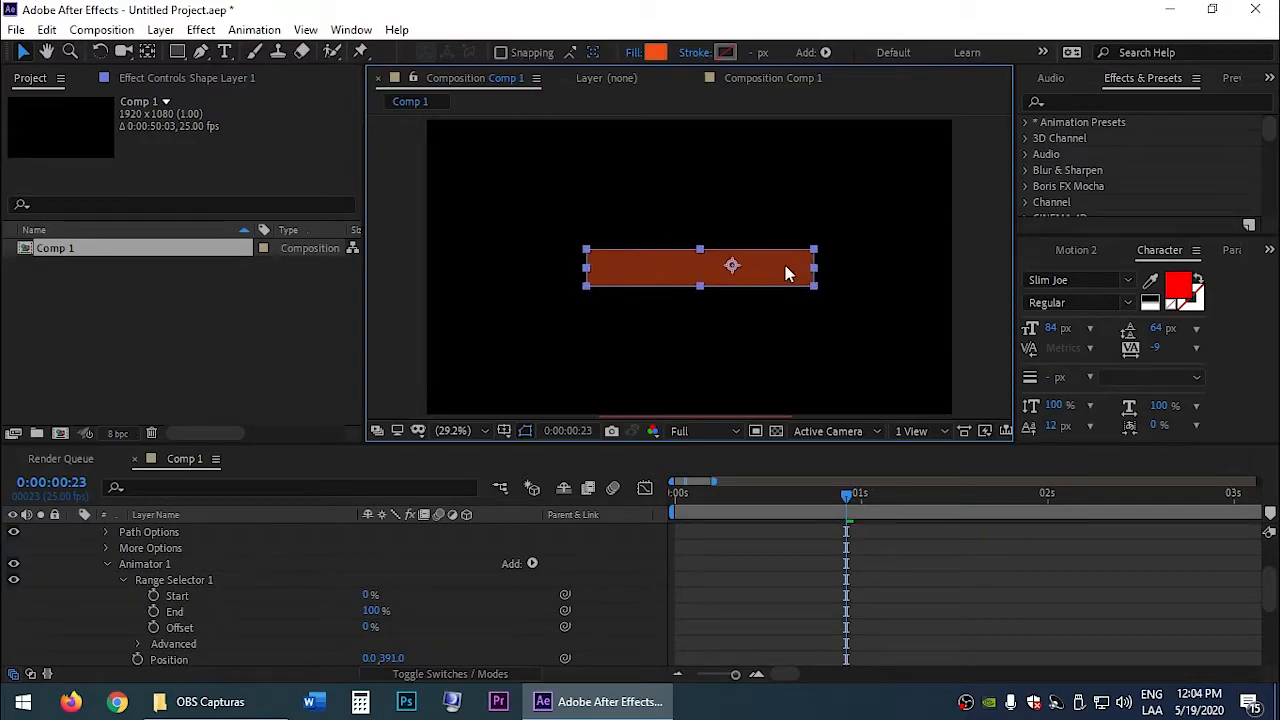
scroll(205, 540, "up", 2)
left_click(199, 529)
key("Delete")
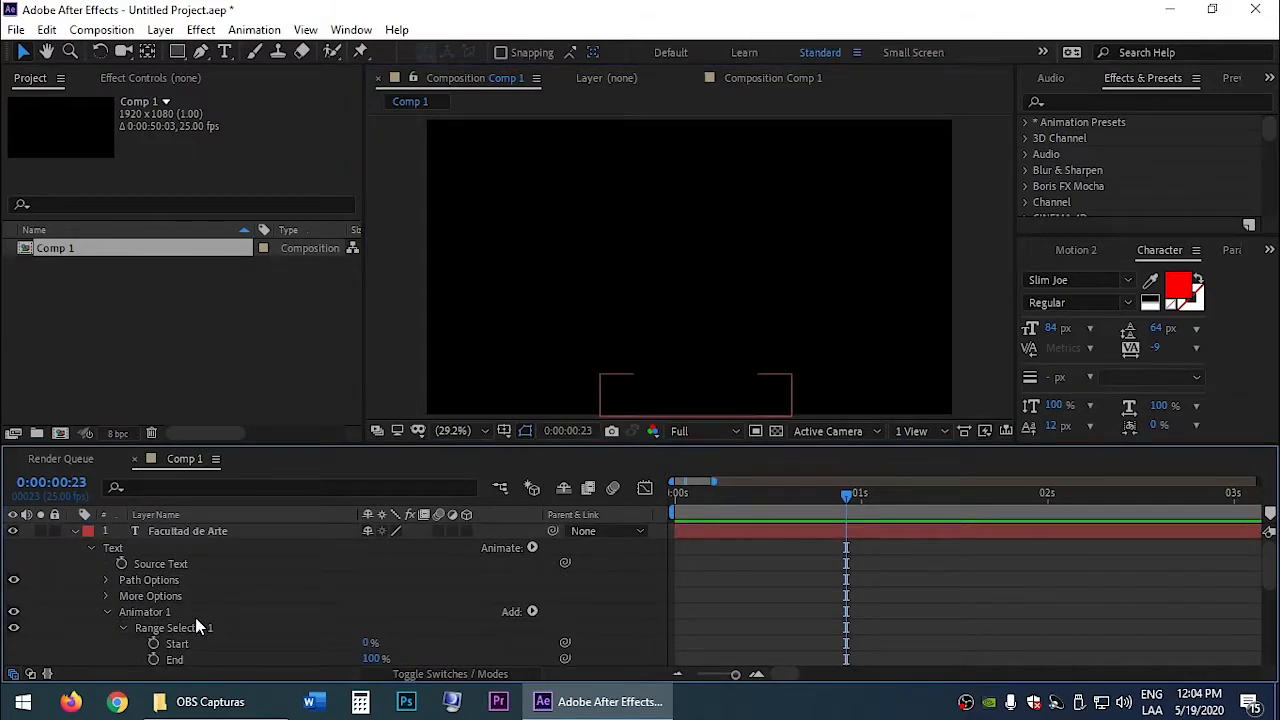
Step: Set Range Selector 1's Offset to 59% at 0:00:00:12
left_click(765, 496)
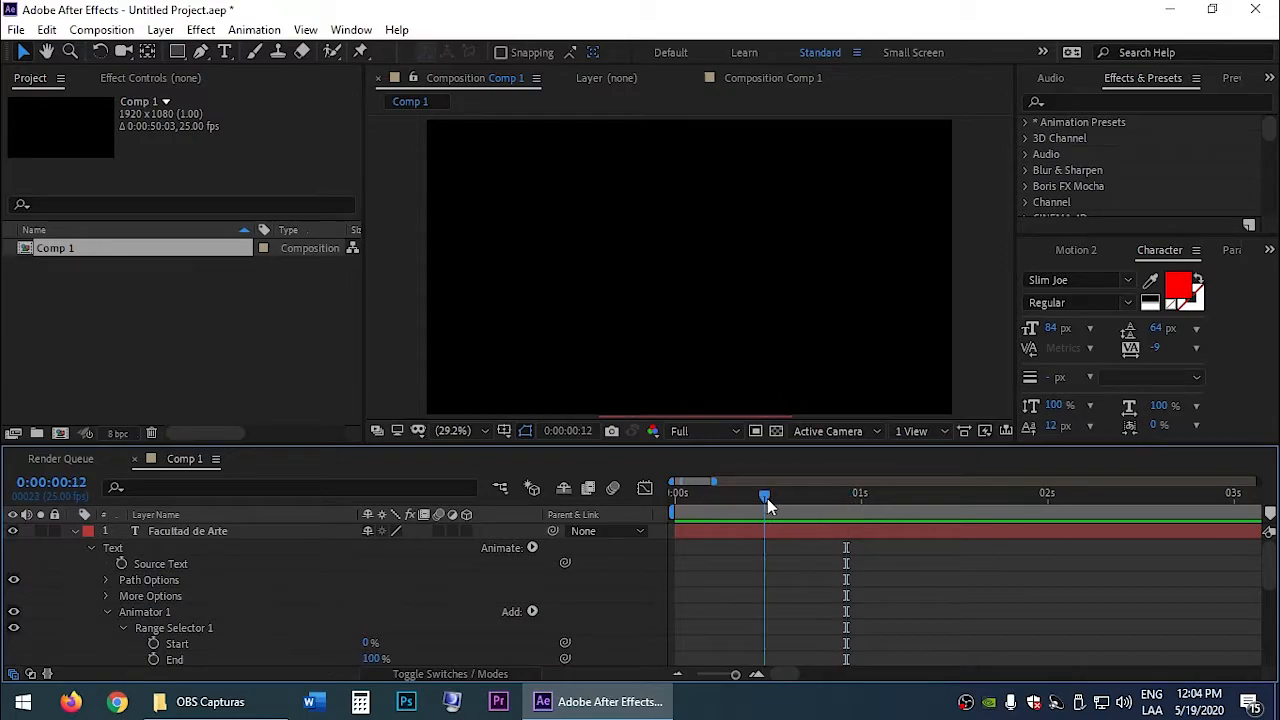
scroll(480, 598, "down", 1)
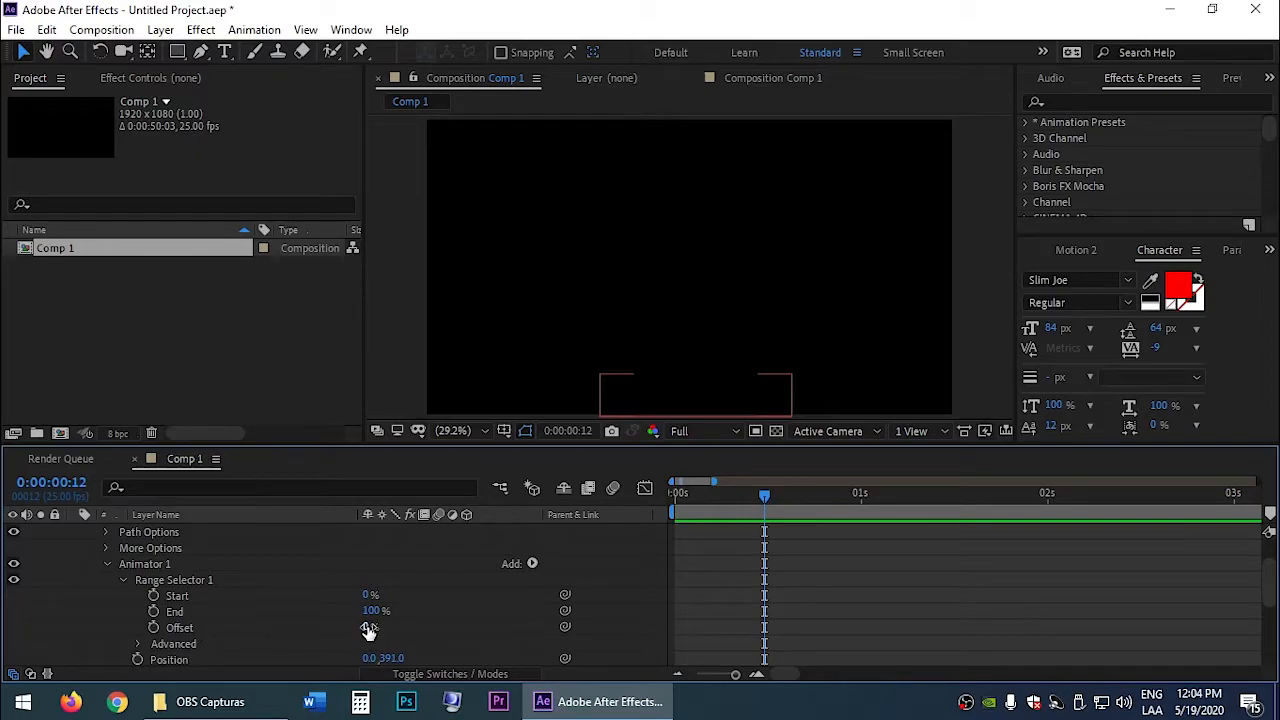
left_click_drag(362, 626, 445, 628)
Step: Draw an orange rectangle on a new shape layer directly after the word Facultad
key("q")
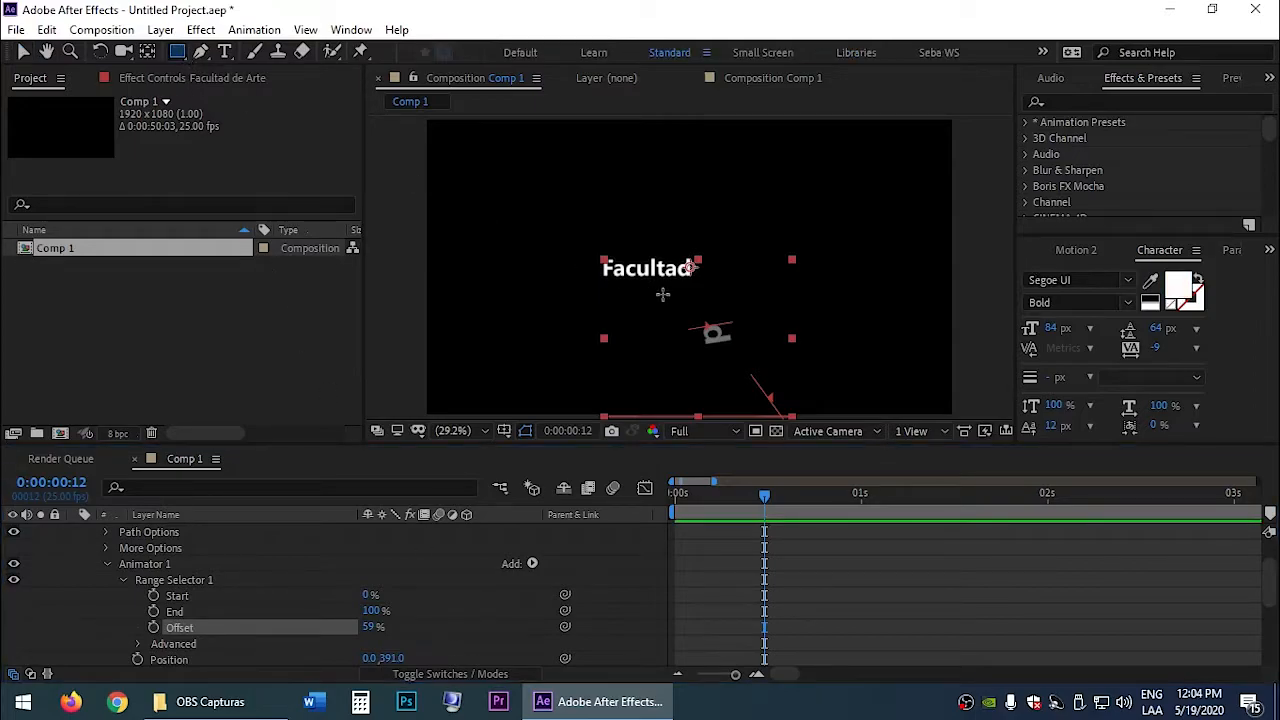
scroll(58, 540, "up", 2)
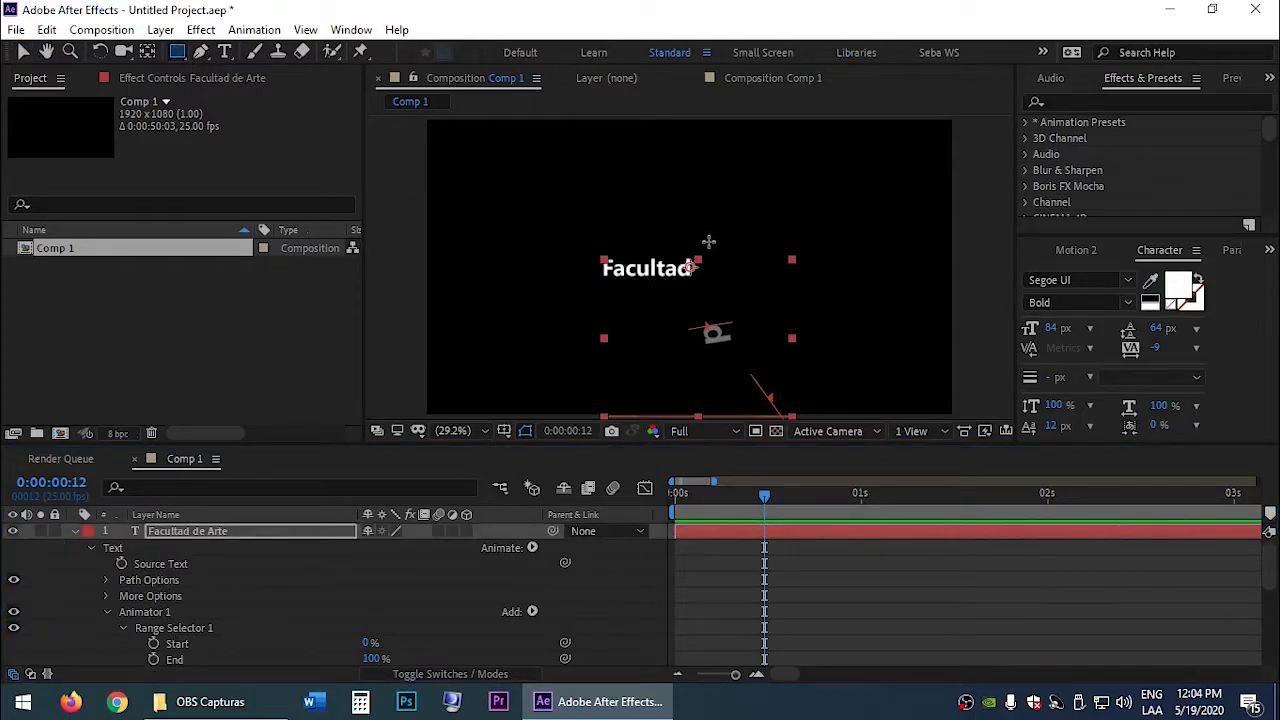
left_click(840, 551)
left_click_drag(703, 247, 842, 284)
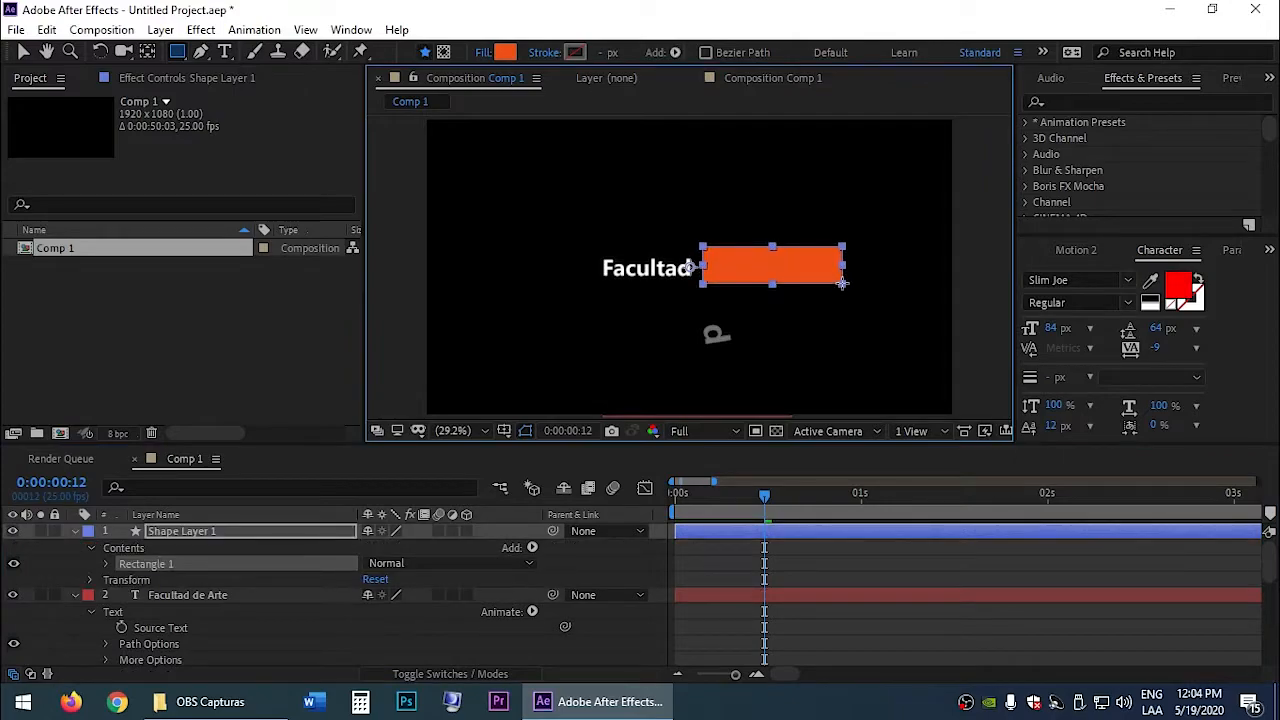
Step: Raise Range Selector 1's Offset to 96% and shift the orange rectangle along to the title's last letter
left_click(803, 597)
scroll(434, 618, "down", 2)
scroll(395, 607, "down", 2)
left_click_drag(372, 595, 405, 598)
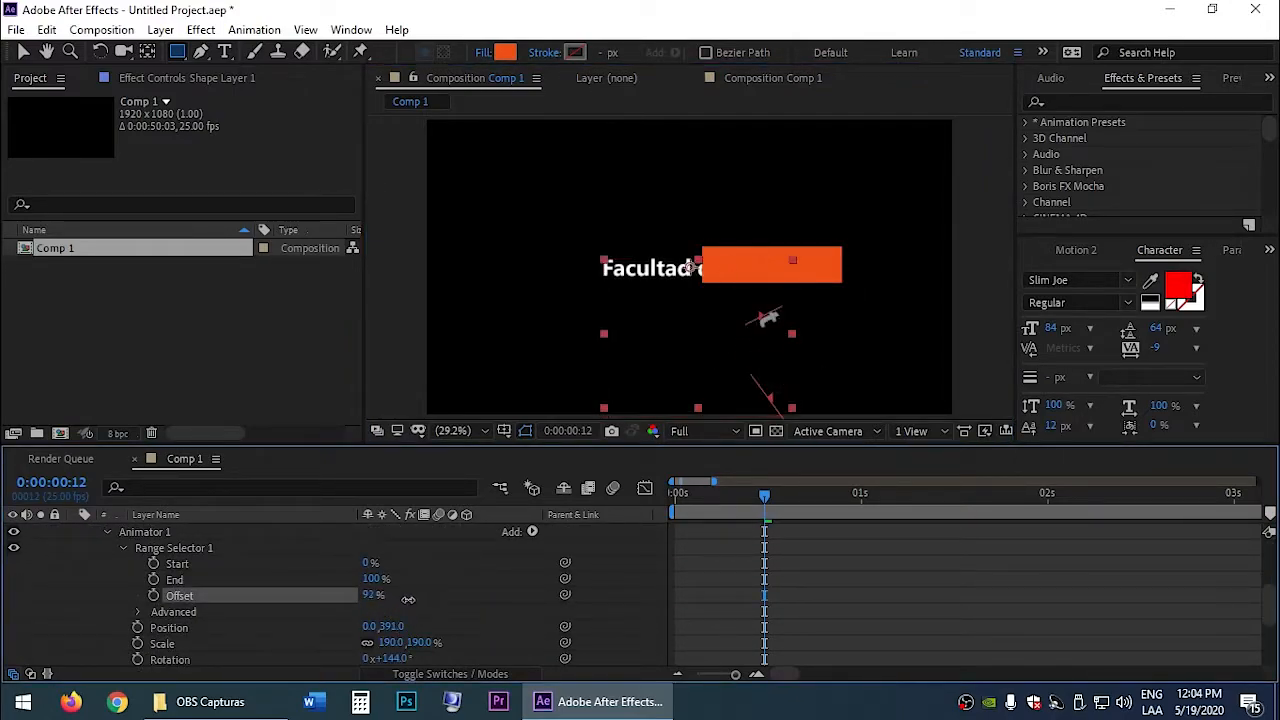
left_click(23, 52)
left_click_drag(824, 267, 890, 267)
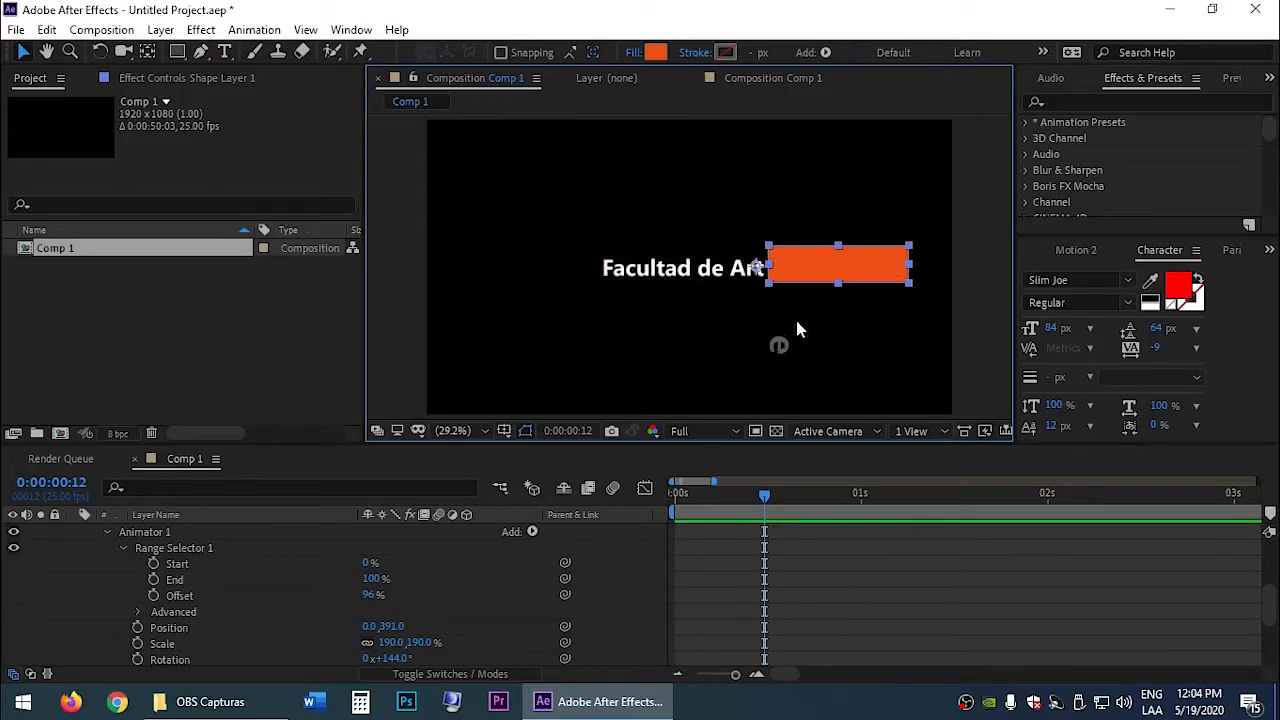
Step: Return to the first frame and keyframe Range Selector 1's Offset at 0%
left_click_drag(368, 580, 340, 583)
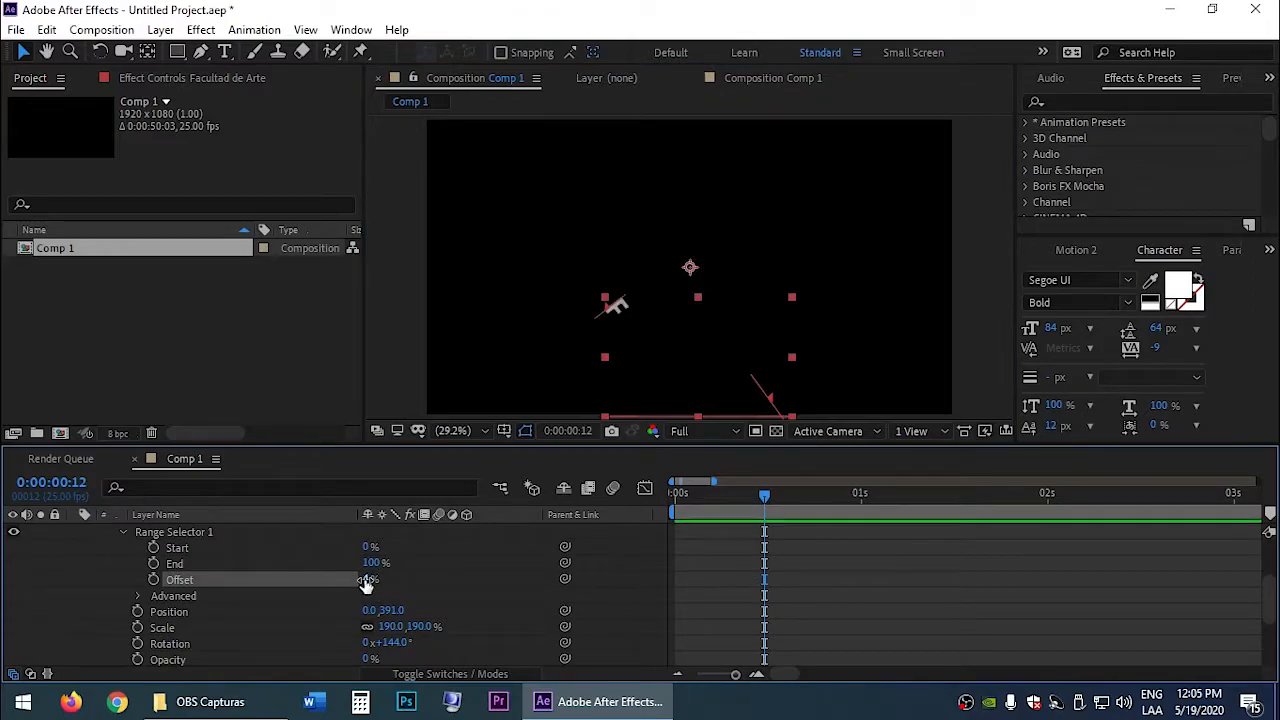
left_click_drag(742, 498, 664, 499)
left_click(376, 579)
type("0")
key("Return")
left_click(153, 579)
Step: Add an Offset keyframe of 100% at 0:00:02:00 to Animator 1's range selector
left_click_drag(680, 497, 818, 520)
scroll(811, 549, "down", 2)
left_click(890, 498)
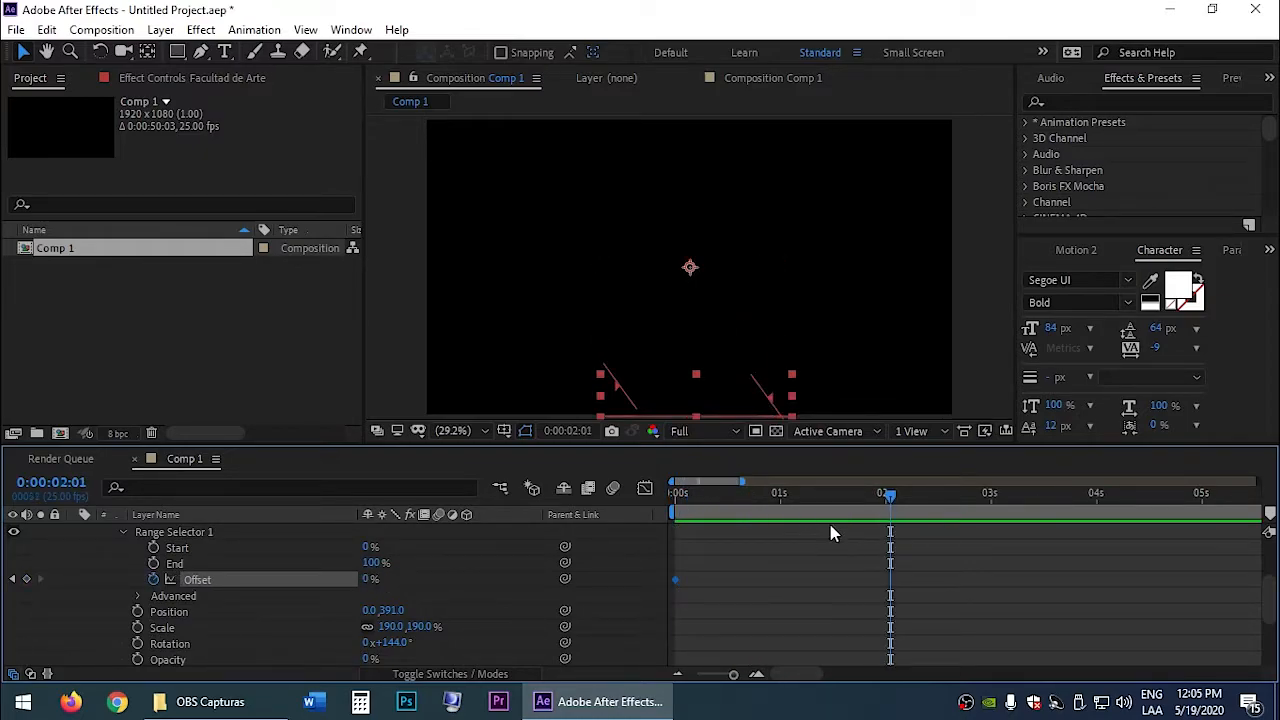
key("Page_Up")
left_click(26, 579)
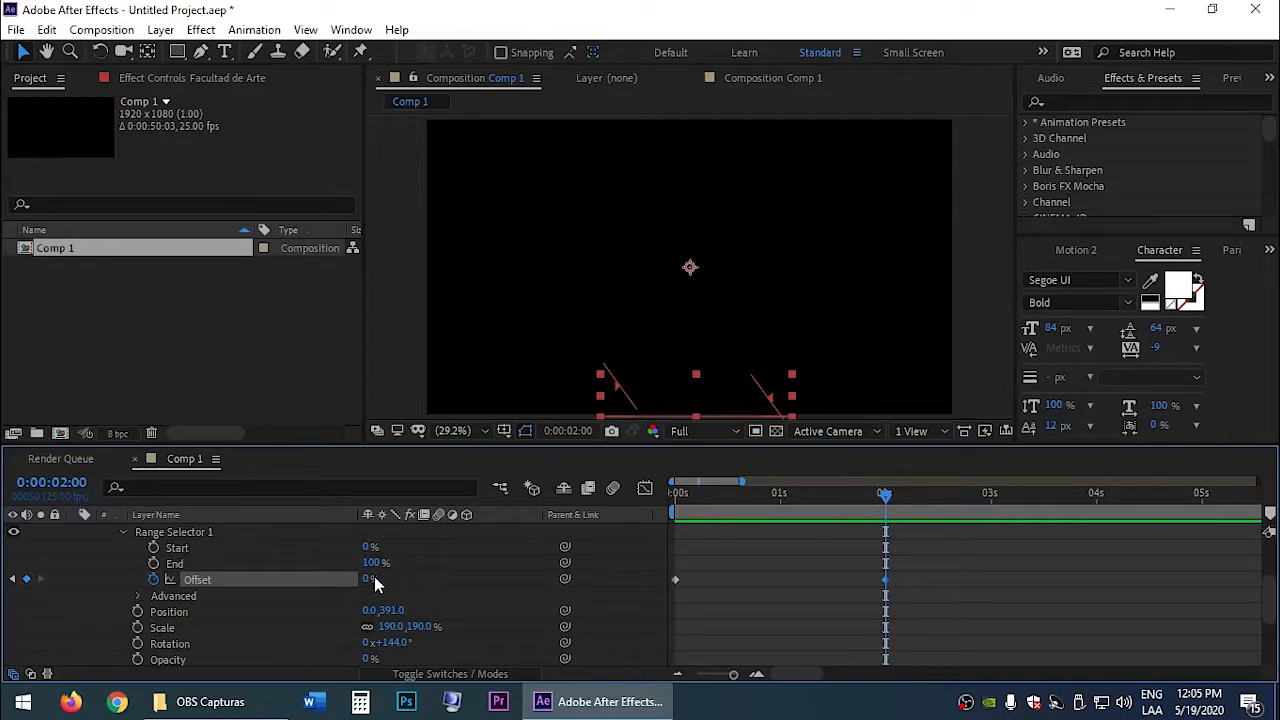
left_click_drag(369, 579, 475, 583)
Step: Preview the title's letter-by-letter entrance from the first frame
key("Home")
left_click(757, 609)
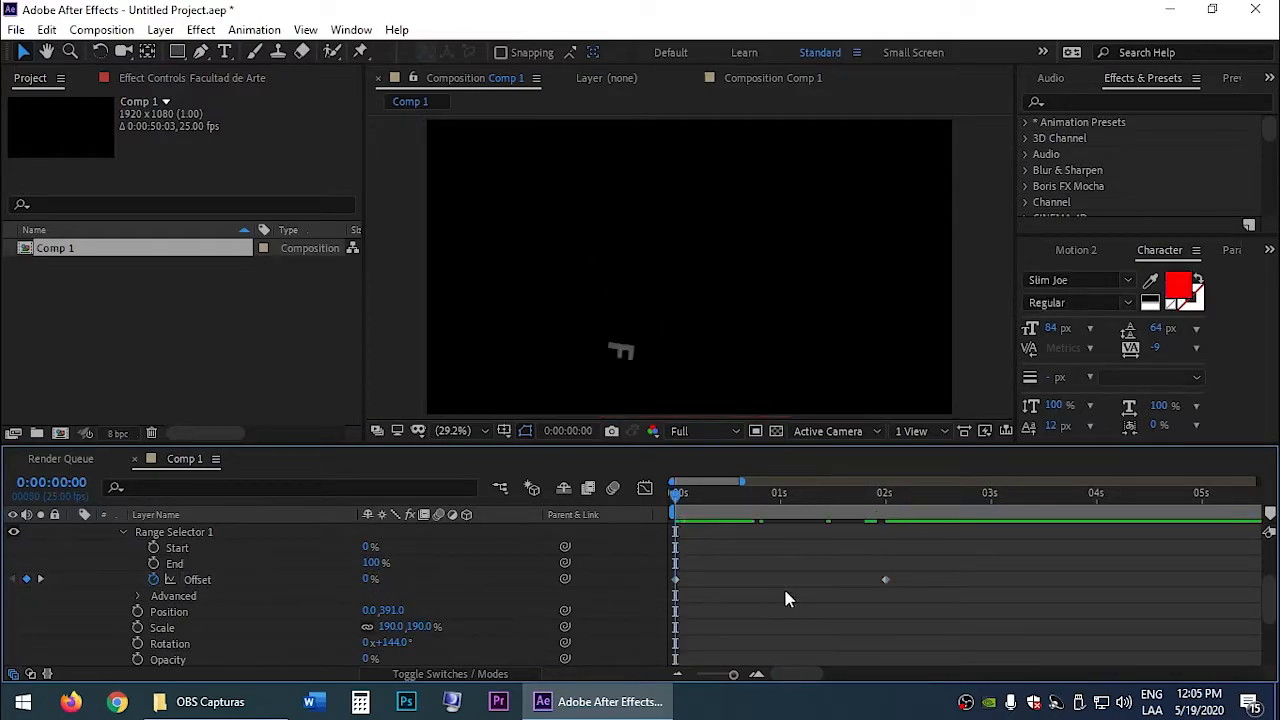
key("space")
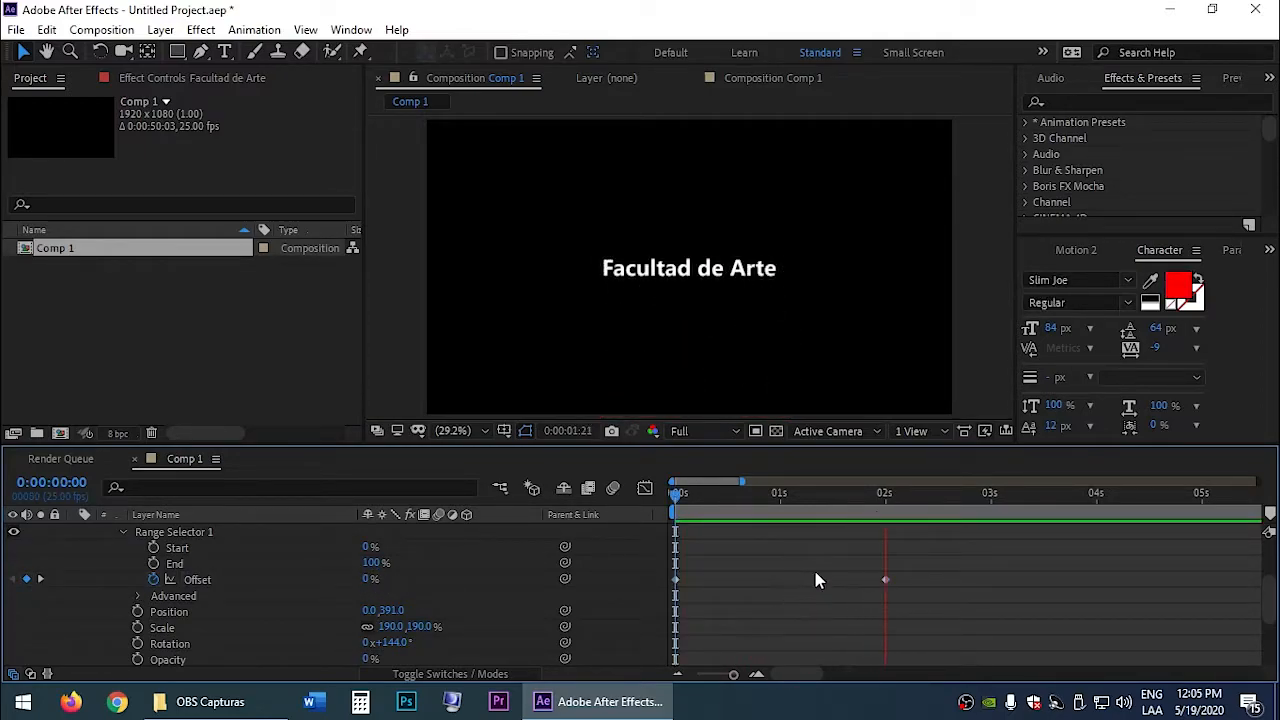
key("space")
Step: Apply Easy Ease to both Offset keyframes of Animator 1
left_click_drag(914, 592, 666, 567)
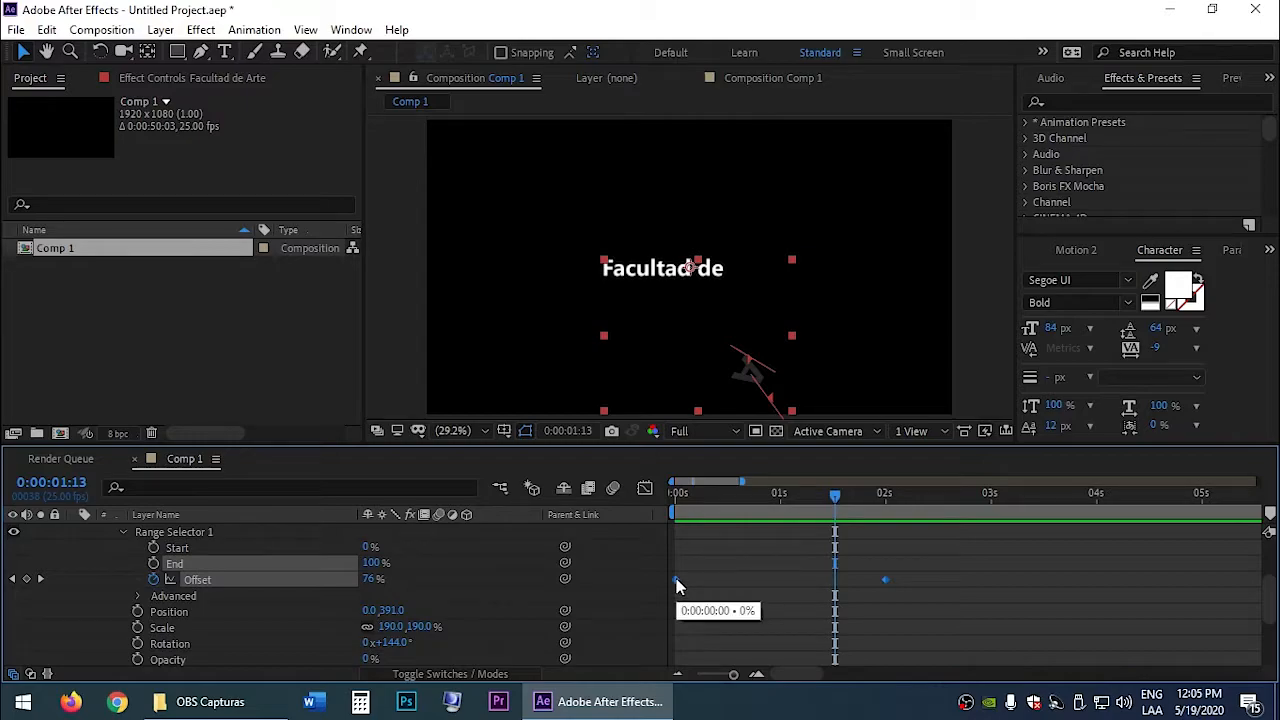
right_click(677, 586)
mouse_move(850, 565)
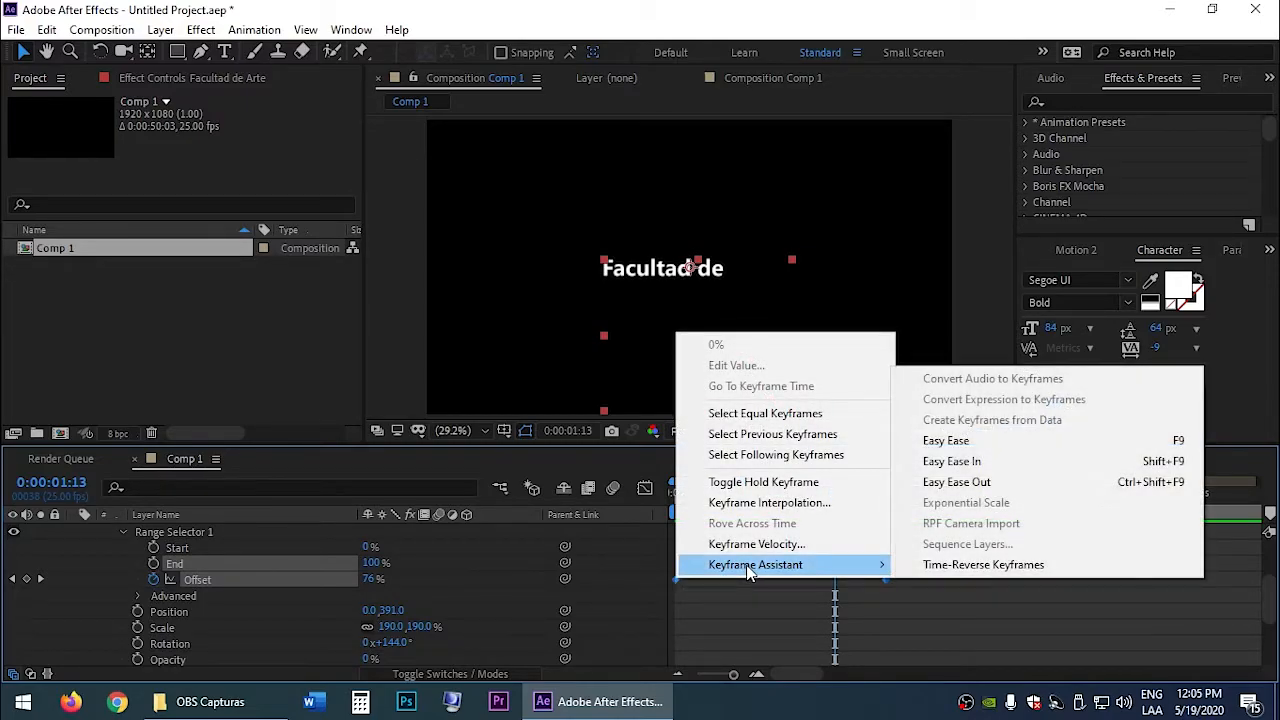
left_click(965, 442)
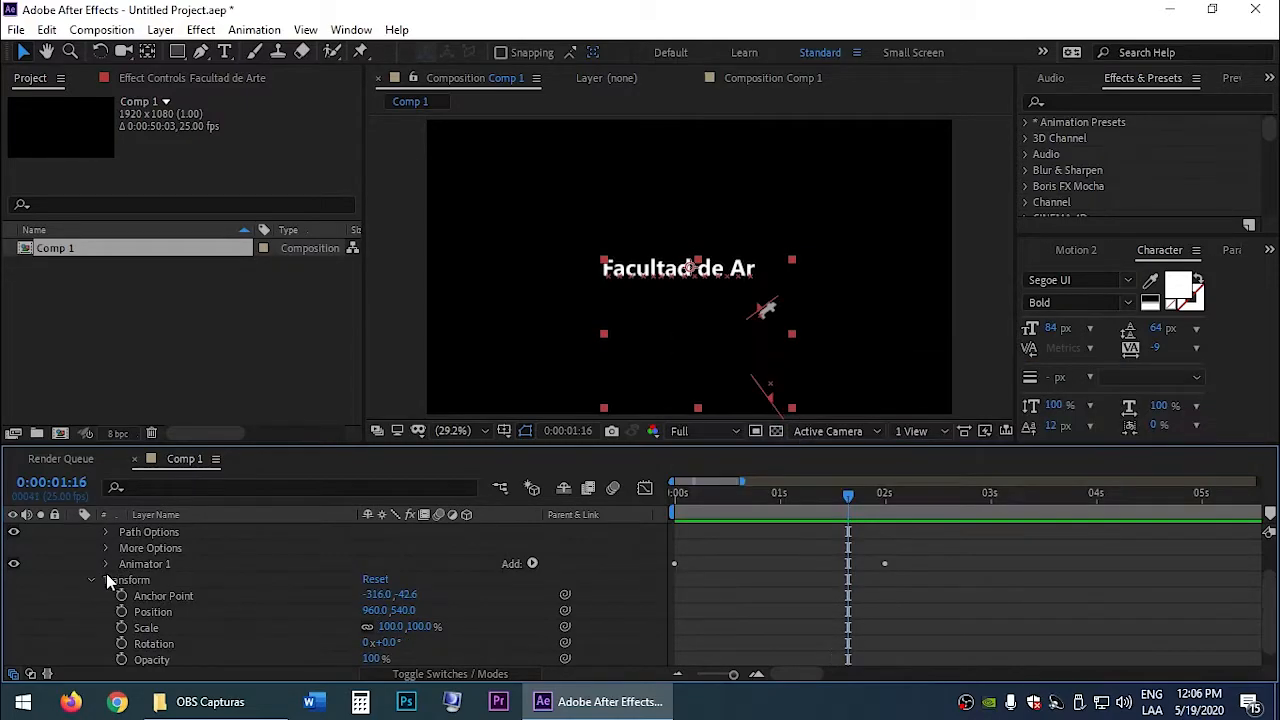
Step: Move the current time to 0:00:02:01, just past the last Offset keyframe, and collapse the Animator 1 and Transform groups
left_click(967, 655)
left_click_drag(847, 493, 885, 493)
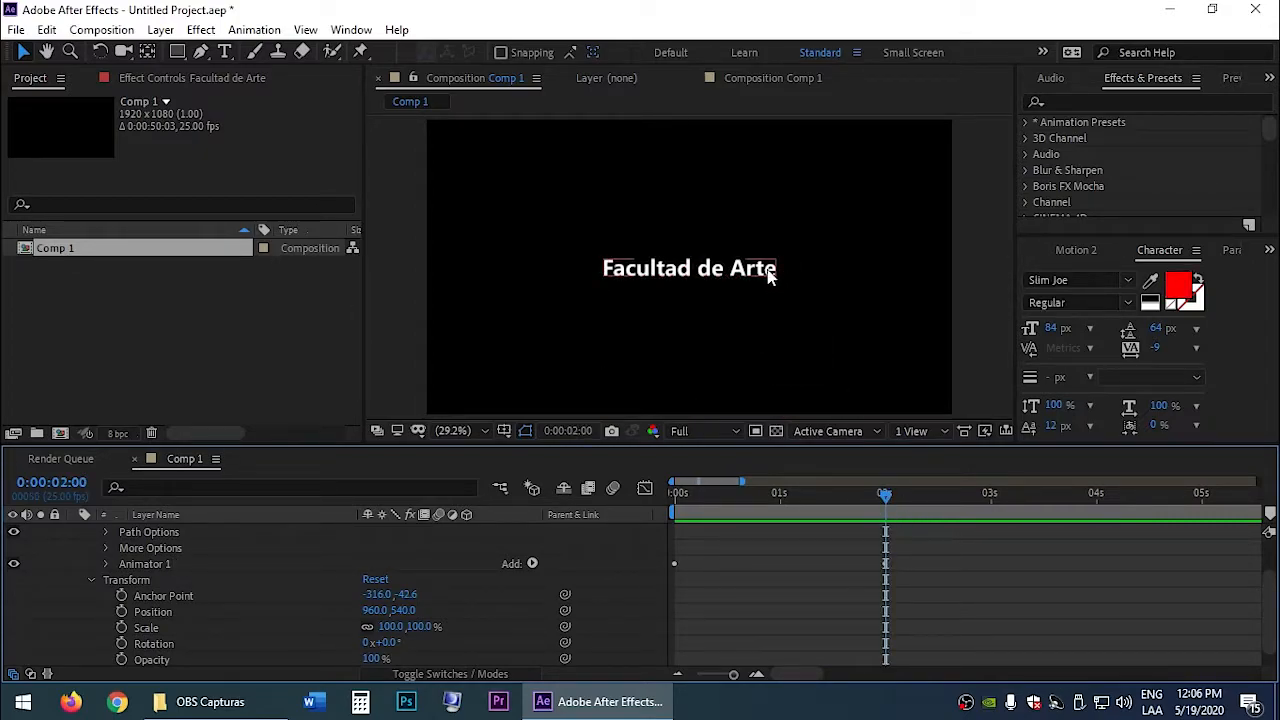
left_click(107, 564)
scroll(150, 590, "down", 1)
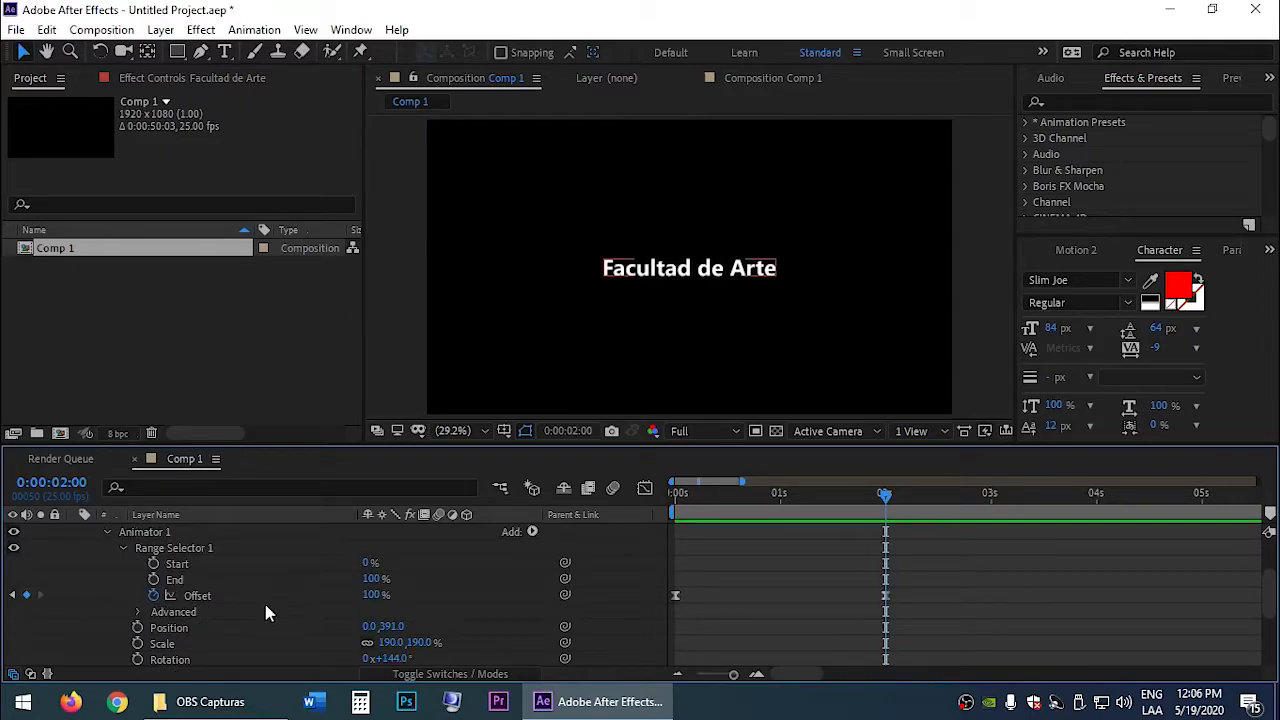
mouse_move(886, 494)
left_mouse_down()
mouse_move(915, 499)
mouse_move(889, 512)
left_mouse_up()
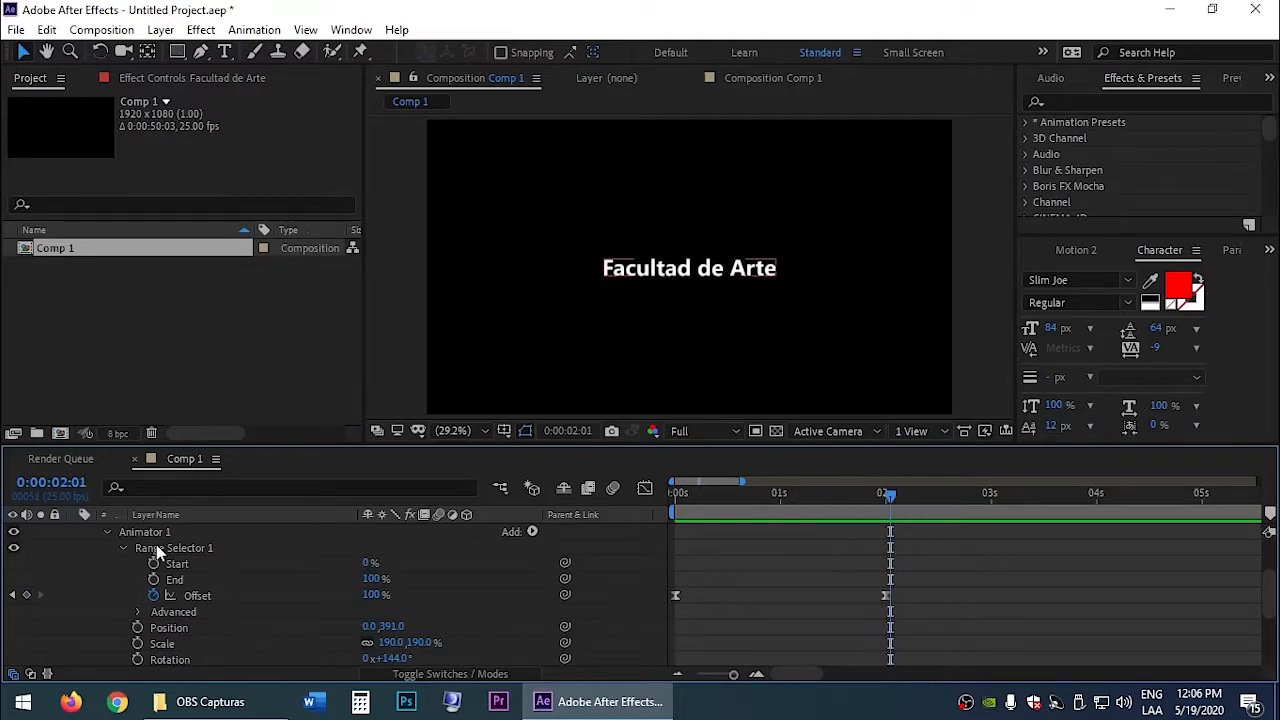
left_click(107, 533)
left_click(90, 562)
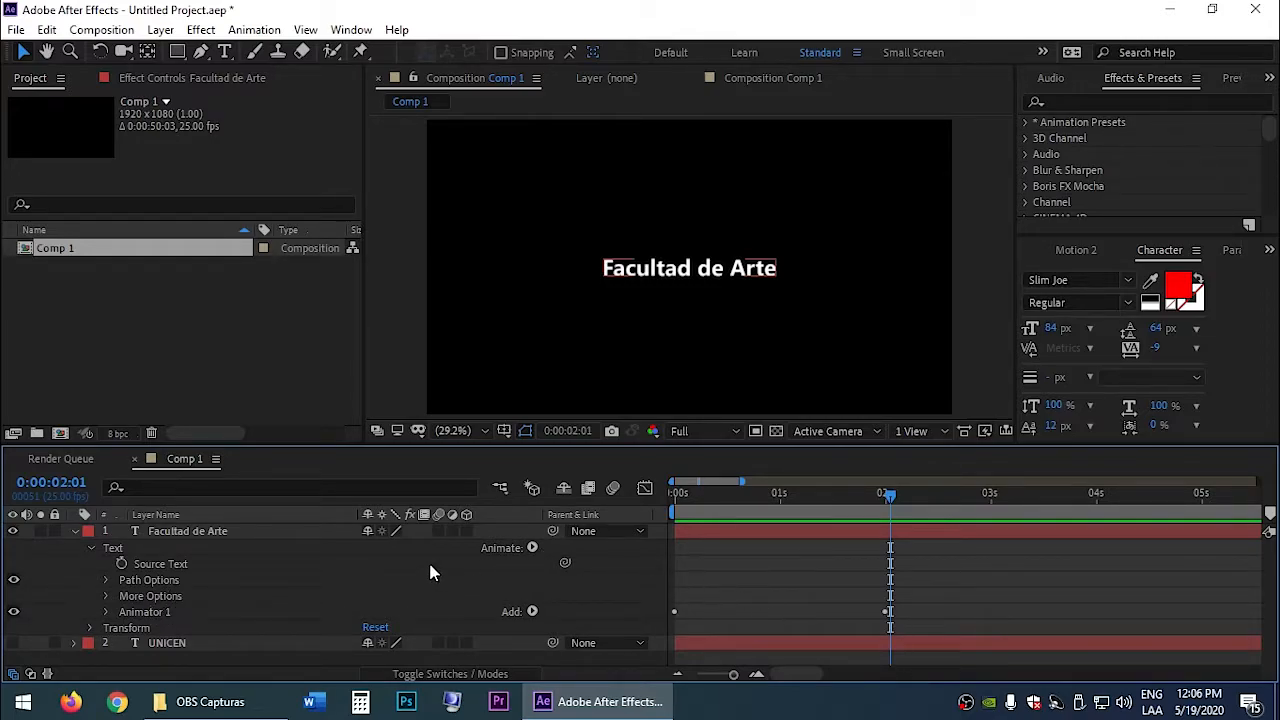
Step: Add a second animator with an RGB Fill Color property to the Facultad de Arte text
left_click(310, 541)
left_click(160, 612)
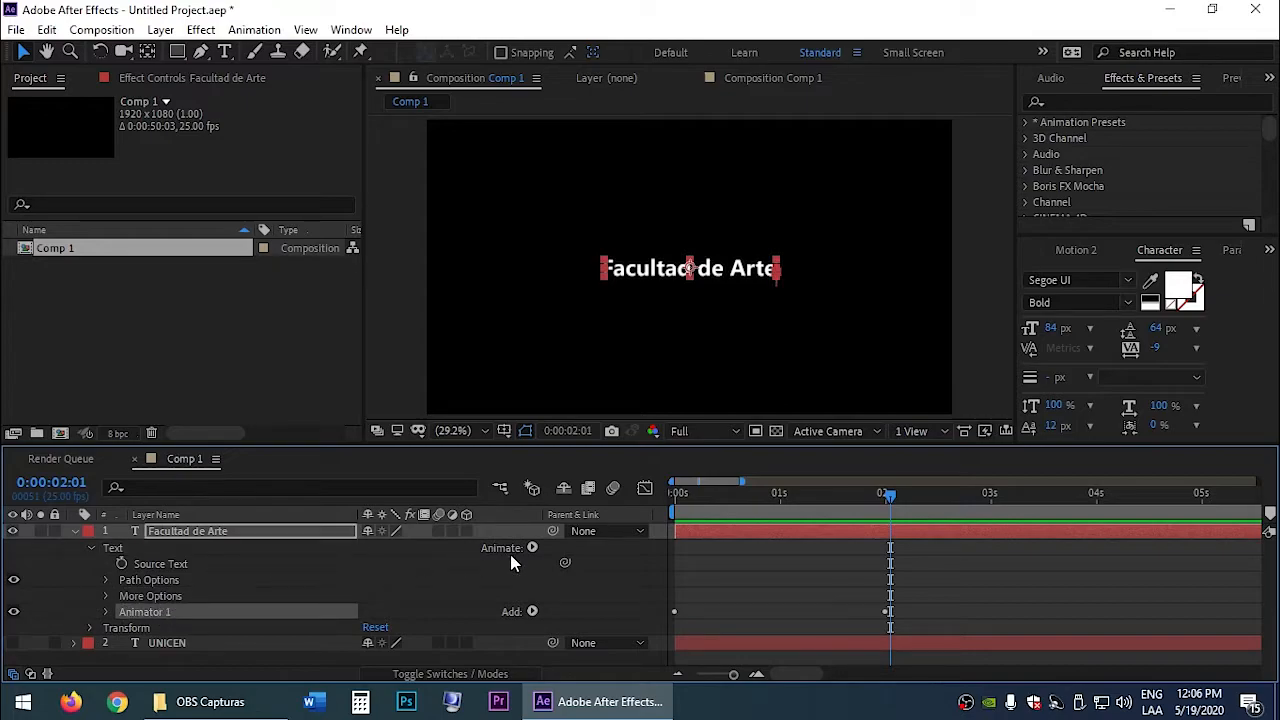
left_click(773, 580)
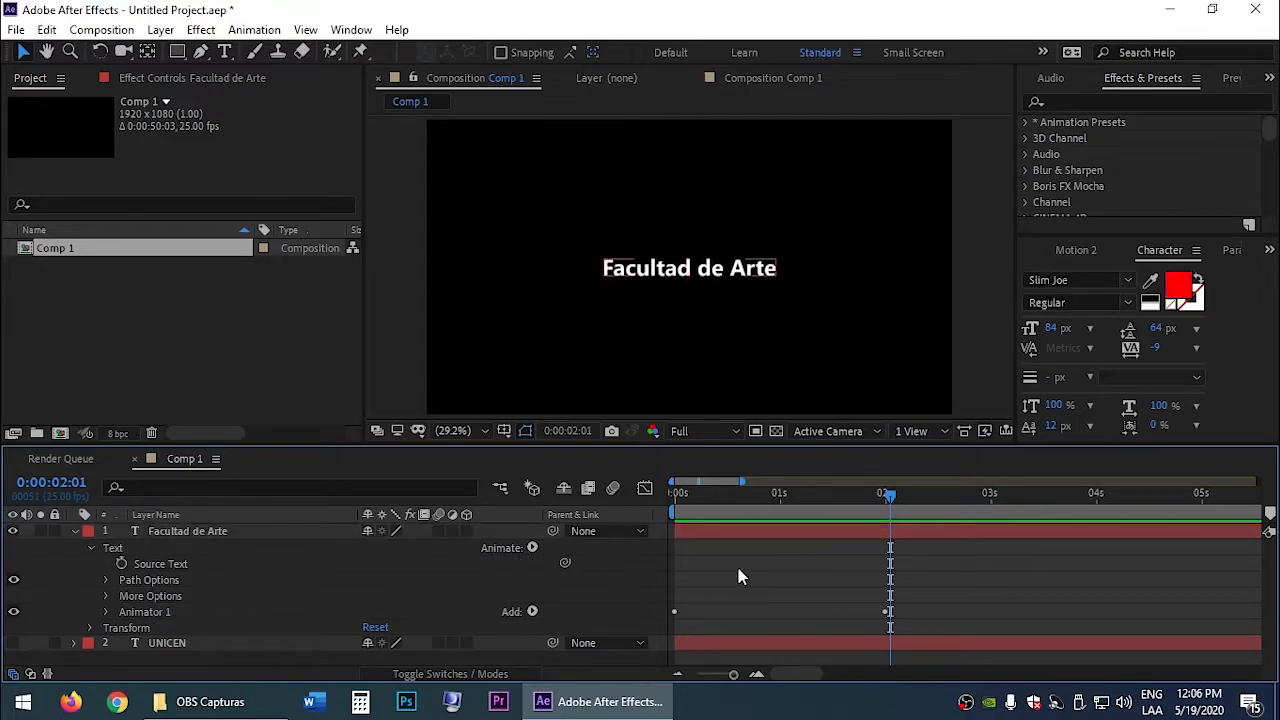
left_click(531, 548)
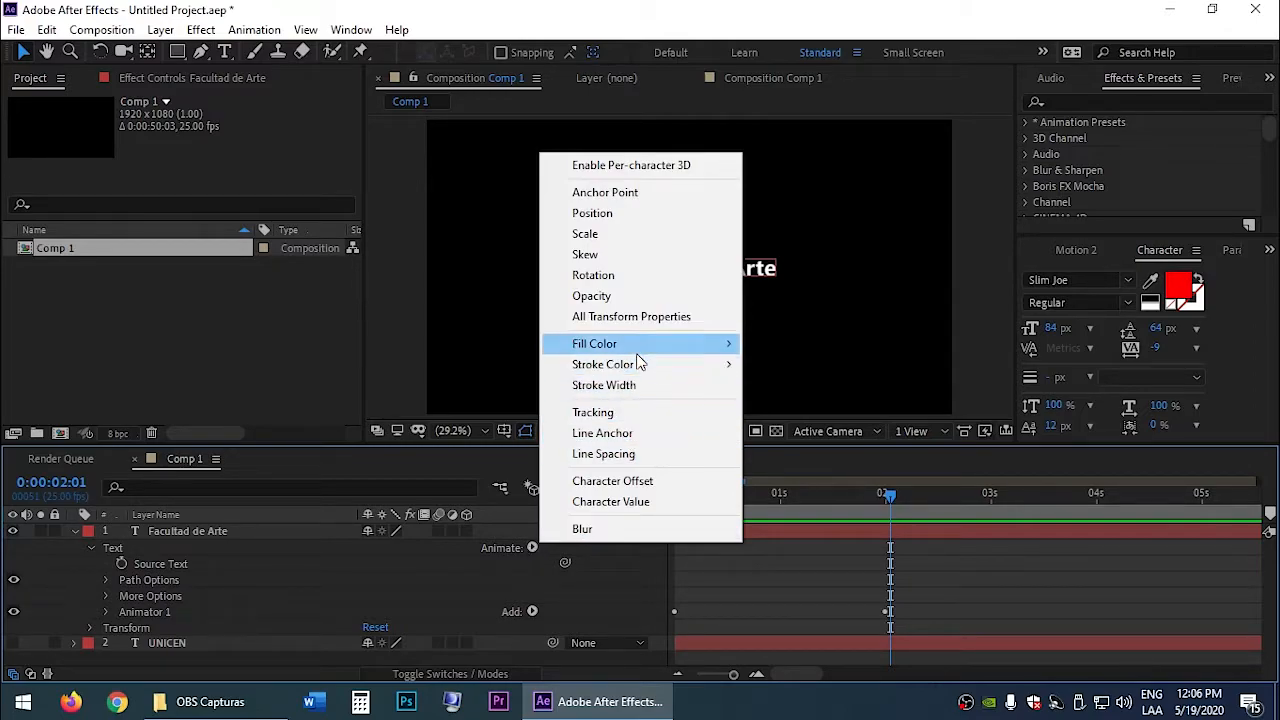
mouse_move(640, 346)
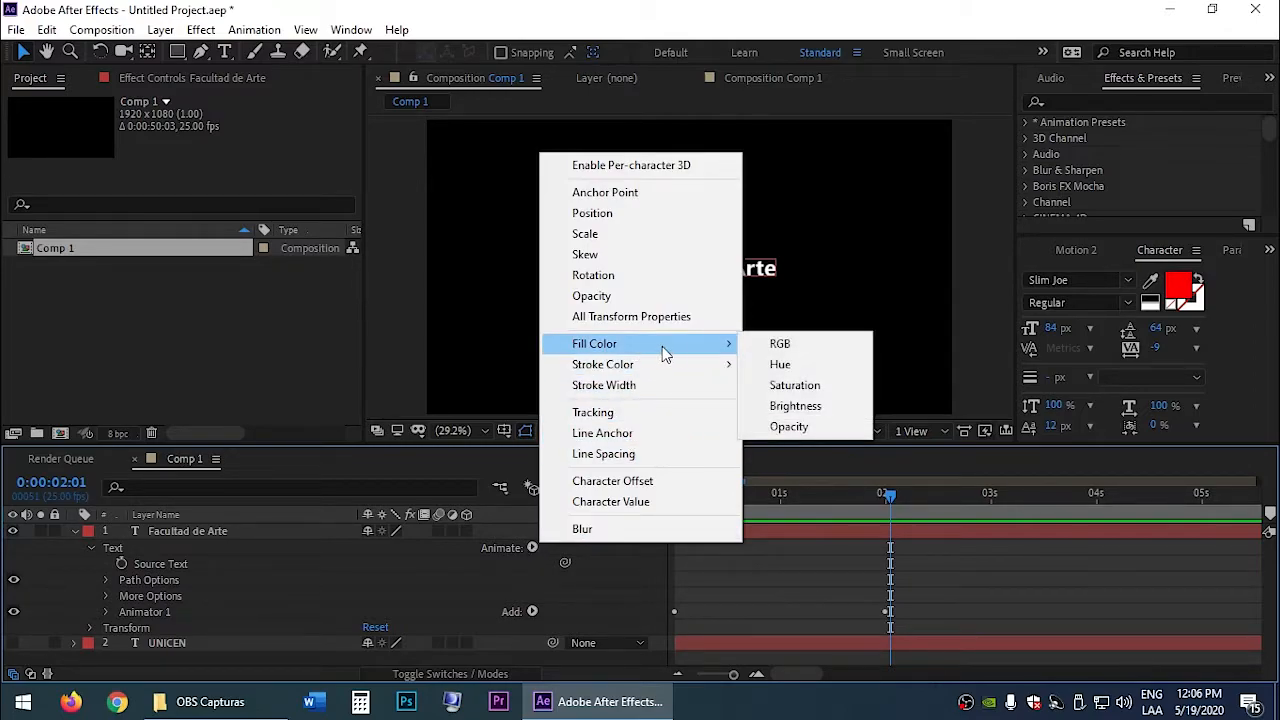
left_click(782, 345)
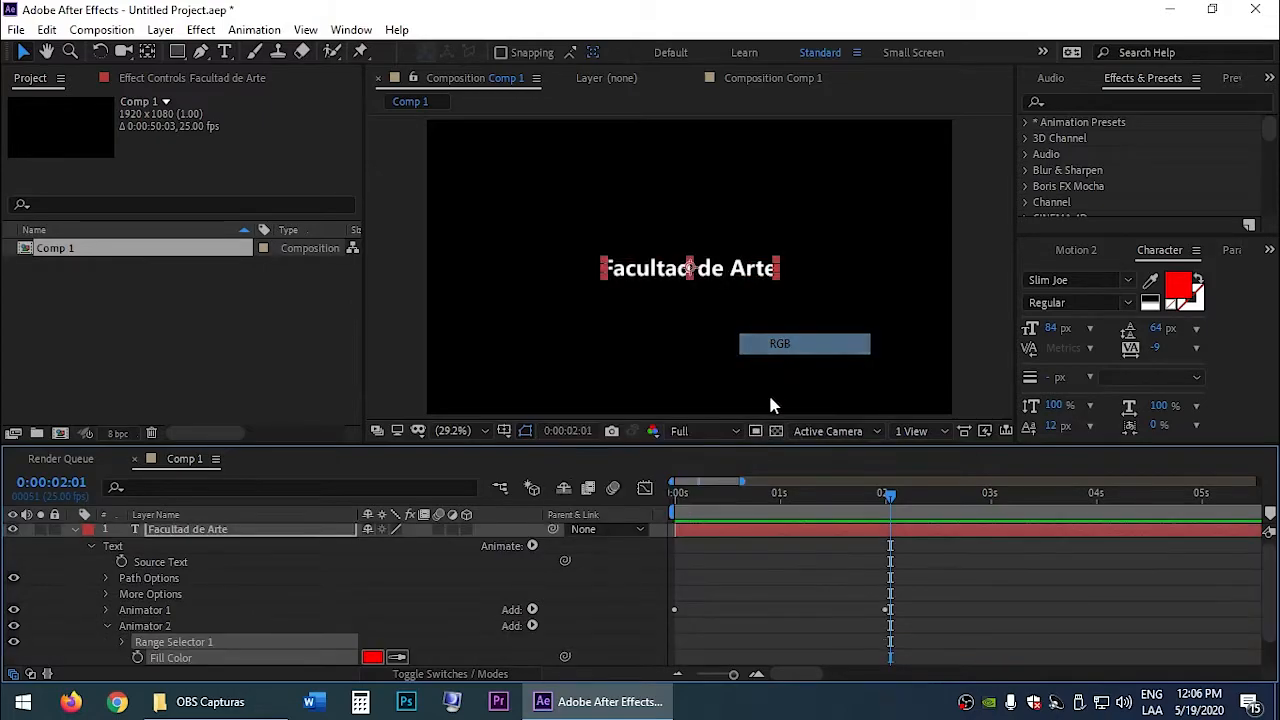
Step: Change Animator 2's Fill Color to a darker red
scroll(352, 633, "down", 2)
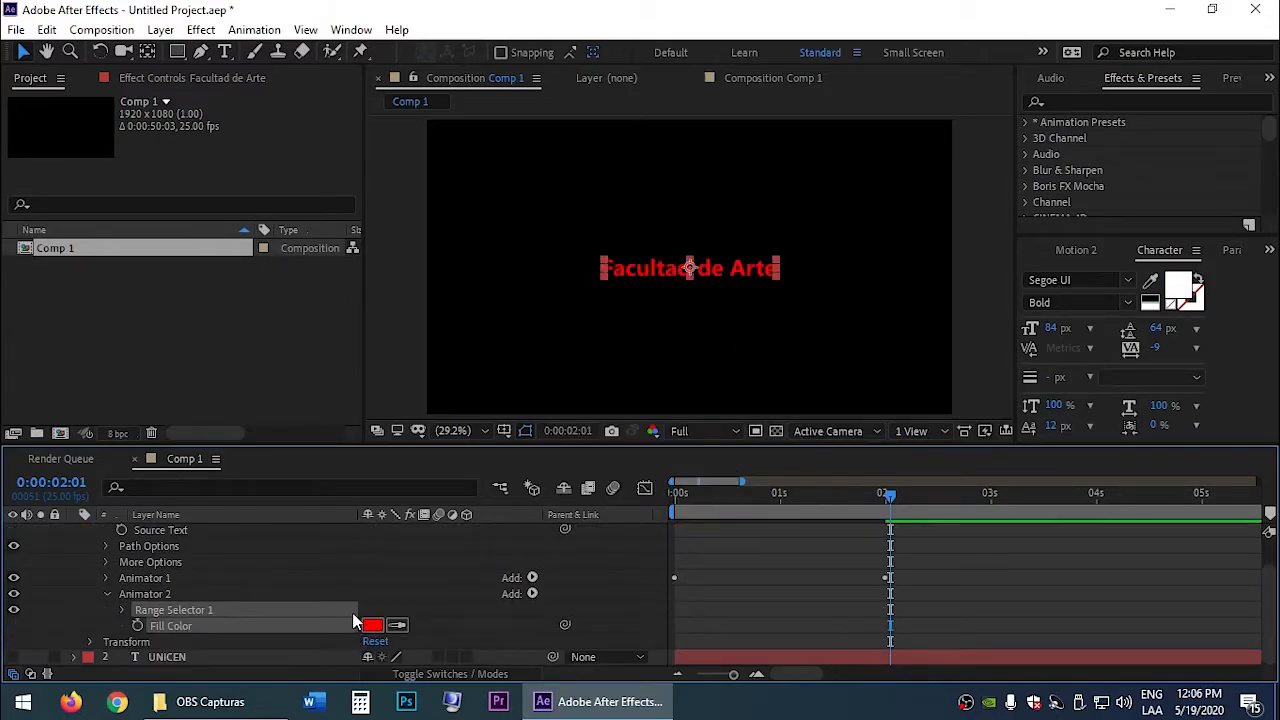
left_click(368, 625)
left_click_drag(246, 90, 283, 110)
left_click(437, 49)
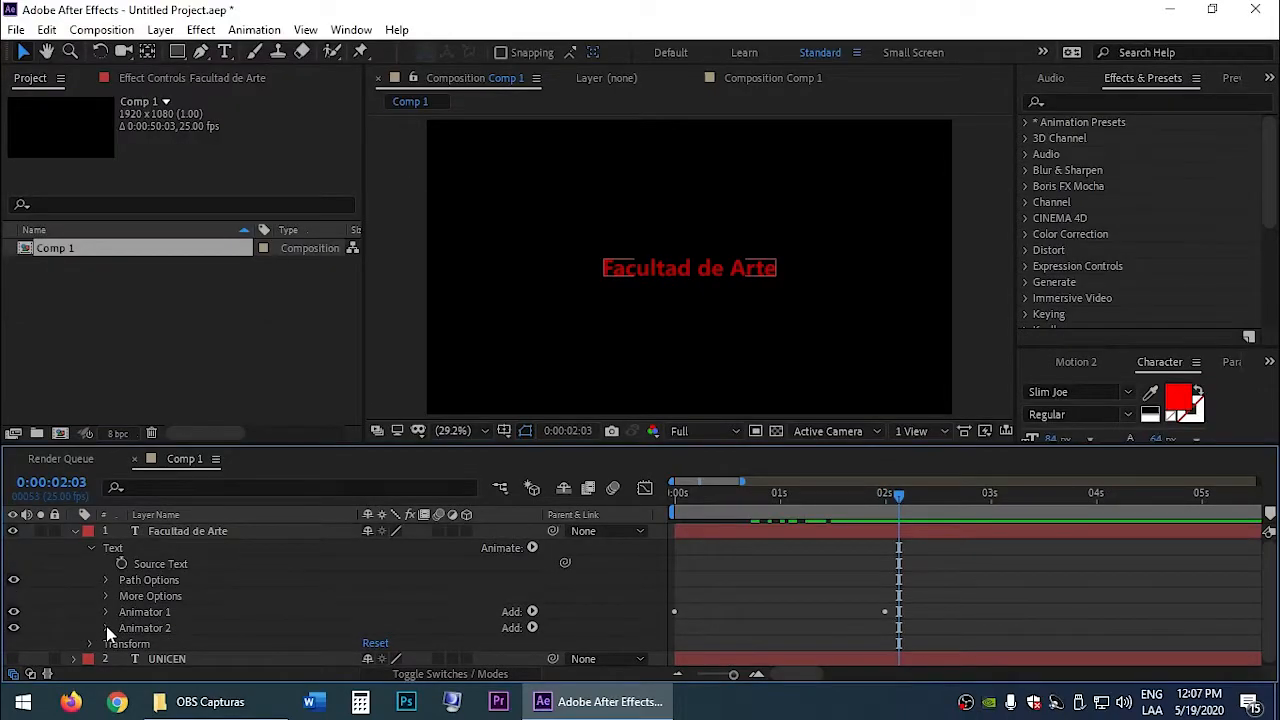
Step: Keyframe Animator 2's Range Selector Offset at -100% at 0:00:02:04
scroll(106, 626, "down", 2)
scroll(232, 605, "up", 3)
scroll(197, 580, "down", 5)
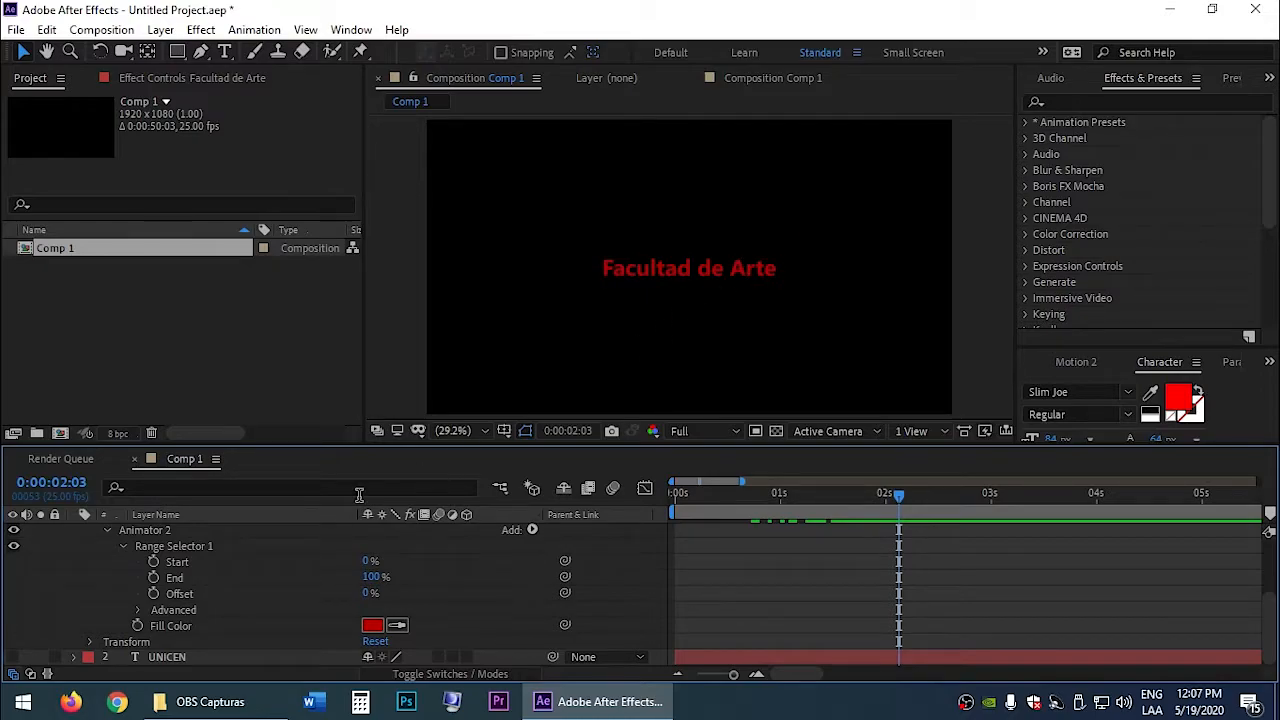
left_click_drag(367, 594, 343, 521)
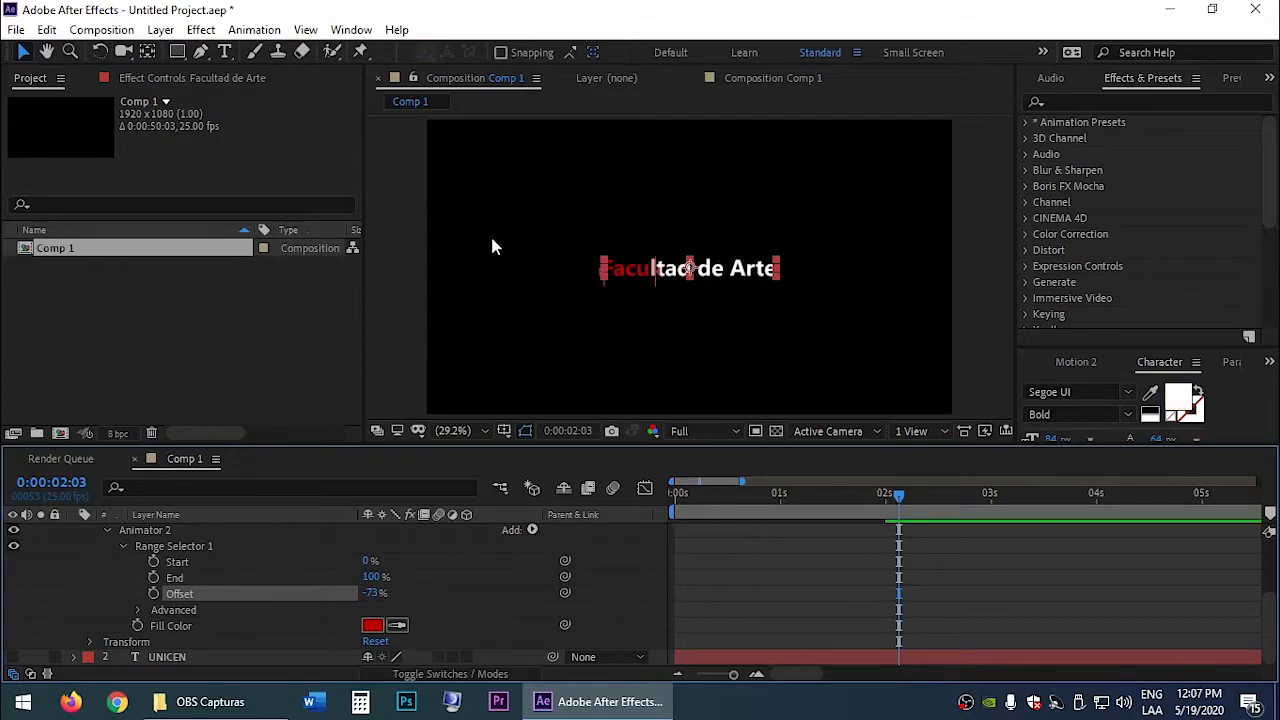
left_click_drag(372, 597, 278, 591)
left_click_drag(862, 514, 902, 508)
left_click(153, 593)
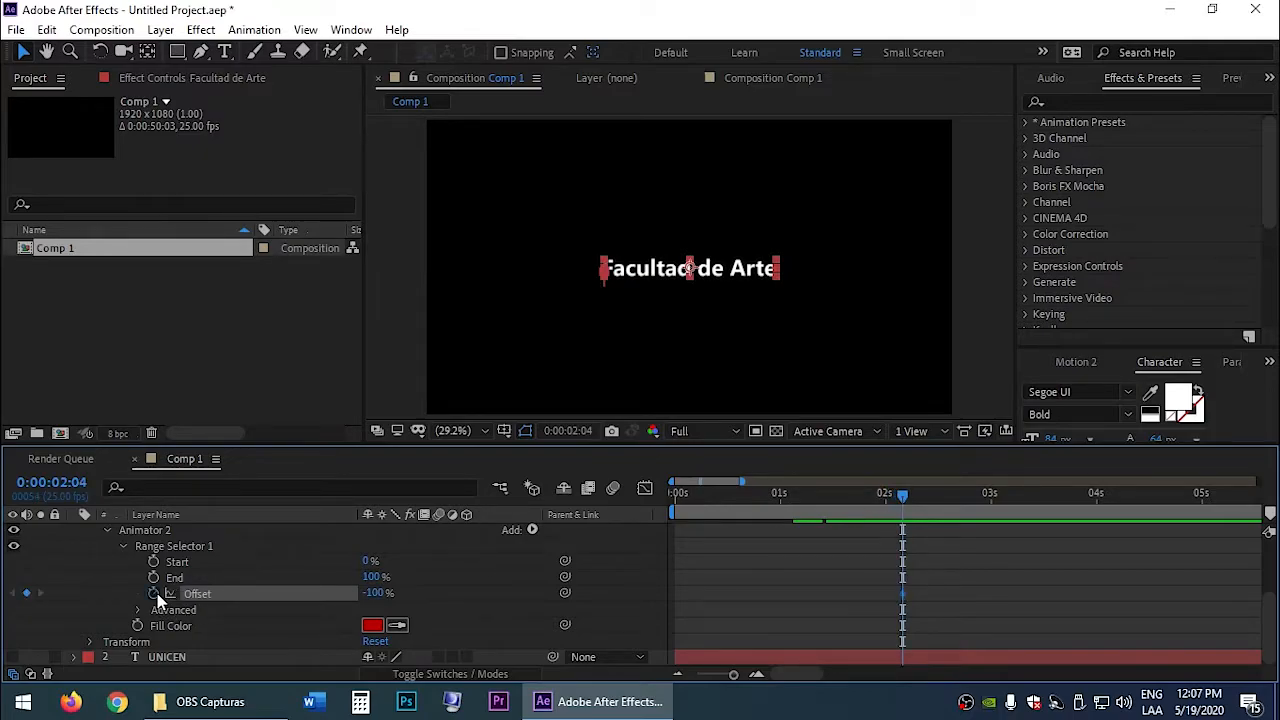
Step: Add an Offset keyframe of 2% at 0:00:03:01 to Animator 2's range selector
left_click_drag(903, 497, 995, 505)
left_click_drag(375, 593, 474, 598)
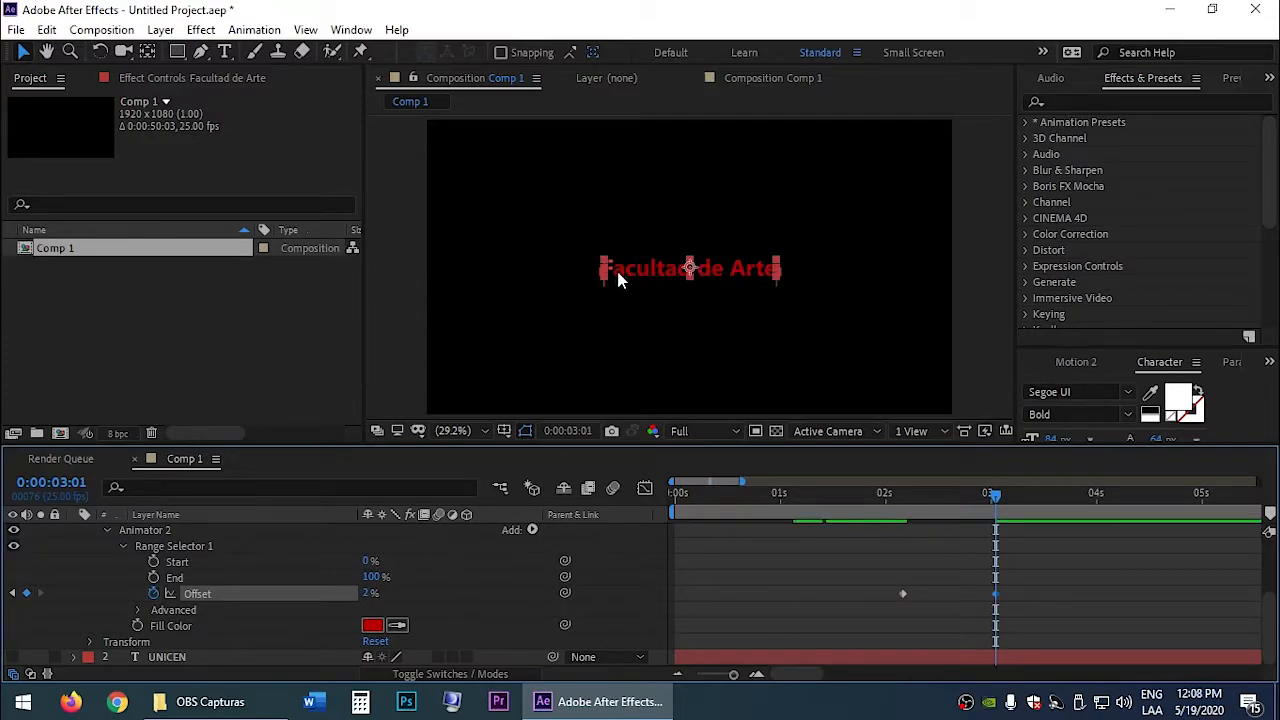
left_click(776, 628)
scroll(598, 268, "up", 3)
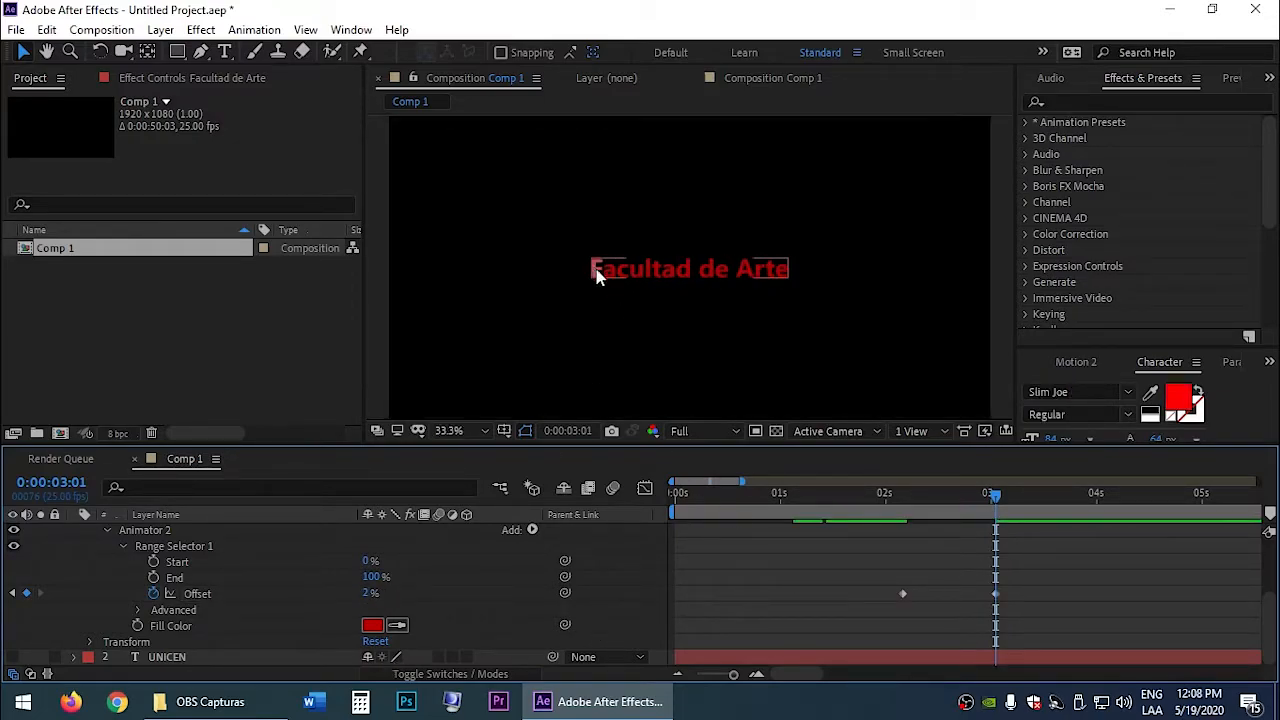
Step: Set Animator 2's Offset keyframe at 0:00:03:01 to 0% and preview the color change between its two keyframes
mouse_move(368, 593)
left_mouse_down()
mouse_move(448, 608)
mouse_move(376, 606)
left_mouse_up()
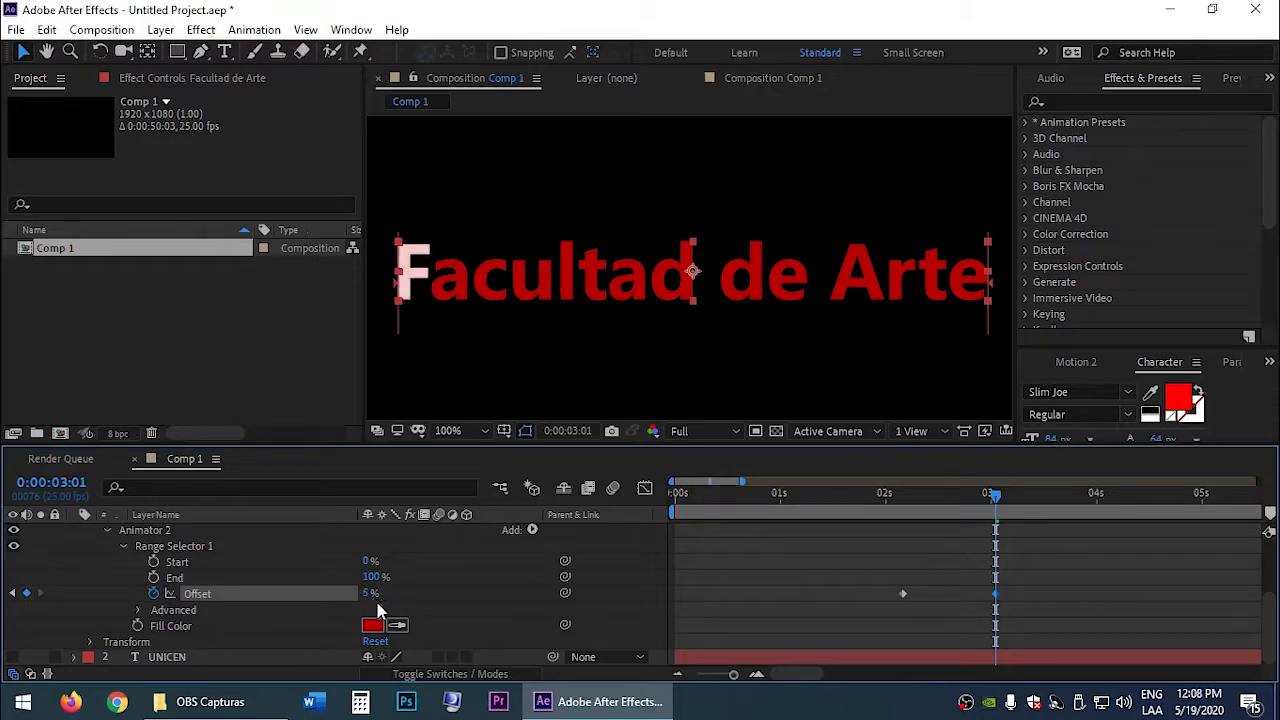
left_click(368, 593)
type("0")
key("Return")
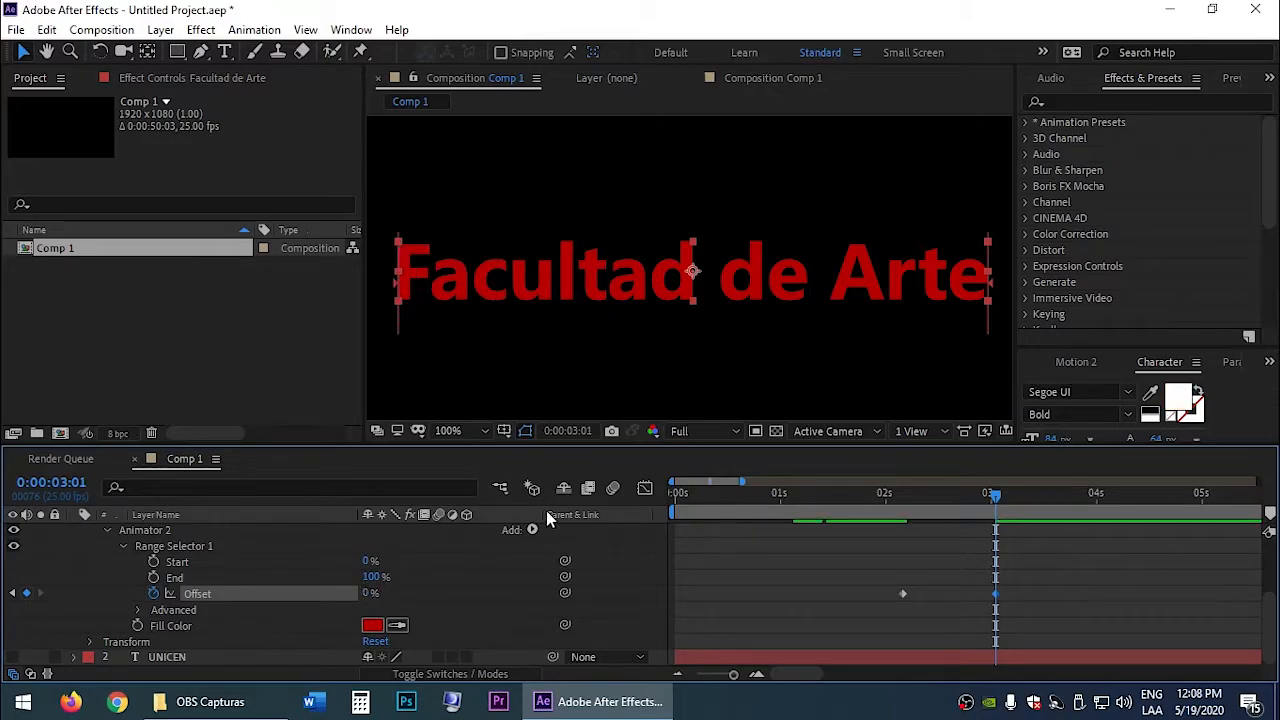
left_click_drag(966, 494, 900, 505)
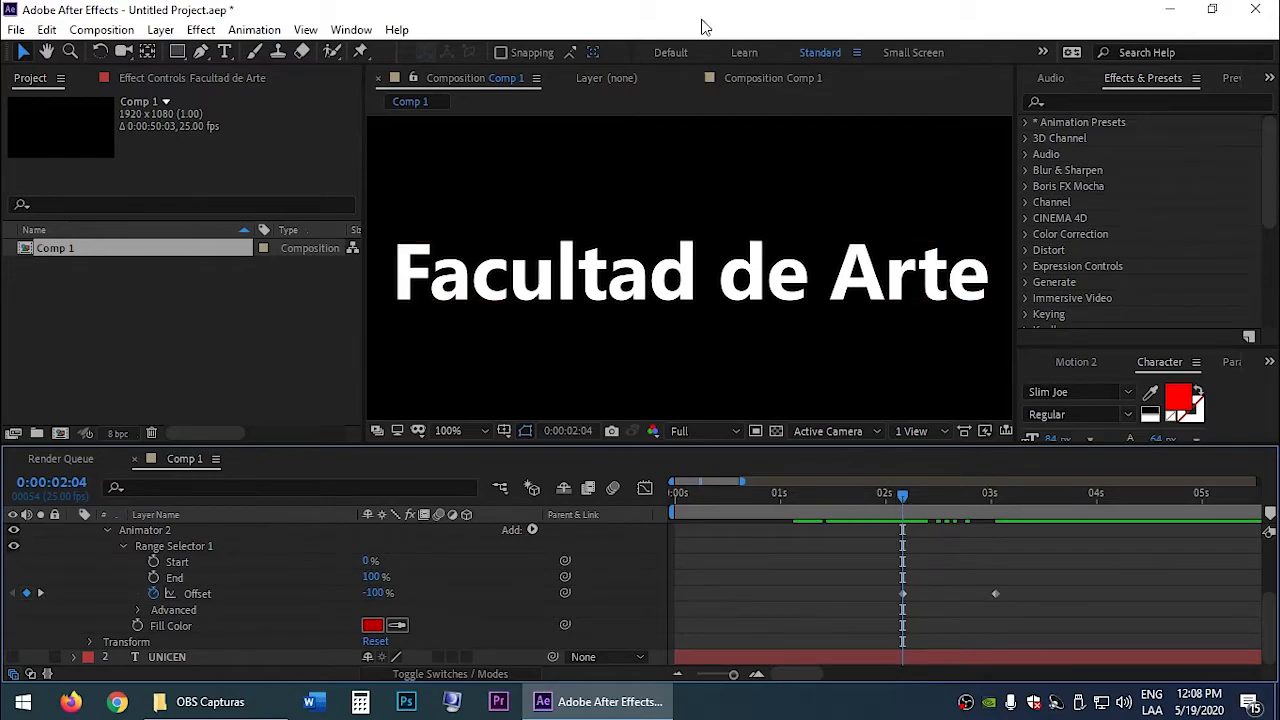
left_click_drag(902, 495, 994, 510)
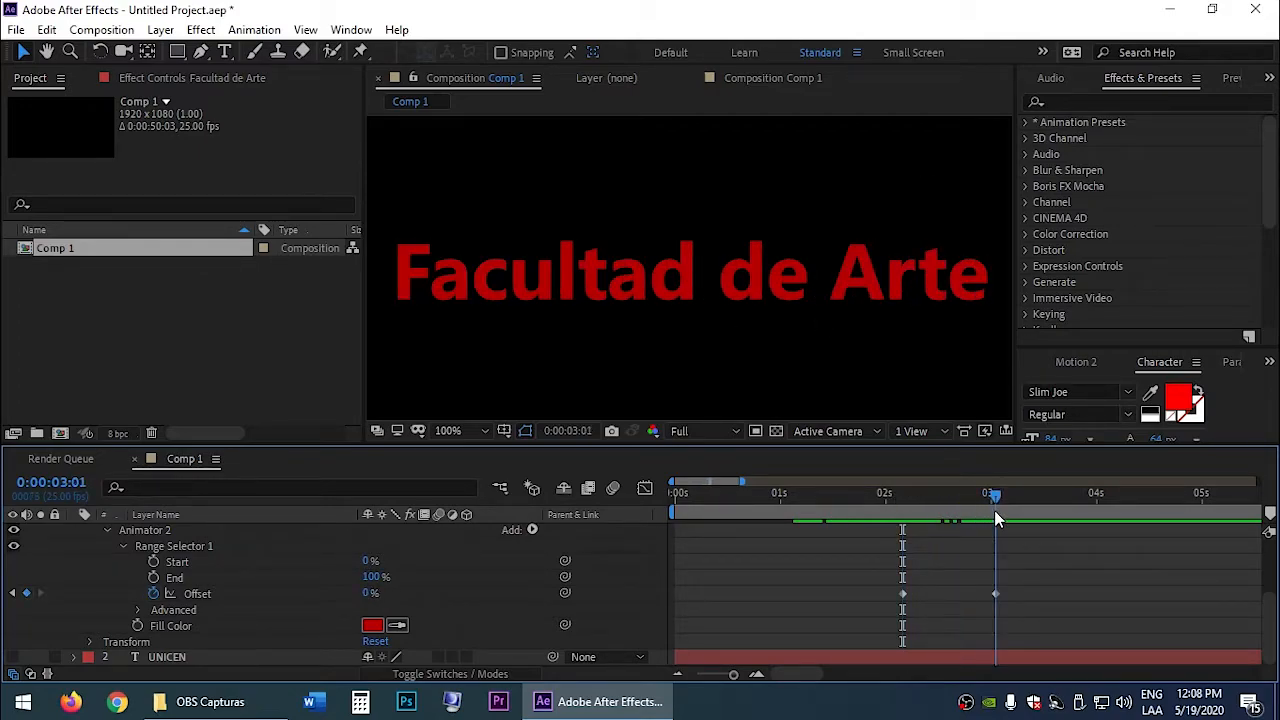
Step: Apply Easy Ease to both of Animator 2's Offset keyframes and preview the eased color change
scroll(963, 365, "down", 1)
left_click_drag(1036, 607, 876, 587)
key("F9")
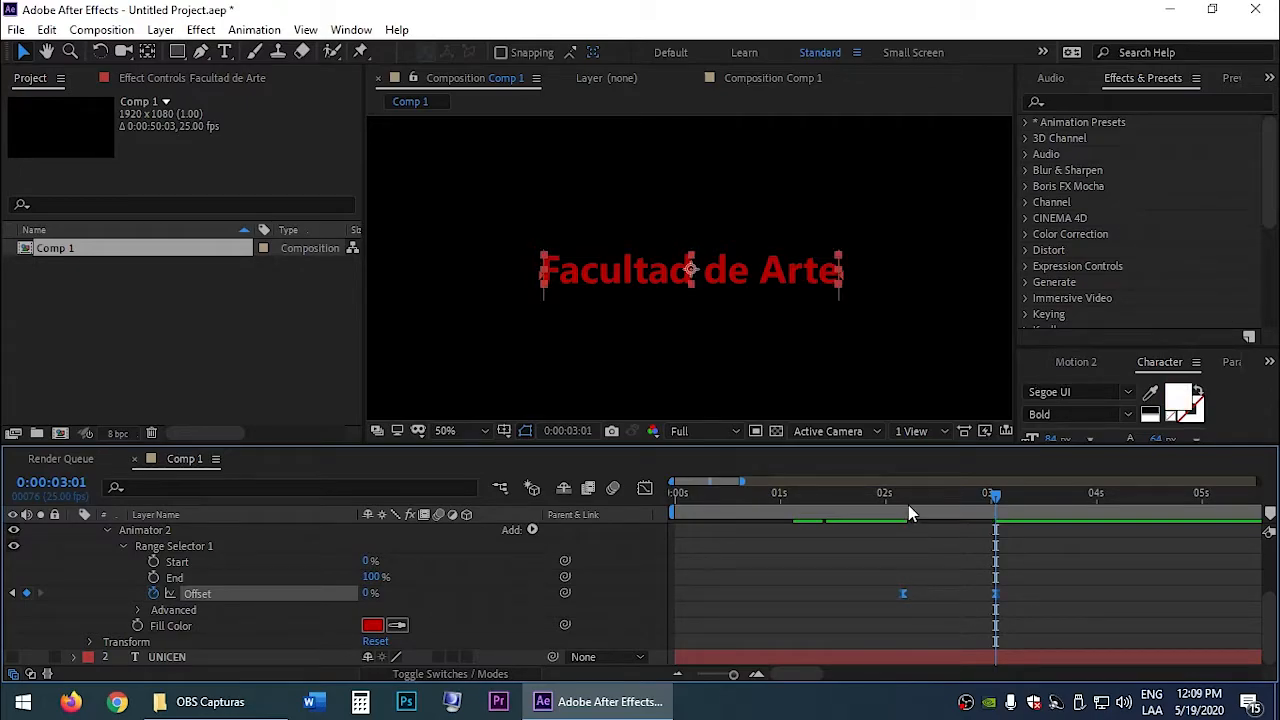
left_click(908, 497)
right_click(905, 598)
mouse_move(915, 581)
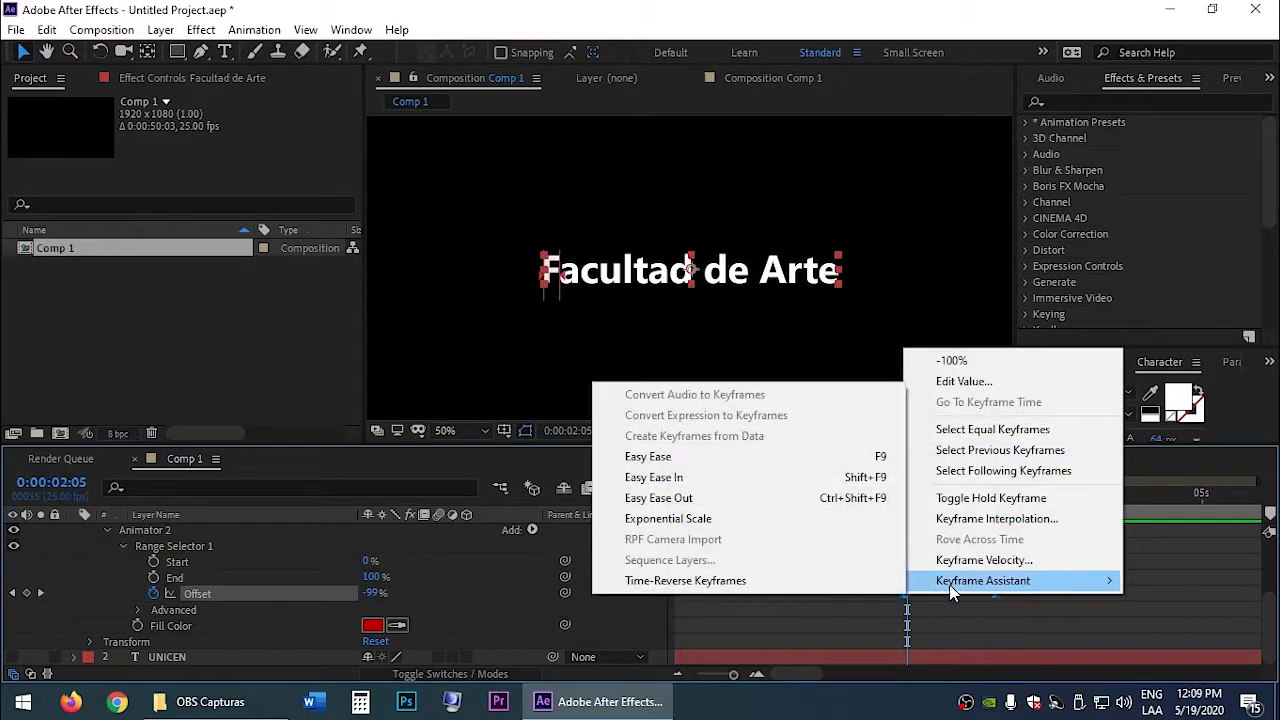
left_click(888, 636)
left_click_drag(904, 491, 984, 538)
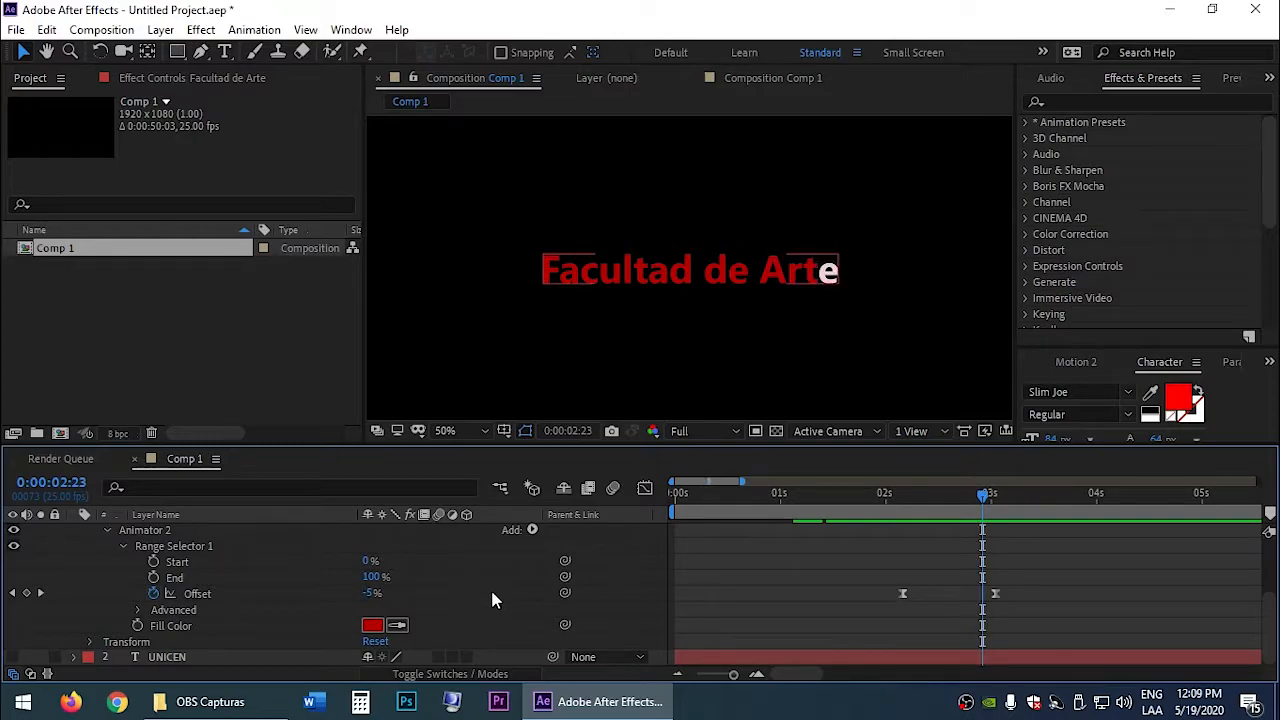
Step: Add a Scale property to Animator 2 and set it to 145%
left_click(532, 529)
mouse_move(540, 536)
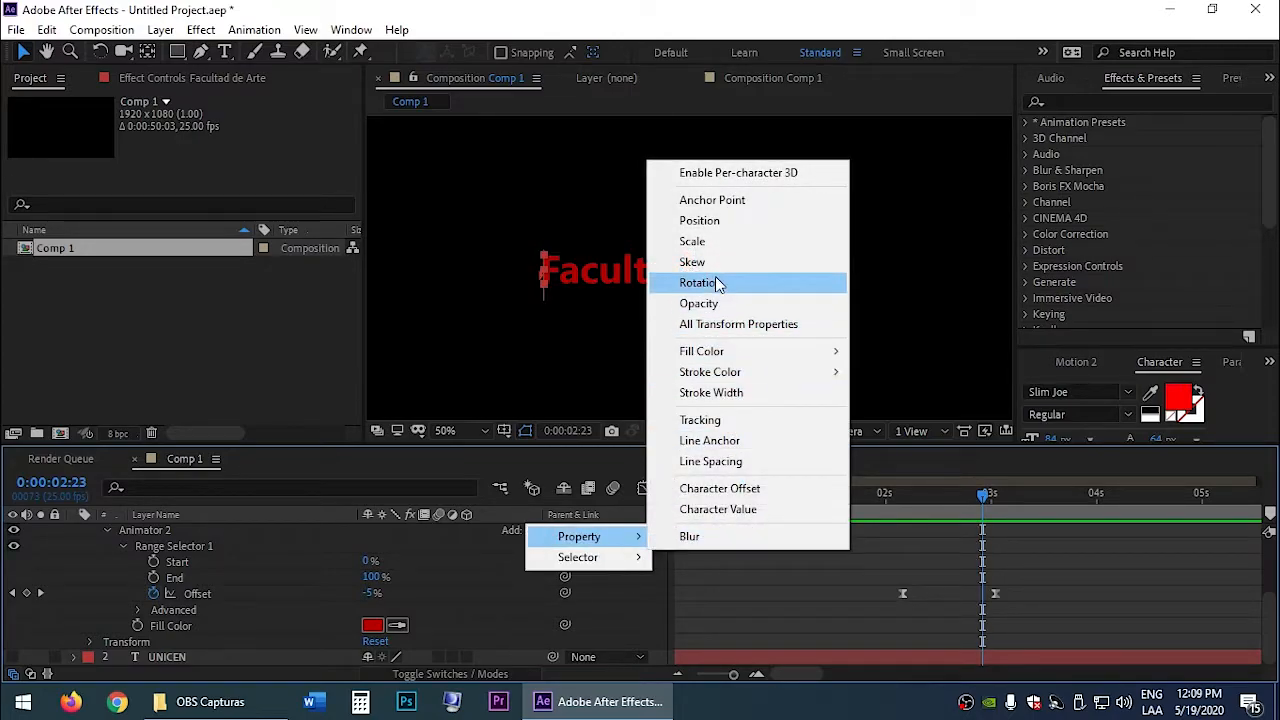
left_click(166, 529)
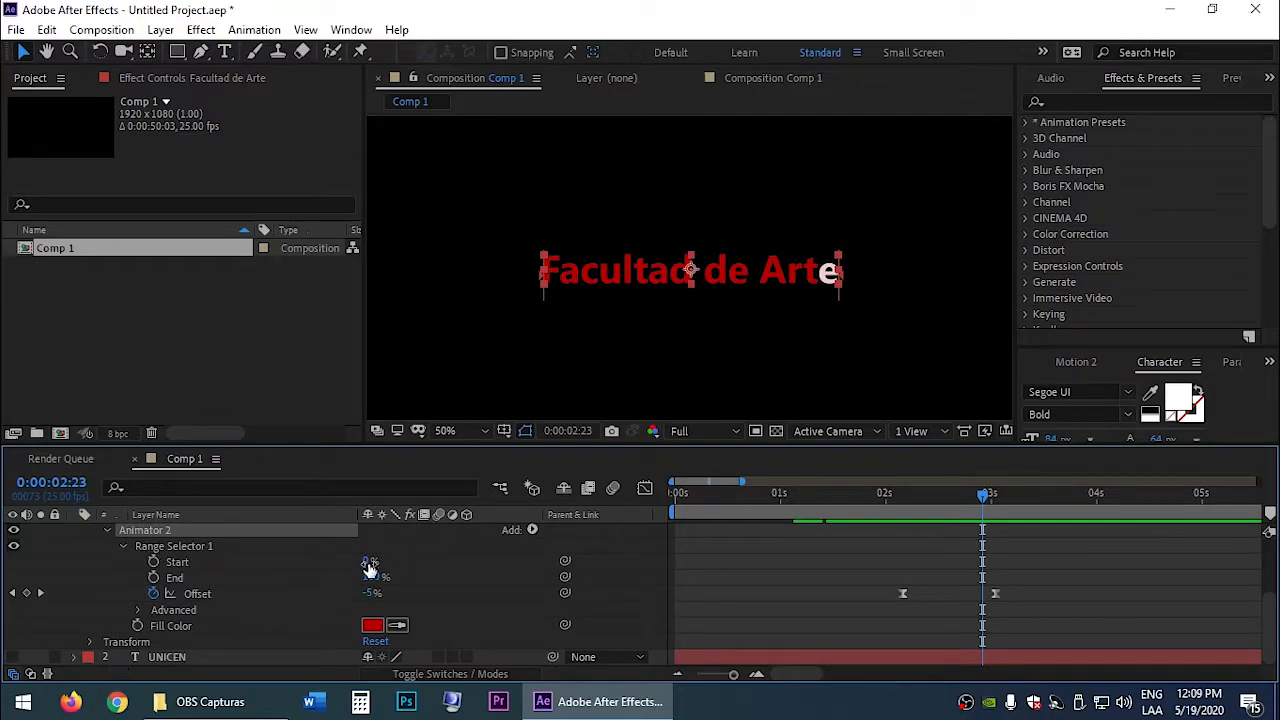
left_click(532, 531)
mouse_move(600, 534)
left_click(728, 243)
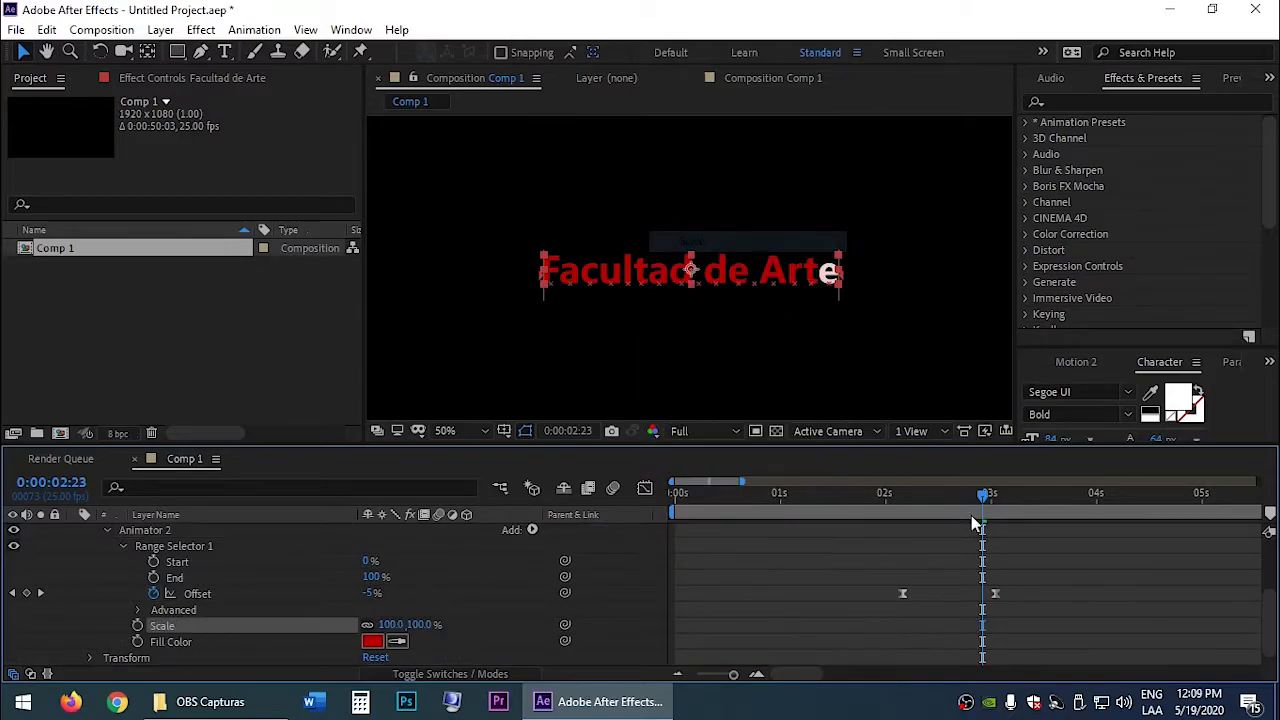
left_click_drag(384, 624, 429, 624)
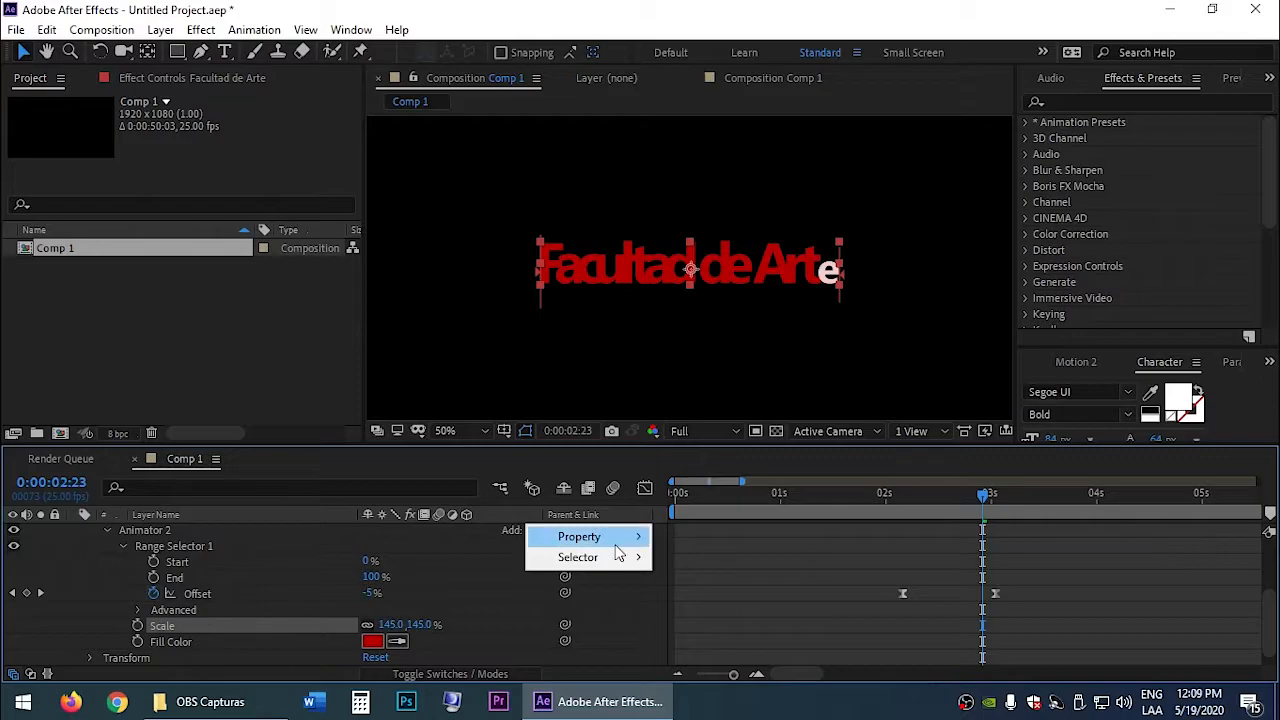
Step: Add a Tracking property to Animator 2 and set its Tracking Amount to 19
mouse_move(600, 536)
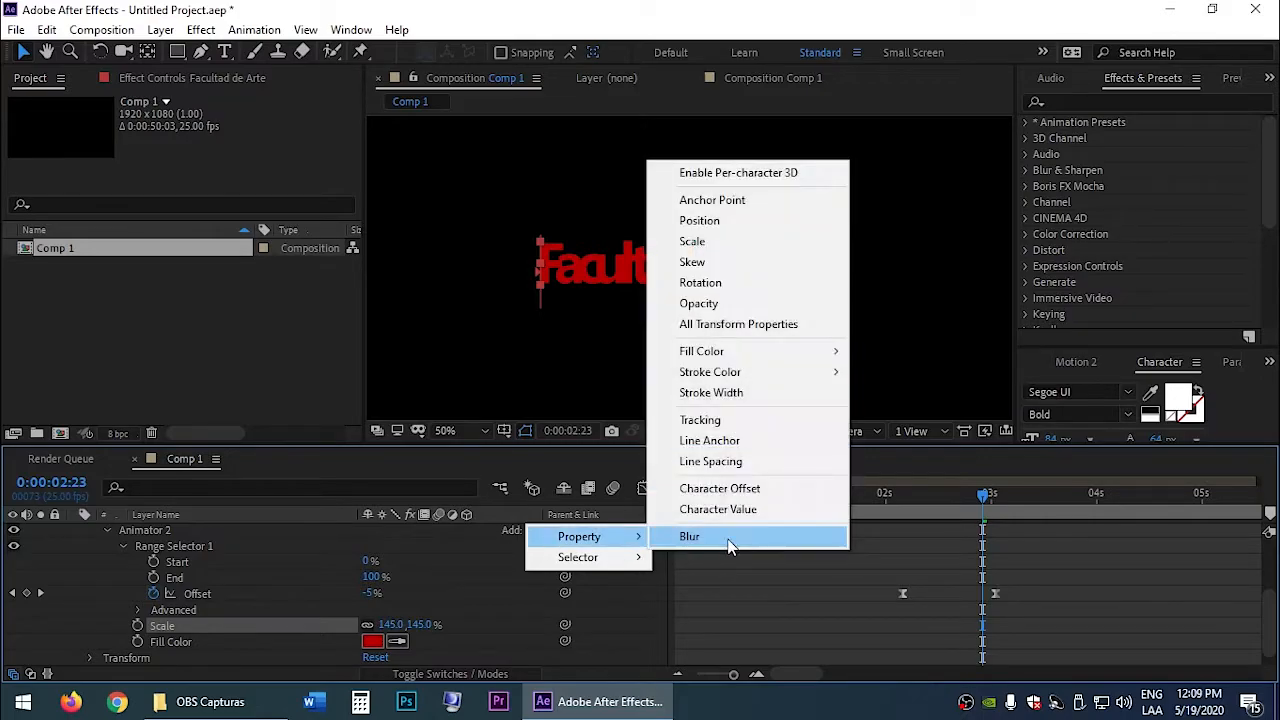
left_click(723, 420)
left_click_drag(370, 657, 378, 656)
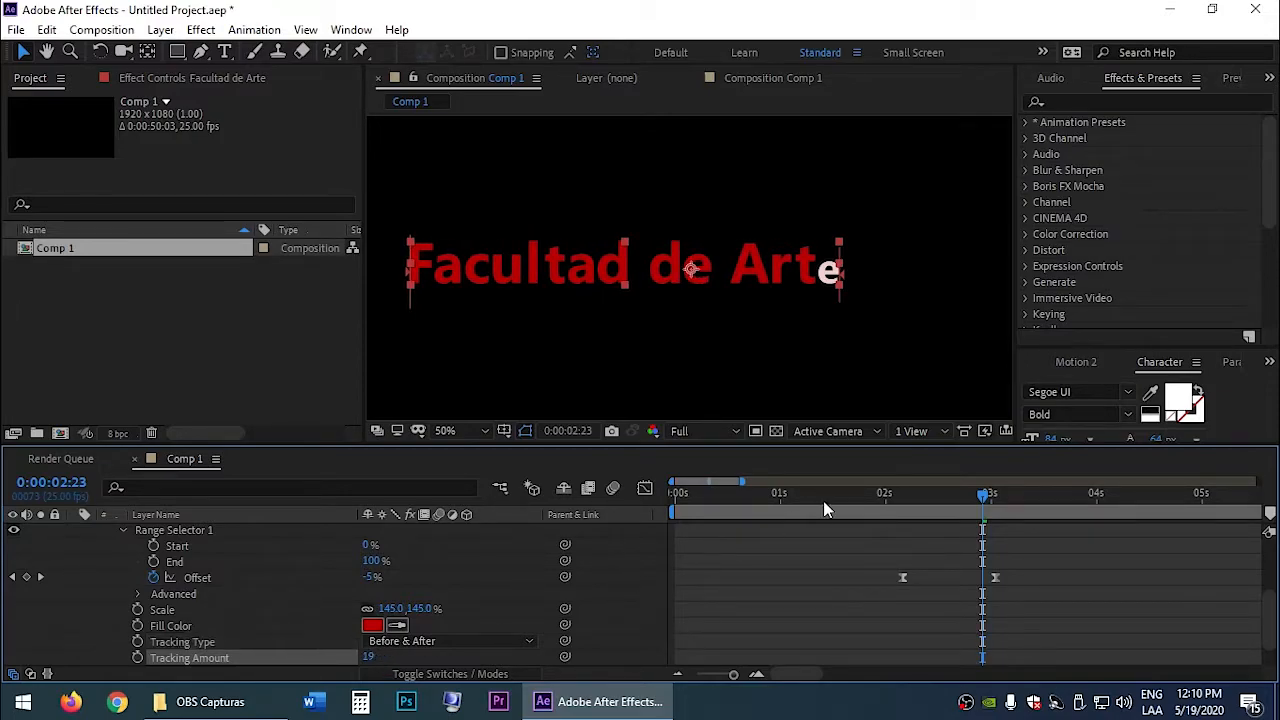
Step: Raise Animator 2's Tracking Amount to 30 and center-align the Facultad de Arte text
left_click_drag(1122, 344, 1098, 212)
left_click(1228, 231)
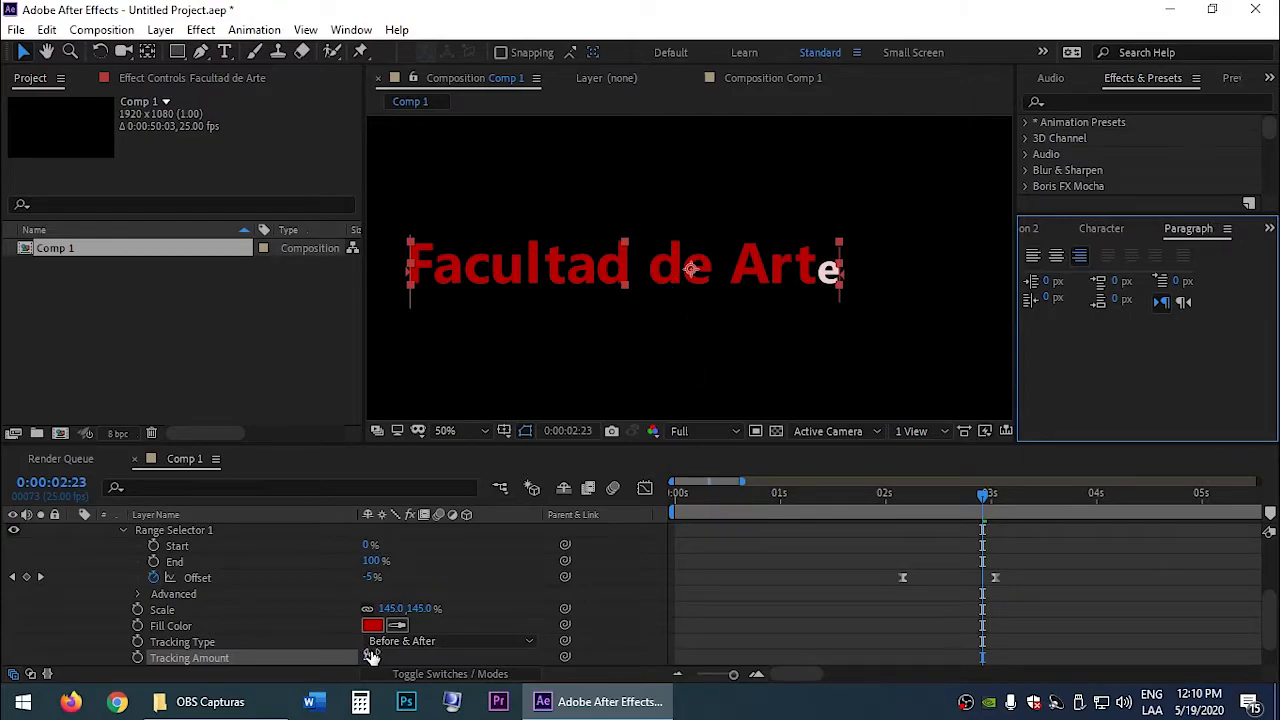
mouse_move(368, 660)
left_mouse_down()
mouse_move(353, 651)
mouse_move(390, 656)
mouse_move(341, 653)
mouse_move(392, 657)
mouse_move(357, 650)
left_mouse_up()
left_click(1056, 256)
left_click(1033, 256)
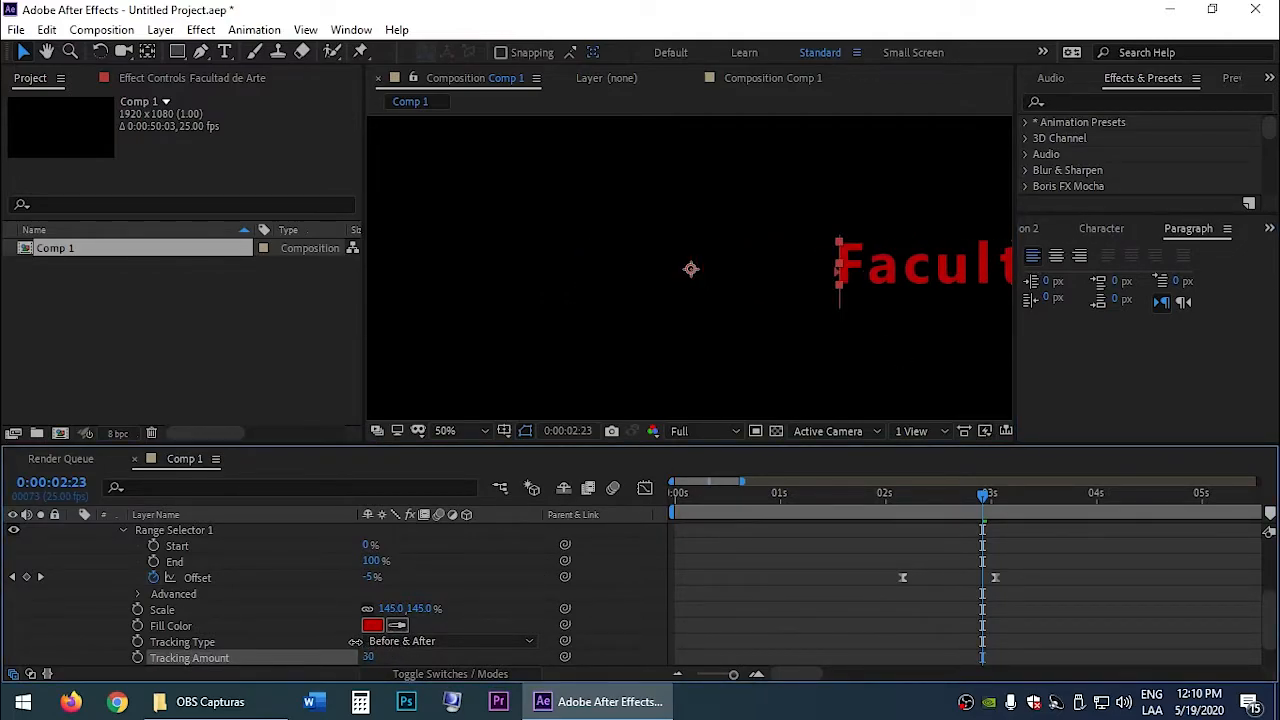
left_click(1056, 256)
Step: Center the Facultad de Arte layer in the composition and preview the animation up to 0:00:03:01
scroll(445, 630, "up", 1)
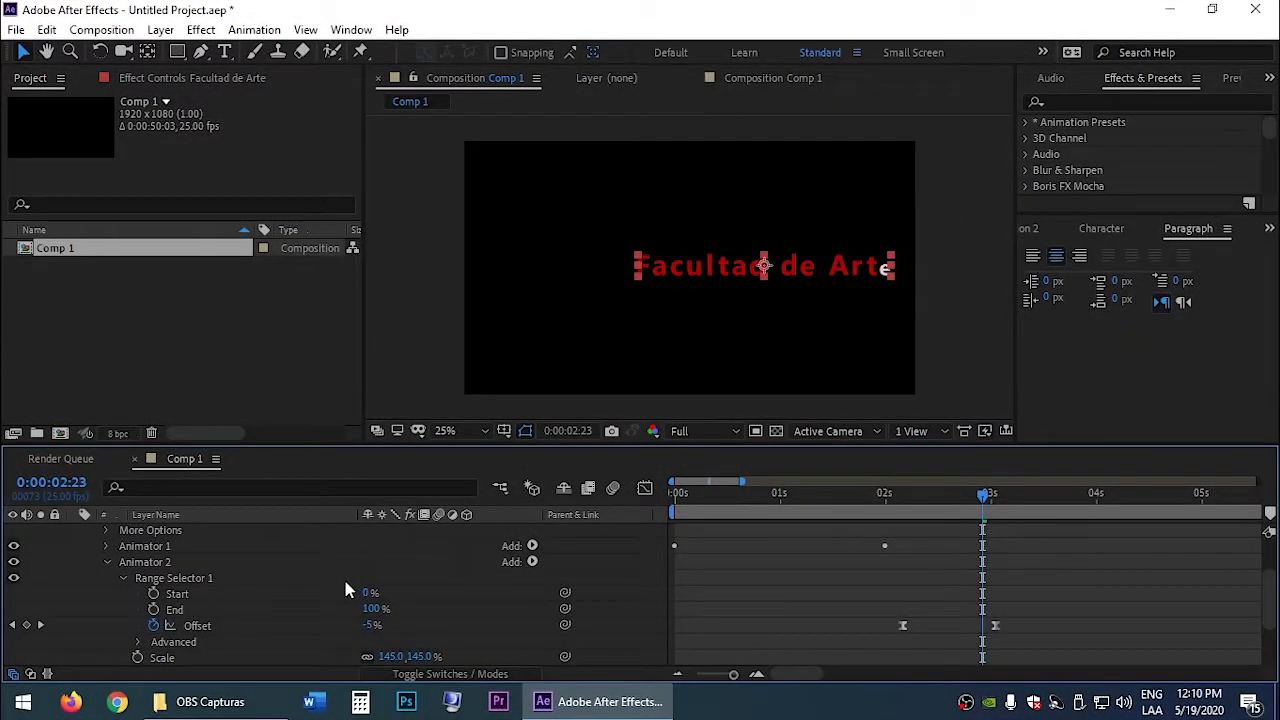
key("ctrl+Home")
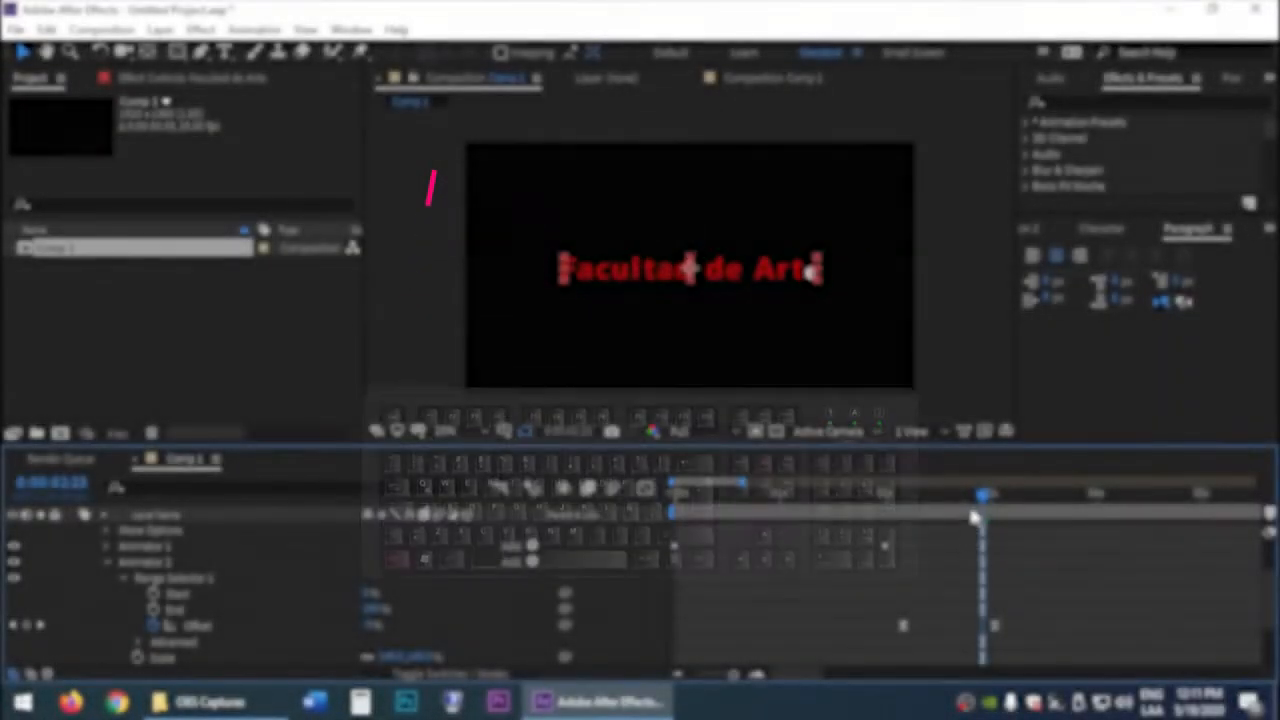
left_click_drag(975, 517, 995, 565)
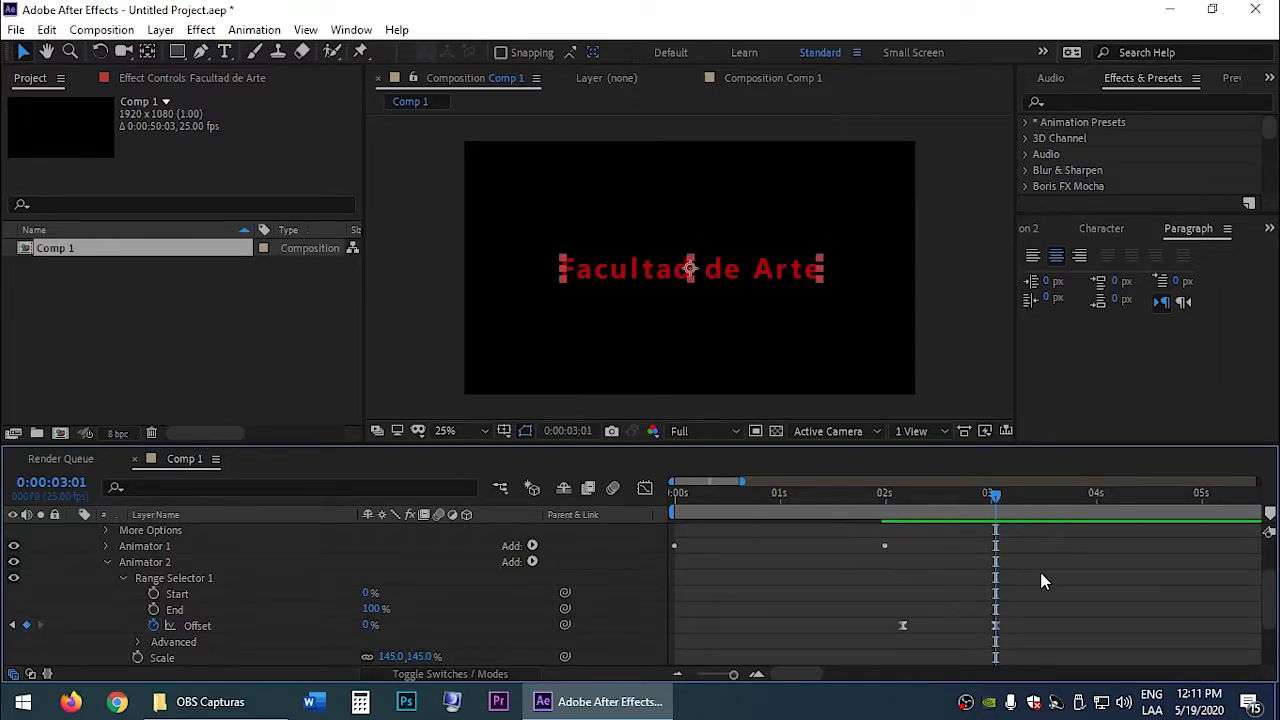
Step: Select the Text property group of the Facultad de Arte layer and start saving it as an animation preset
left_click(107, 562)
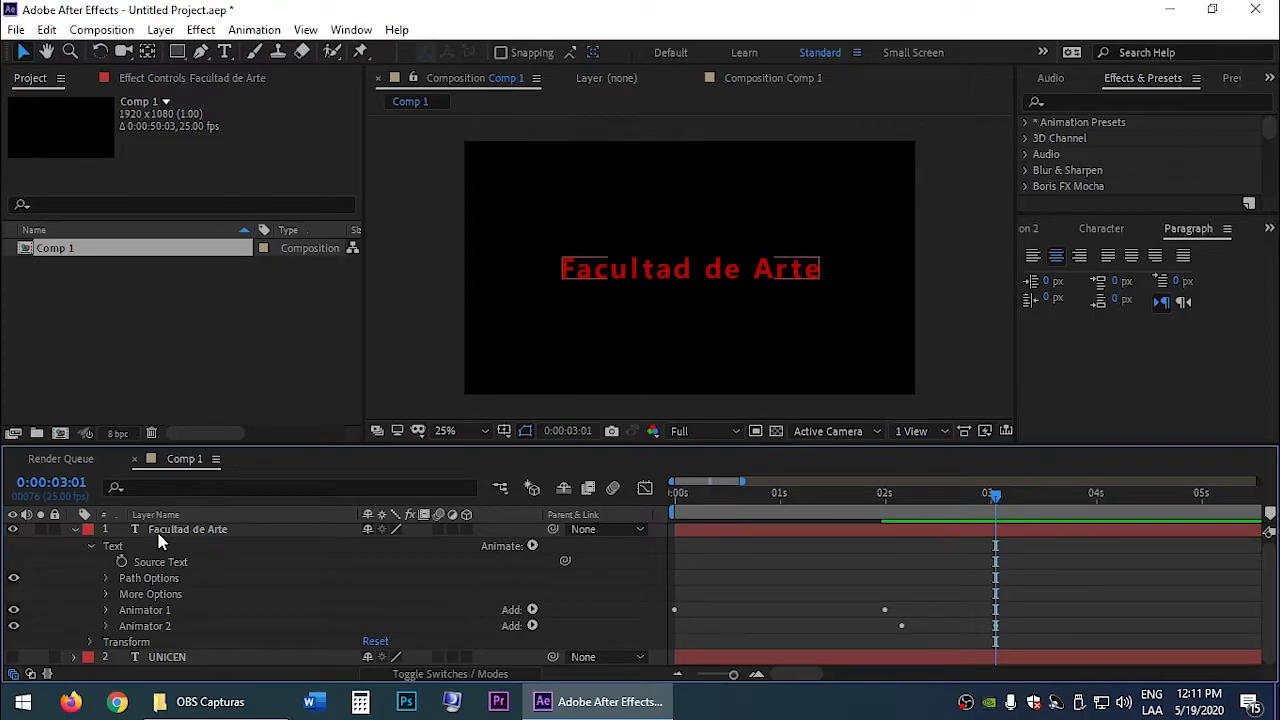
left_click(119, 546)
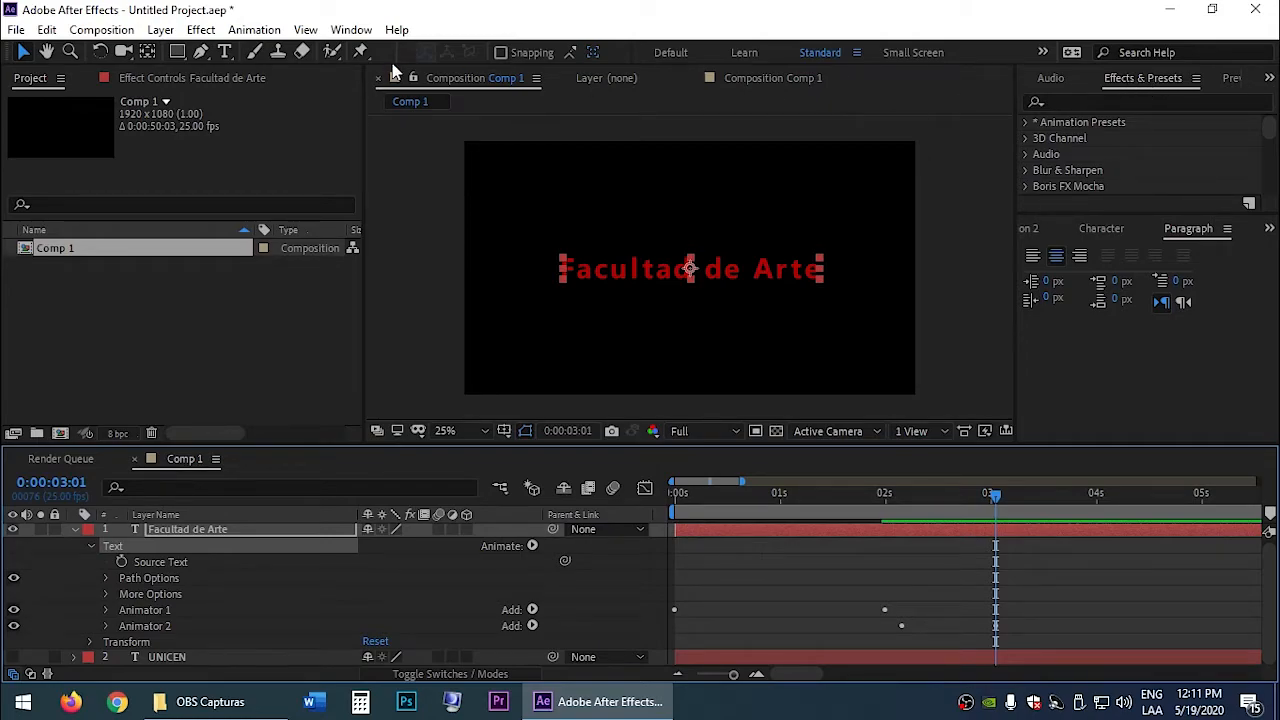
left_click(352, 30)
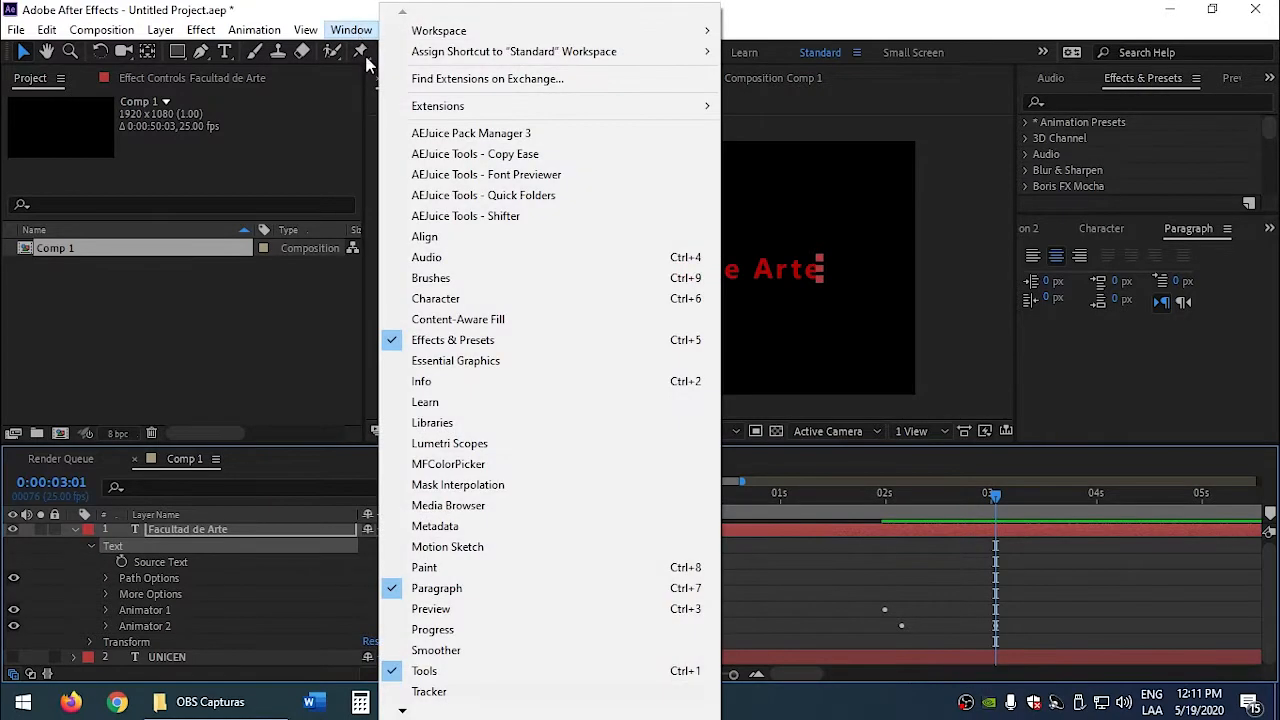
left_click(492, 345)
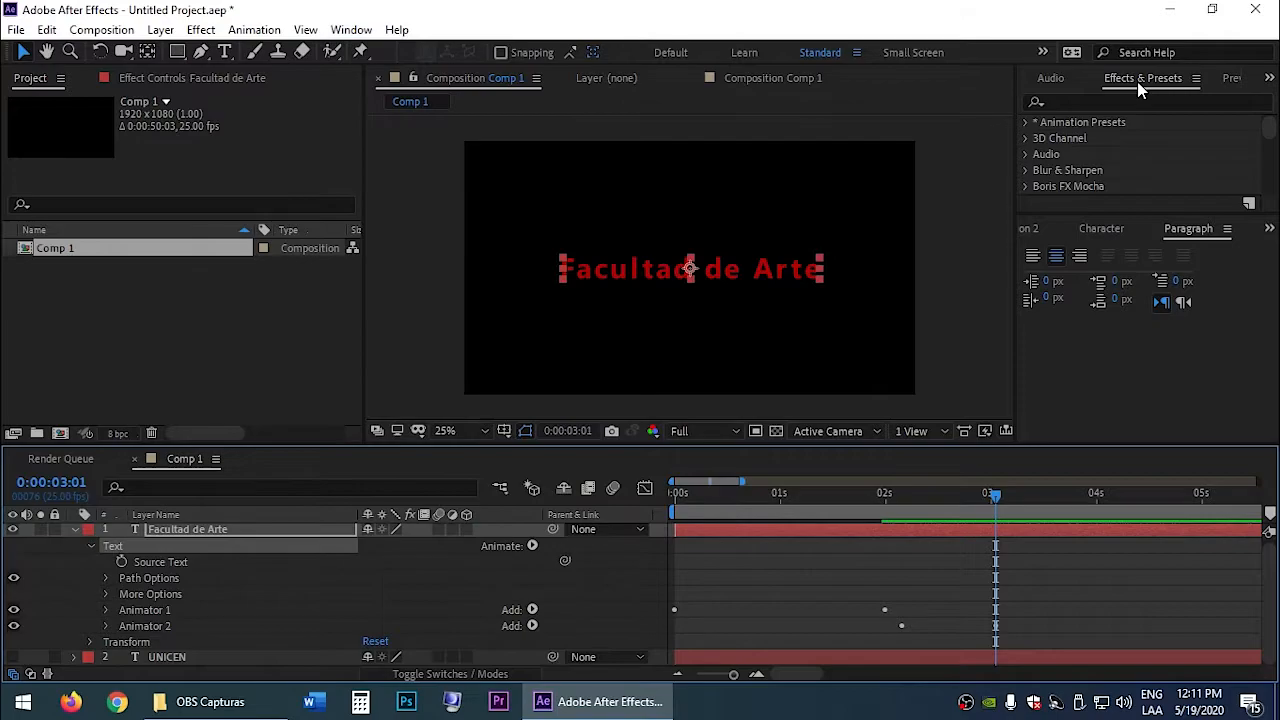
left_click(1198, 79)
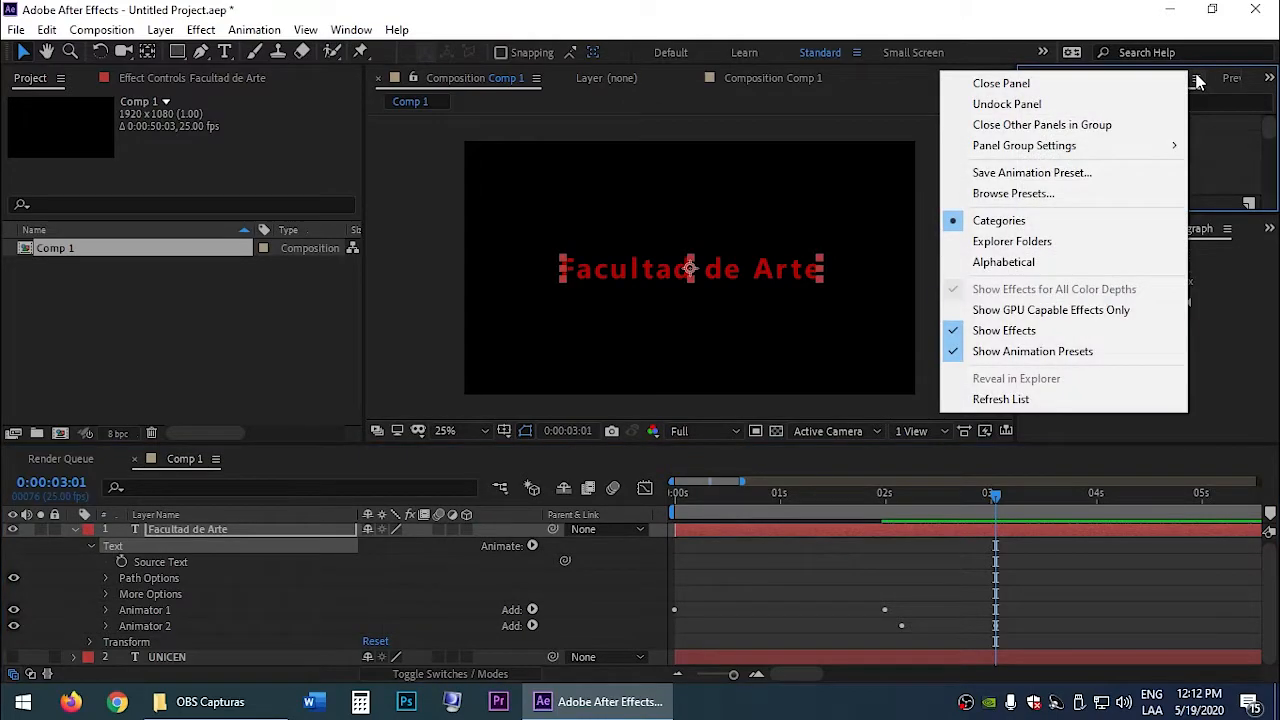
left_click(1058, 185)
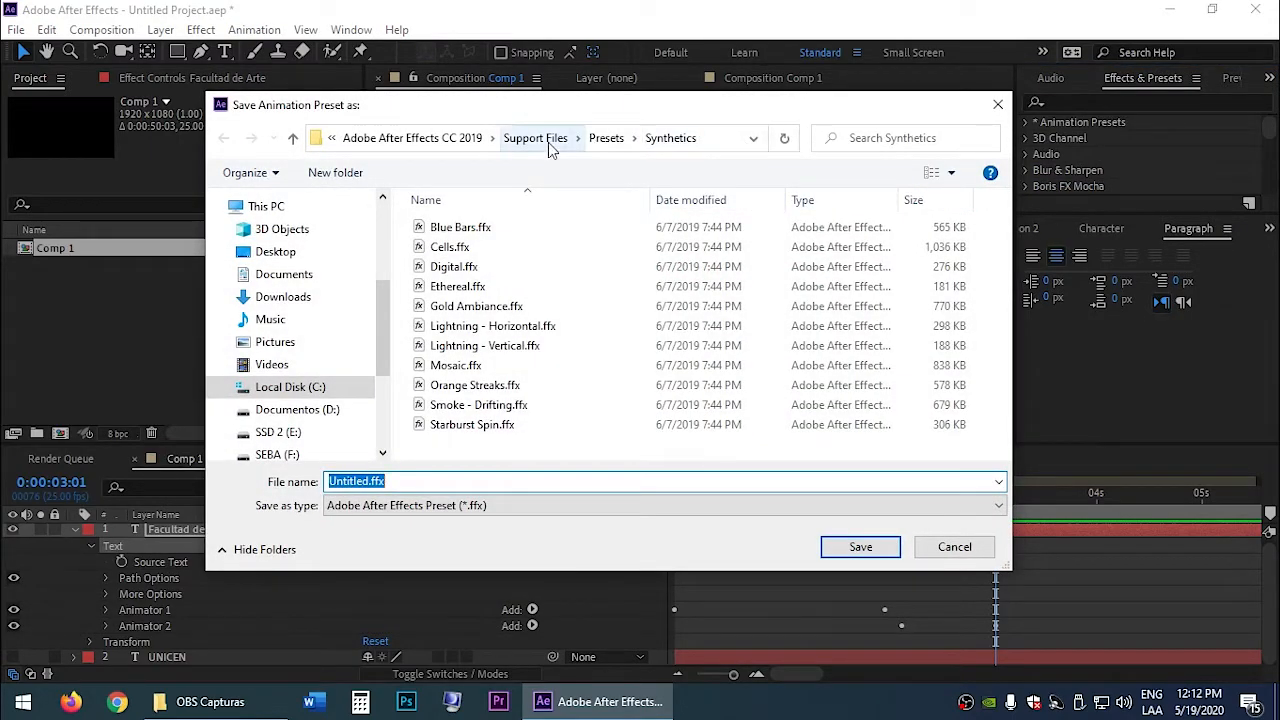
Step: Save the animation preset as Animacion_1_IN in the author's own folder inside Presets > Text
left_click(605, 140)
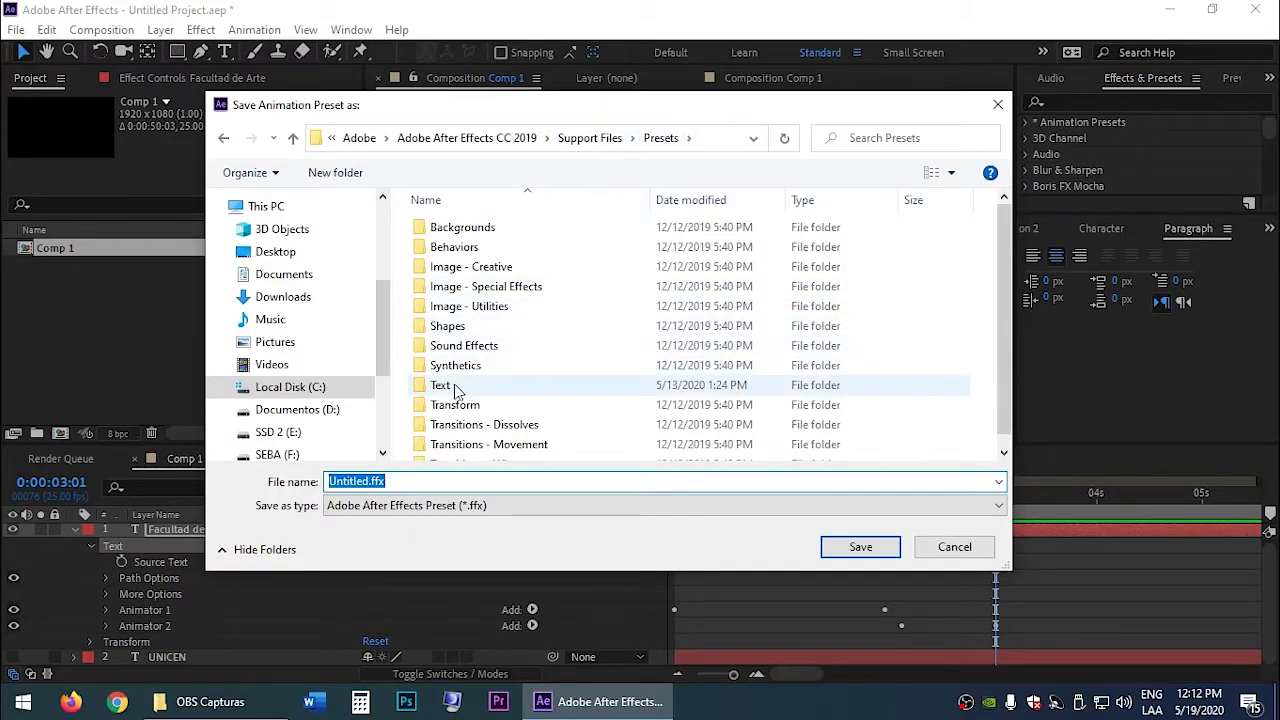
double_click(455, 390)
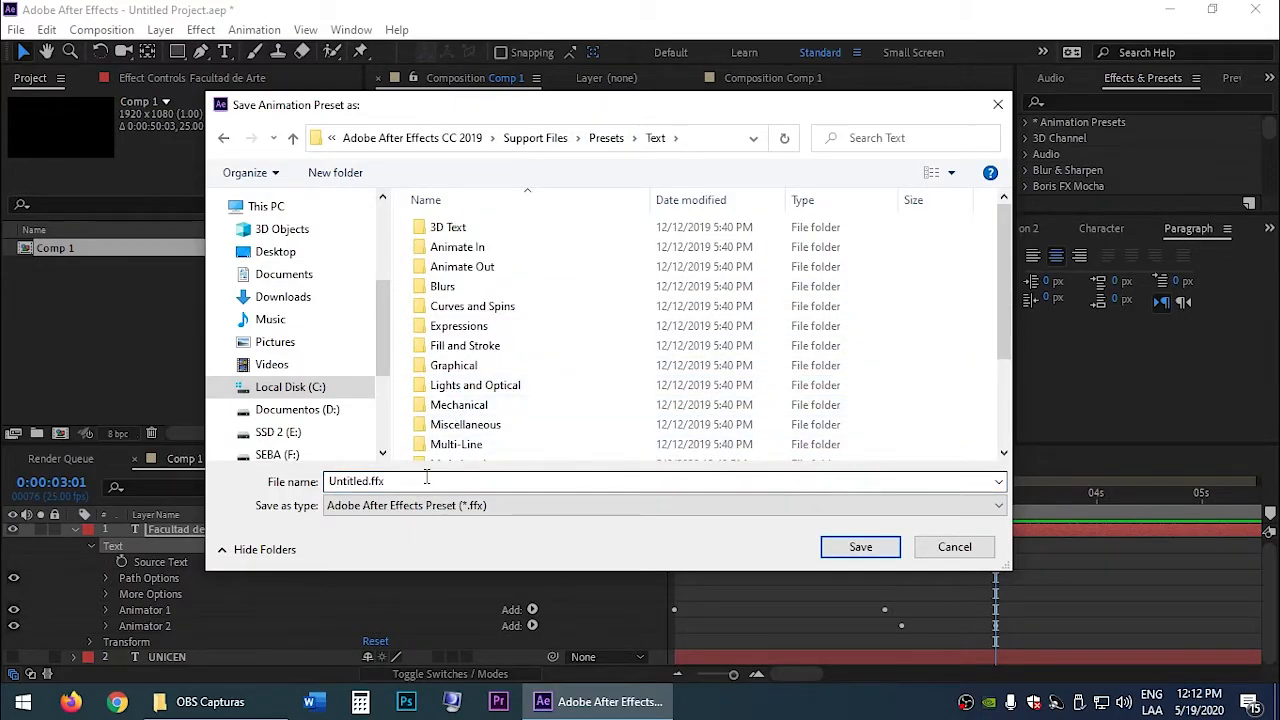
scroll(463, 418, "down", 2)
scroll(445, 432, "down", 1)
left_click(443, 432)
double_click(443, 432)
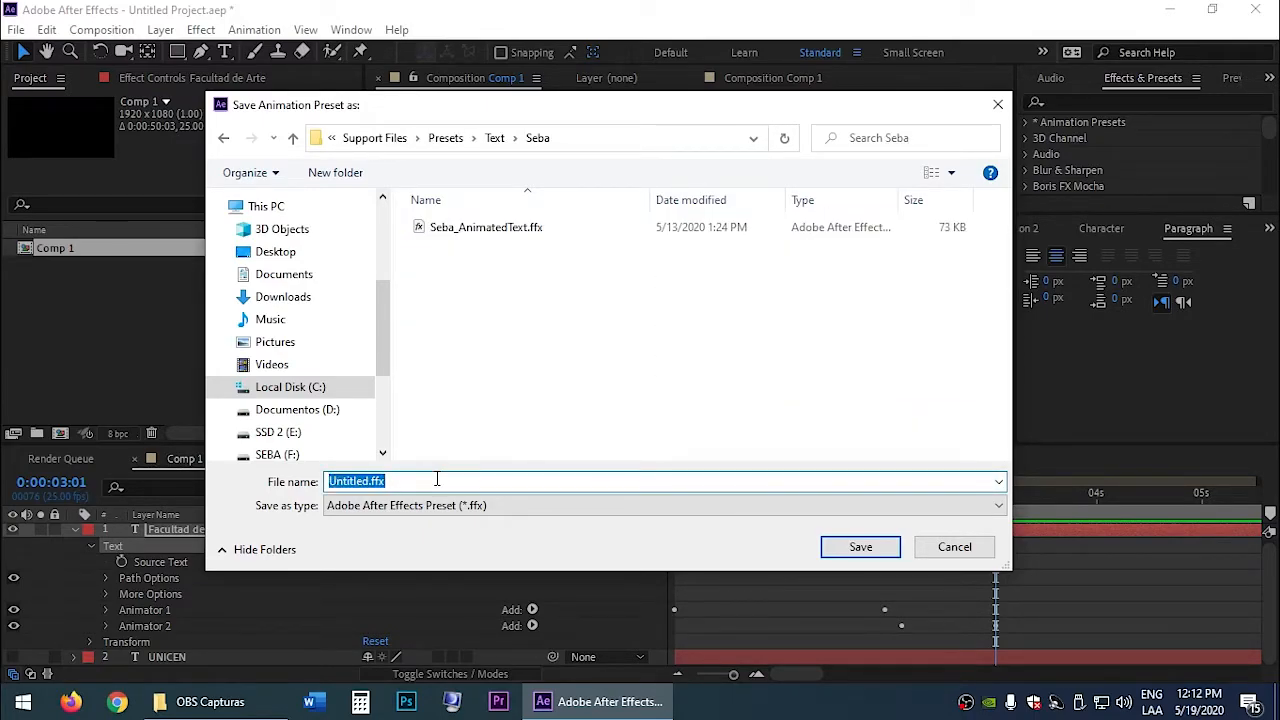
type("Animacion_1_IN")
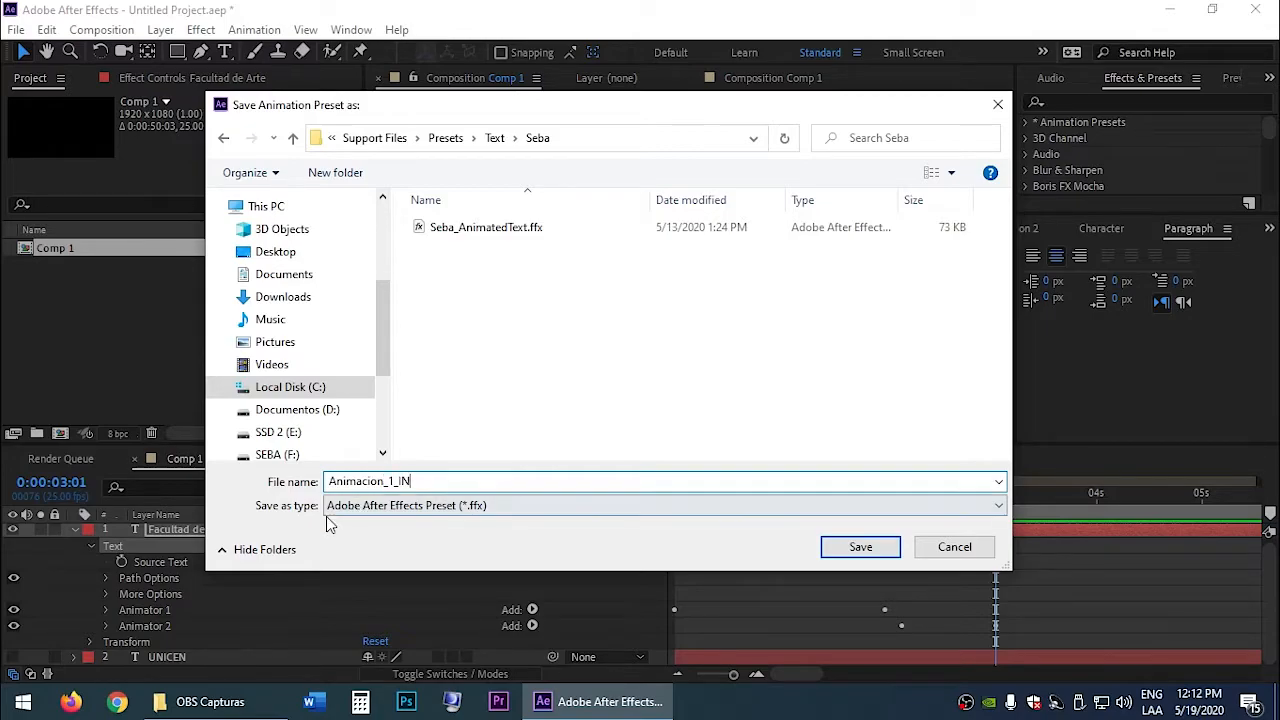
left_click(861, 551)
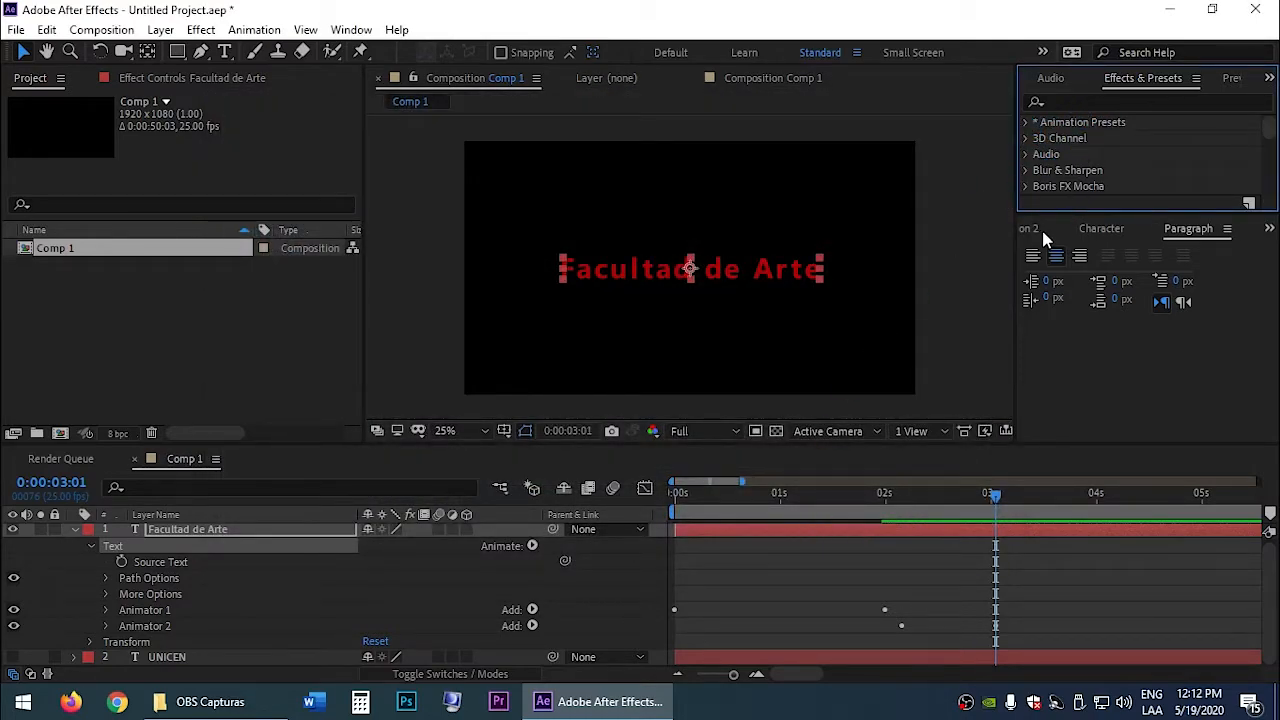
Step: Make the UNICEN layer visible alongside Facultad de Arte and move the current time to 0:00:00:11
left_click(74, 530)
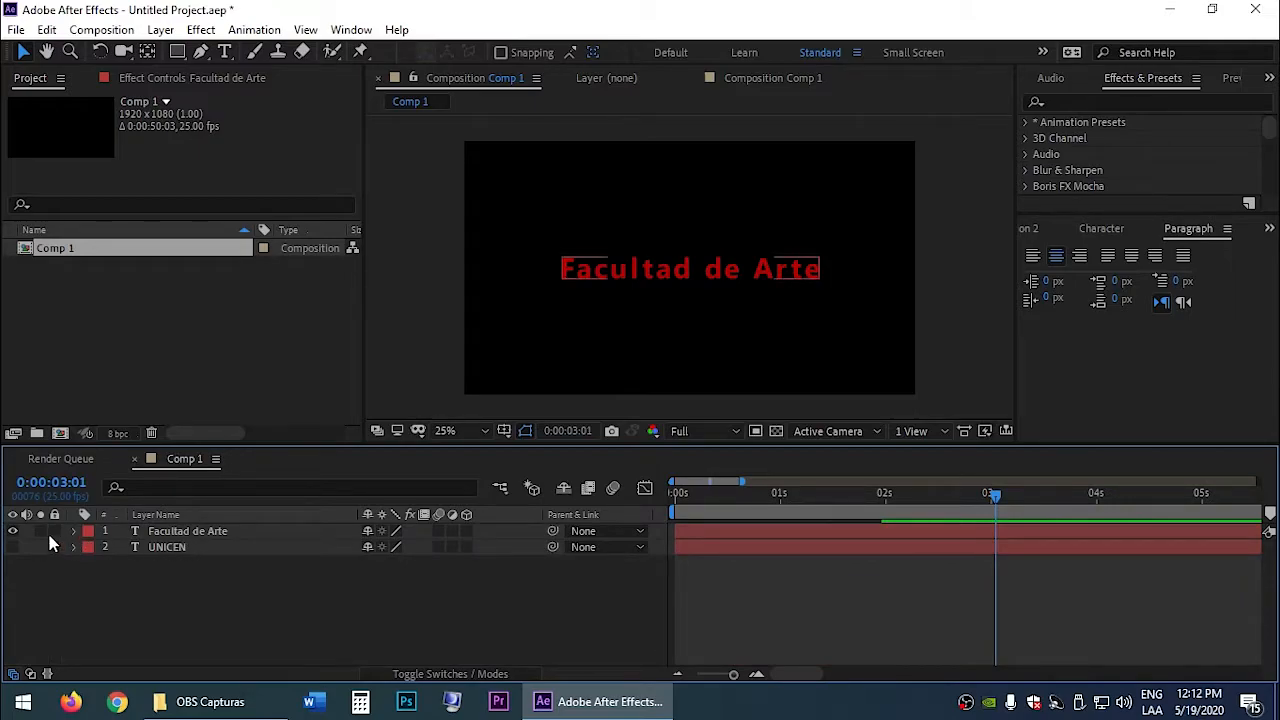
left_click(13, 531)
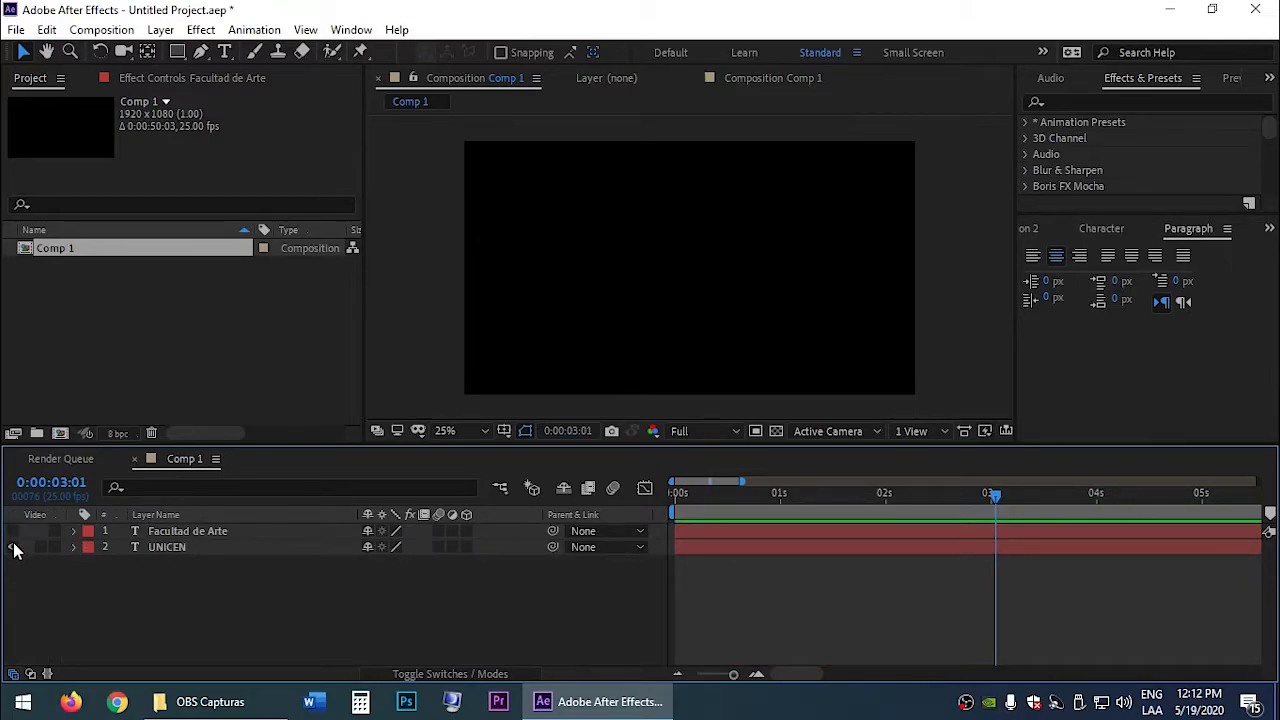
left_click(13, 547)
left_click_drag(788, 507, 721, 518)
left_click(13, 531)
Step: Apply the Animacion_1_IN preset from the author's own folder under Animation Presets > Text to the UNICEN layer at 0:00:00:11
left_click(171, 545)
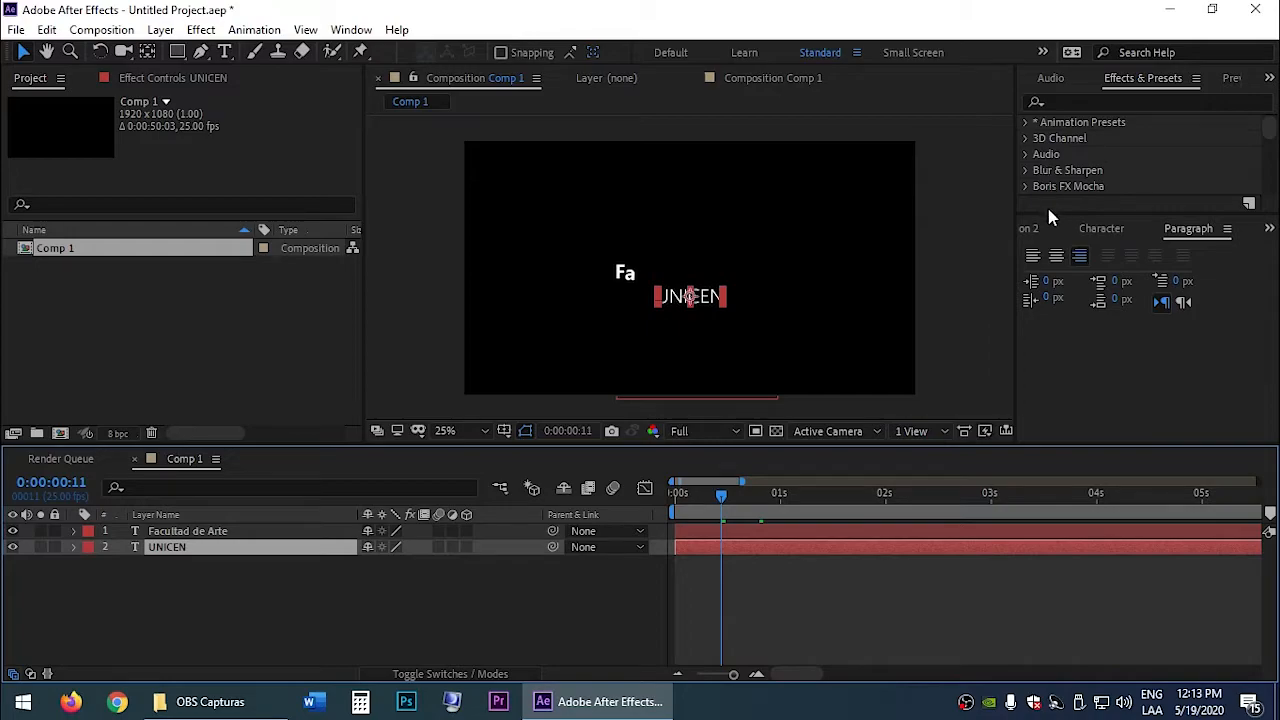
left_click_drag(1048, 213, 1048, 381)
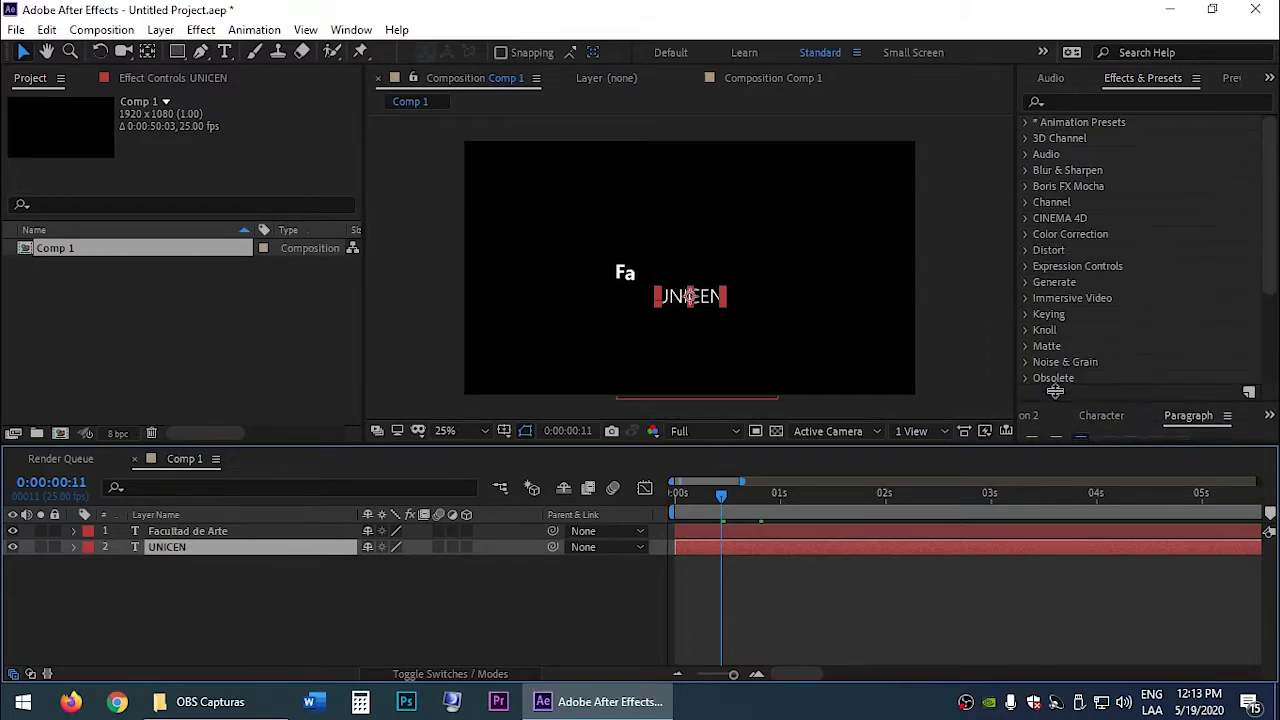
left_click(1024, 124)
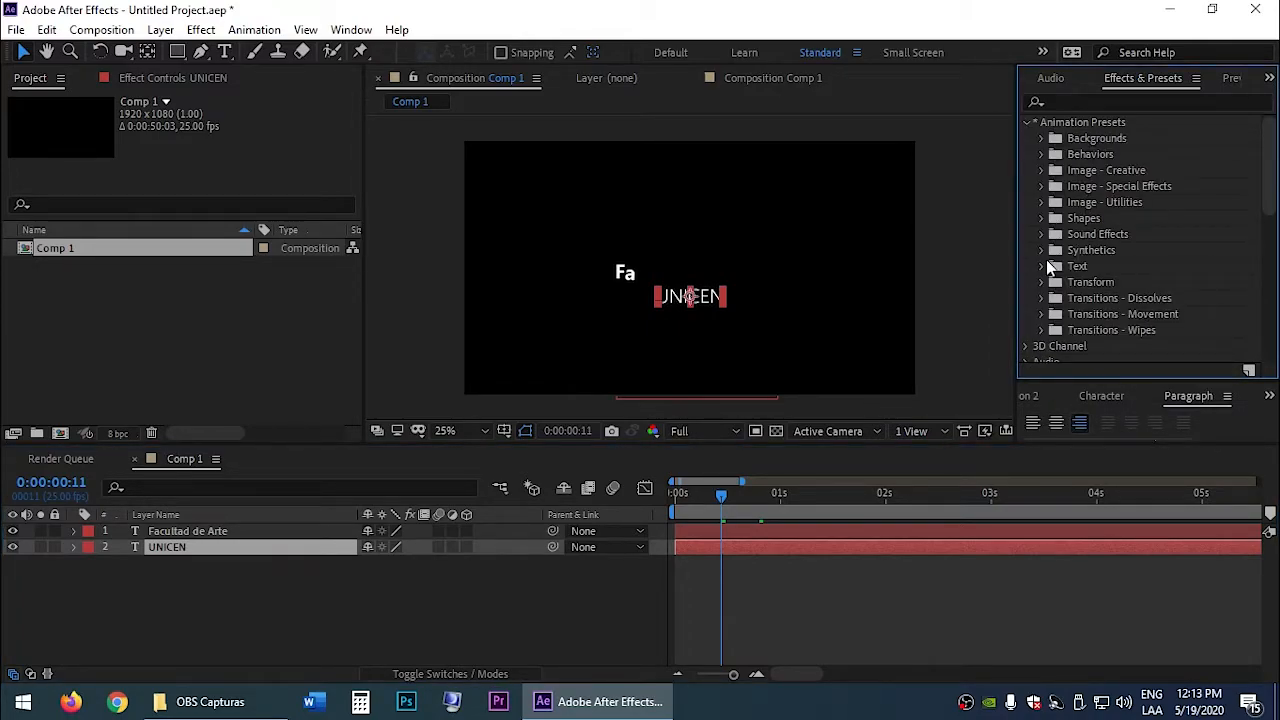
left_click(1041, 266)
scroll(1047, 257, "down", 3)
left_click(1059, 310)
scroll(1061, 316, "down", 2)
left_click(1113, 283)
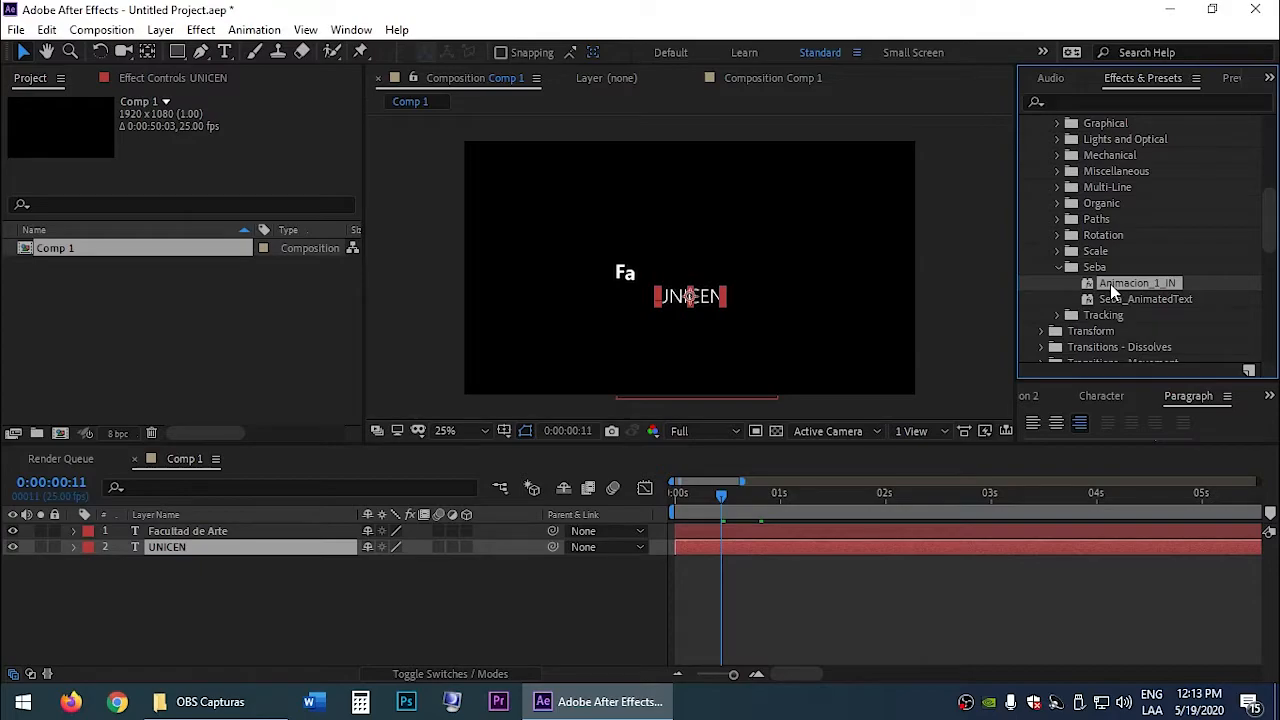
left_click_drag(1110, 284, 167, 557)
double_click(1128, 288)
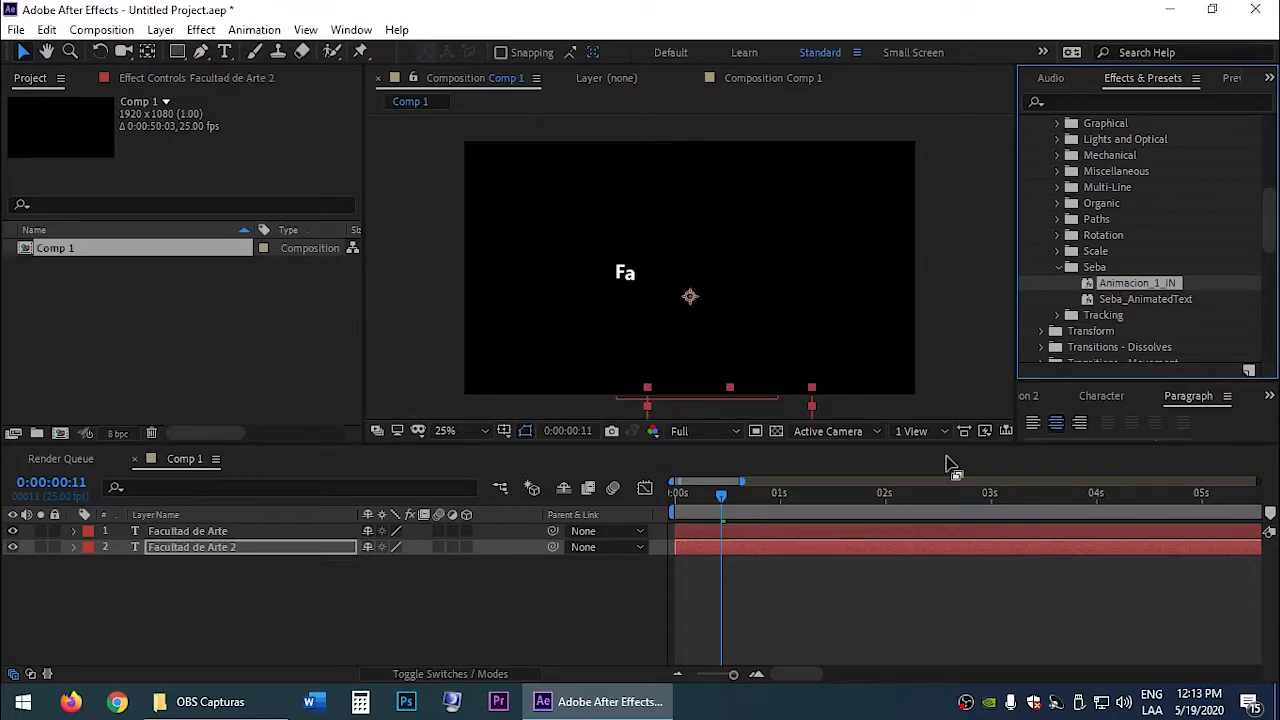
Step: Reveal the keyframes of both text layers to compare their Range Selector Offset timing, leaving only the second layer's keyframes shown
left_click(734, 546)
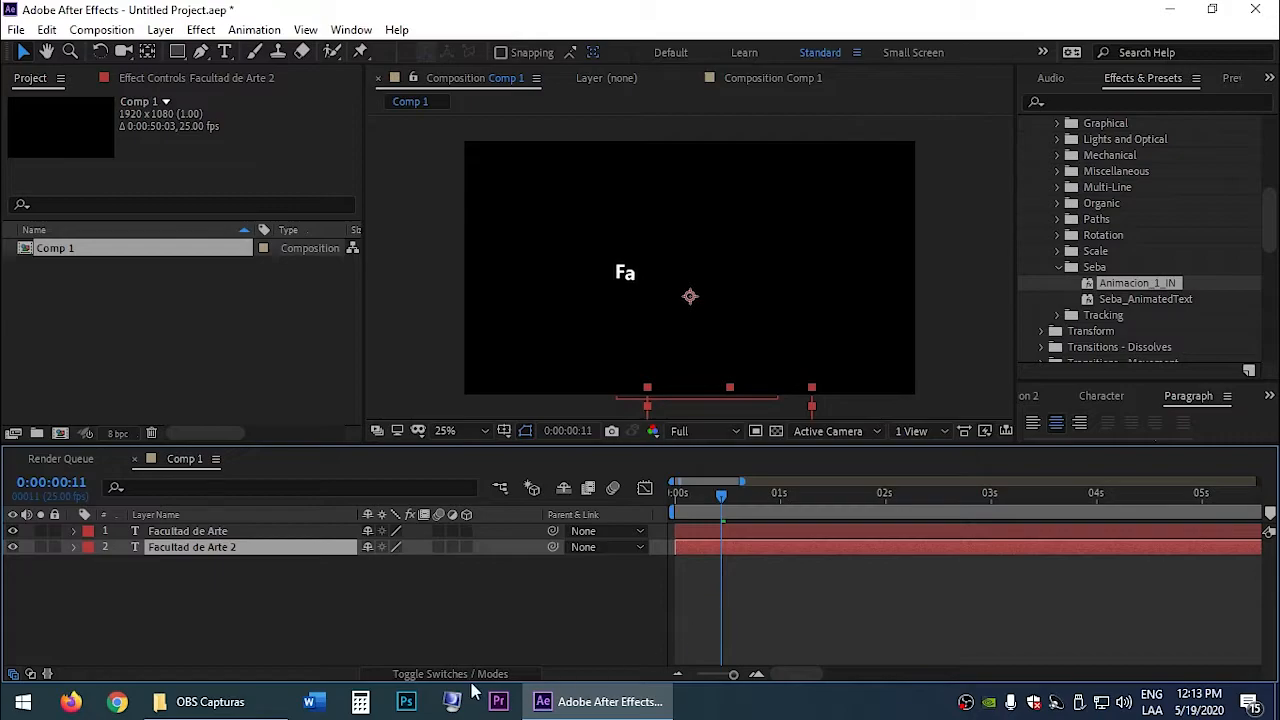
key("u")
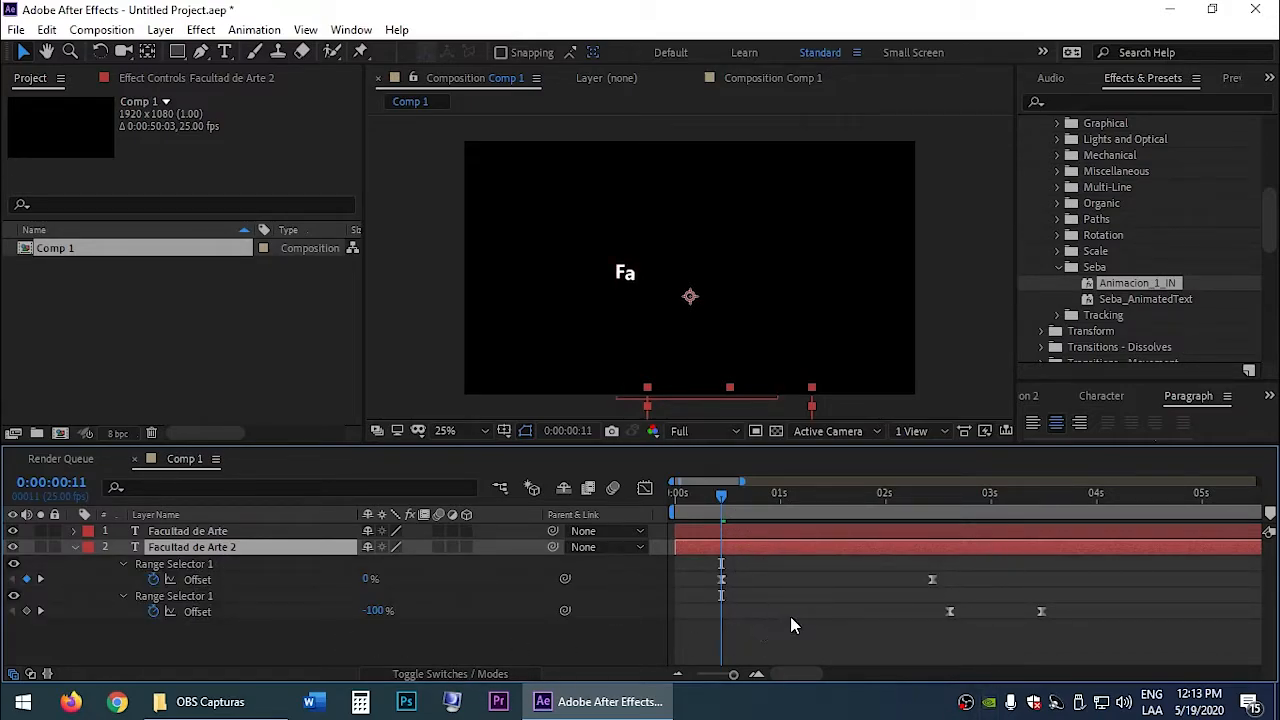
left_click(680, 533)
key("u")
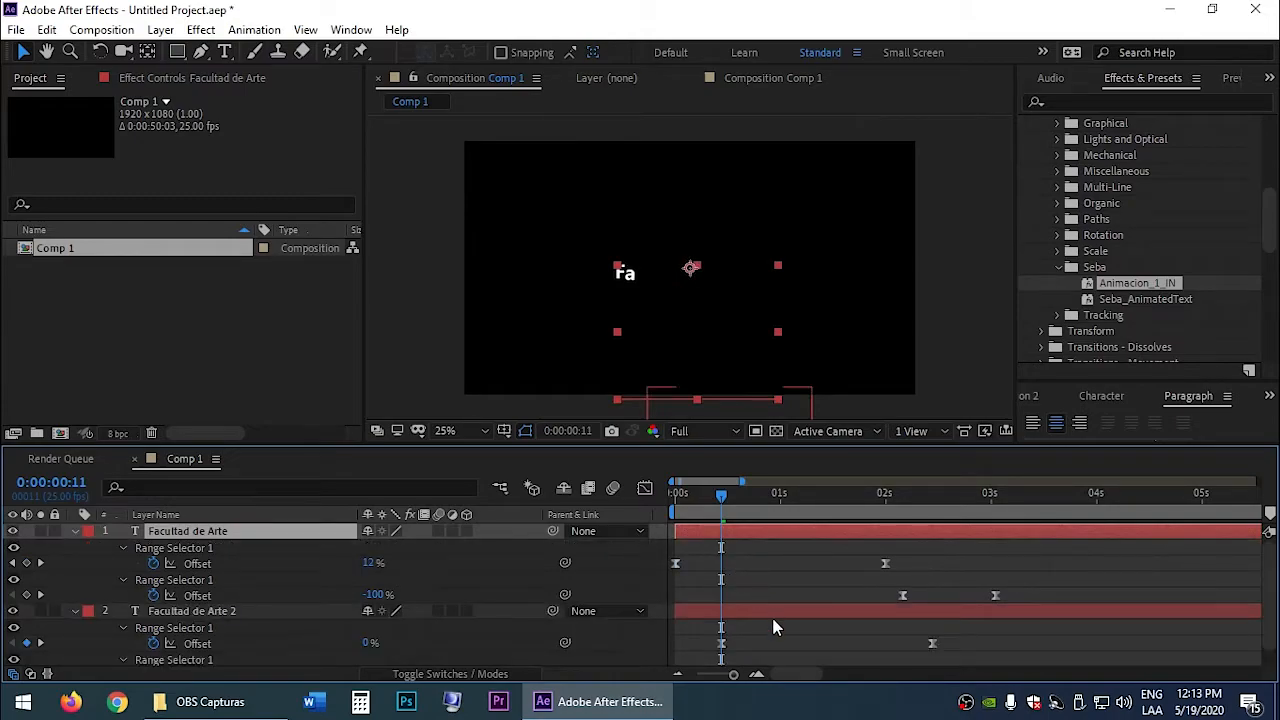
key("u")
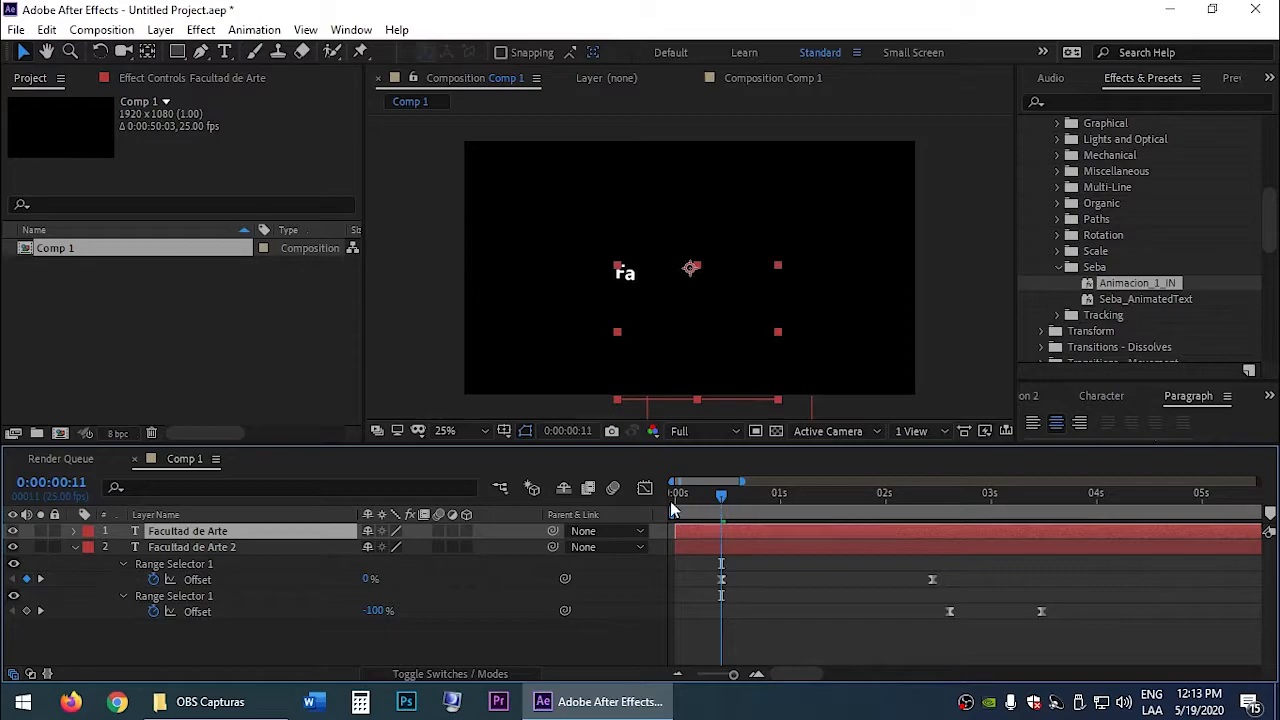
Step: Preview the two animated titles together and scrub through the animation, ending at 0:00:01:01
left_click(814, 625)
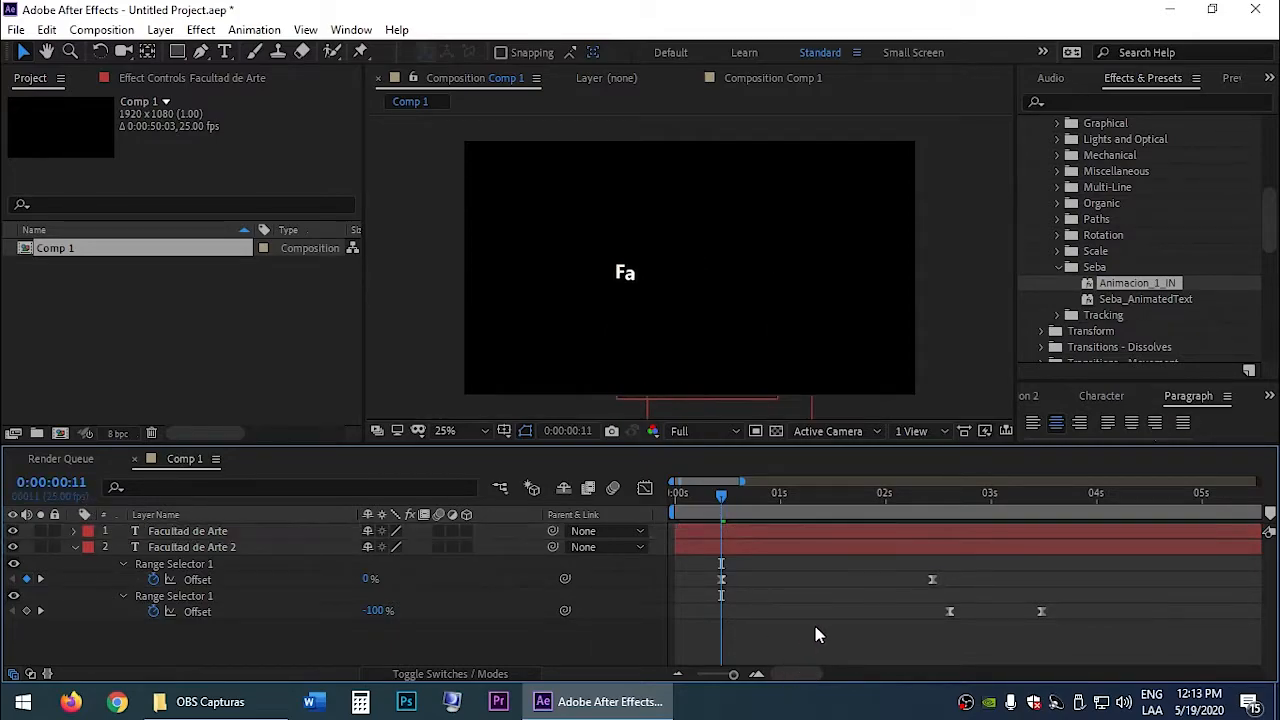
key("space")
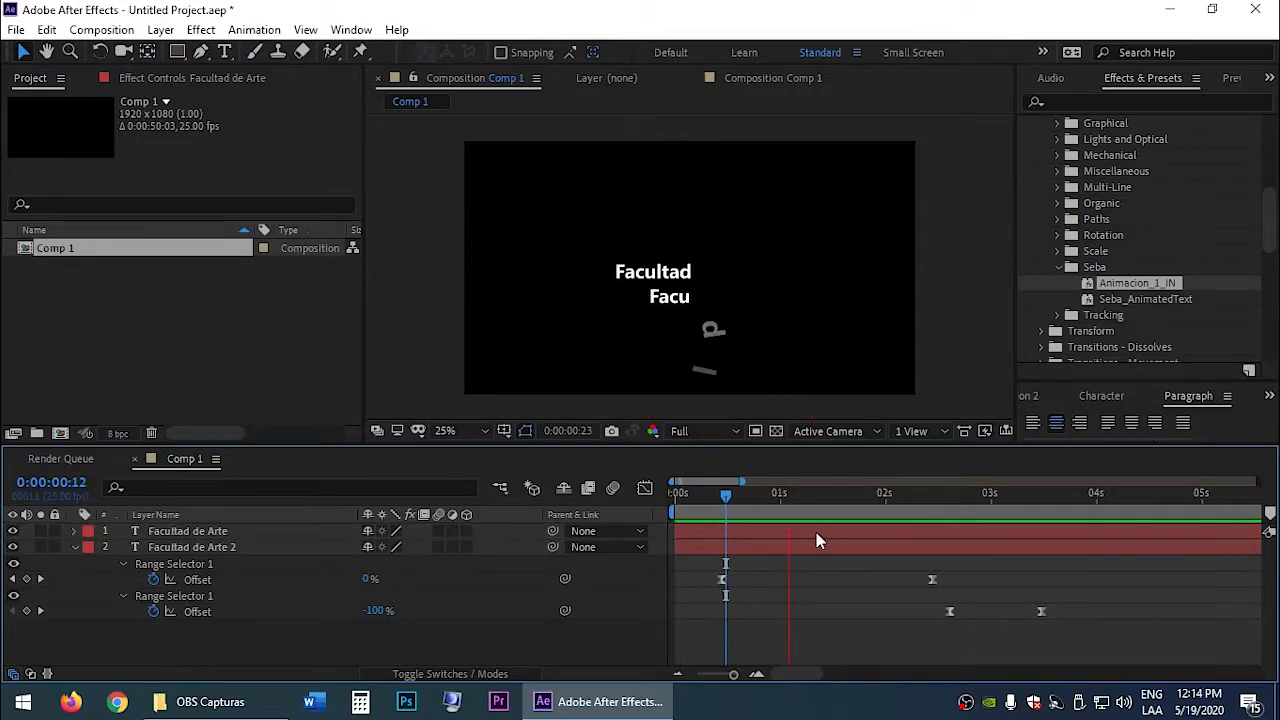
left_click(721, 495)
left_click_drag(721, 497, 843, 510)
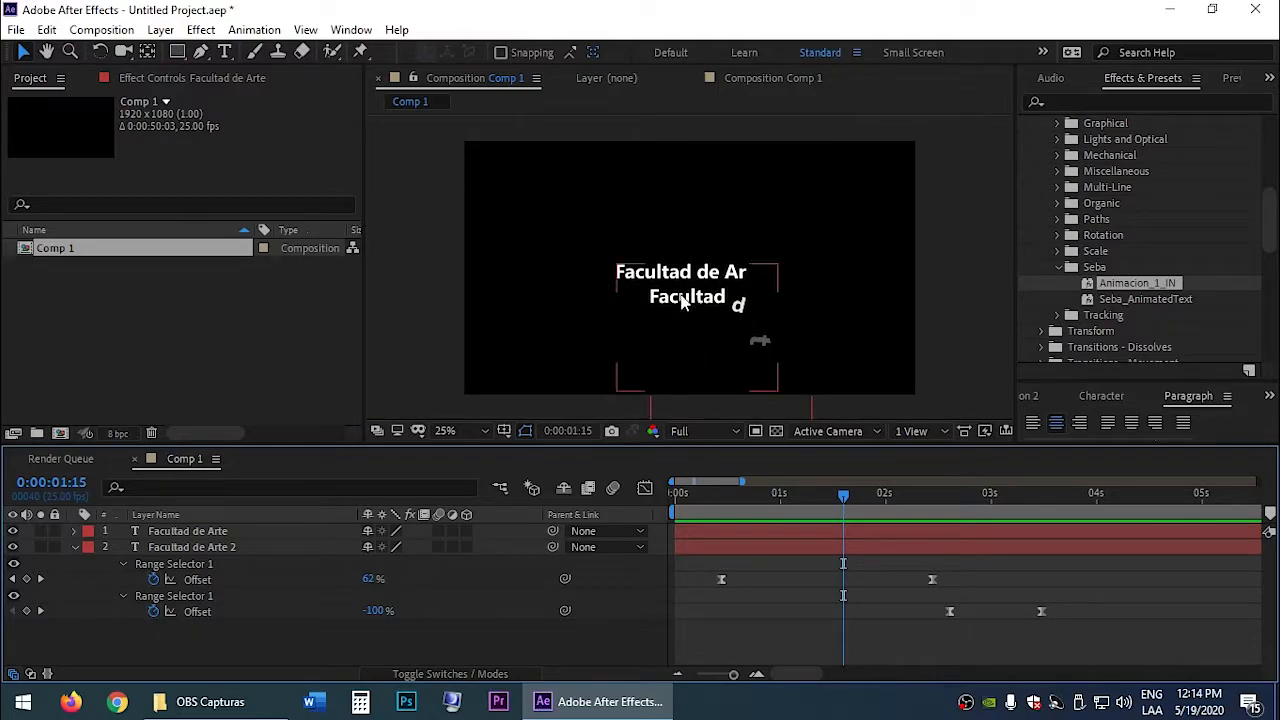
mouse_move(788, 500)
left_mouse_down()
mouse_move(733, 501)
mouse_move(787, 520)
mouse_move(728, 514)
mouse_move(843, 520)
mouse_move(785, 521)
left_mouse_up()
Step: Examine the Facultad de Arte layer's Text group, including Source Text, Path Options, More Options and both animators, as candidate preset contents
left_click(73, 548)
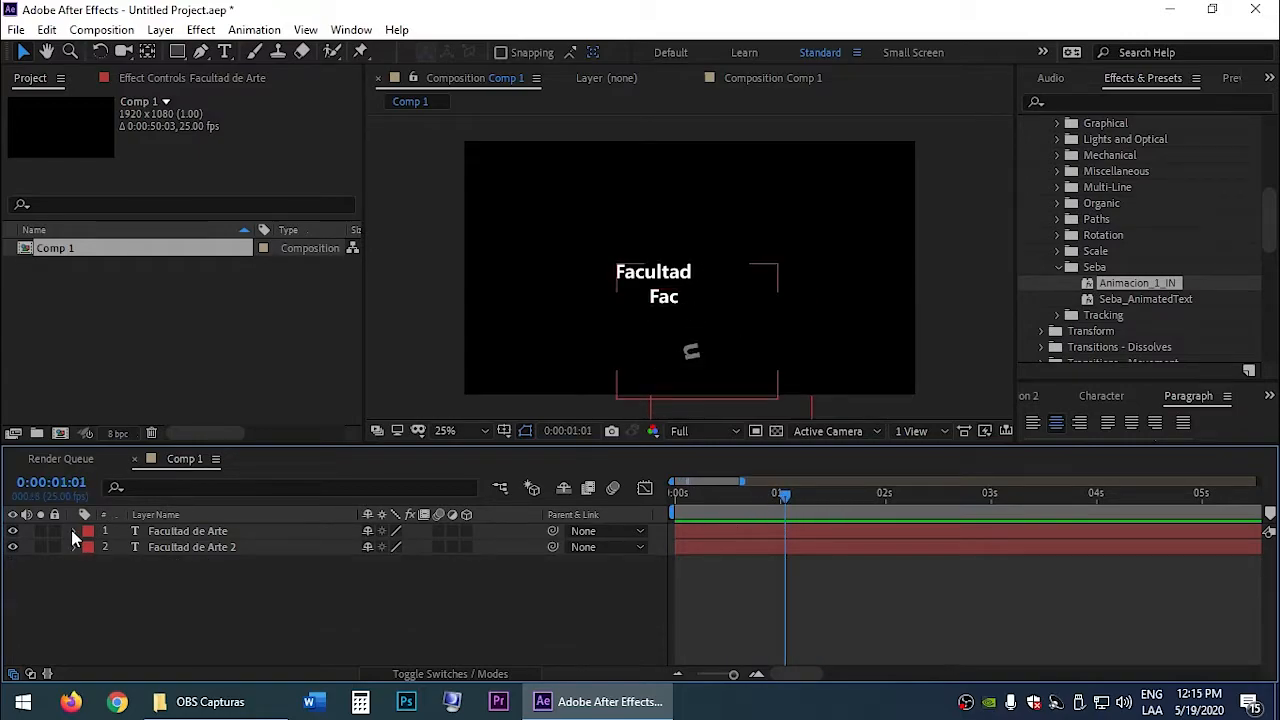
left_click(74, 531)
left_click(91, 548)
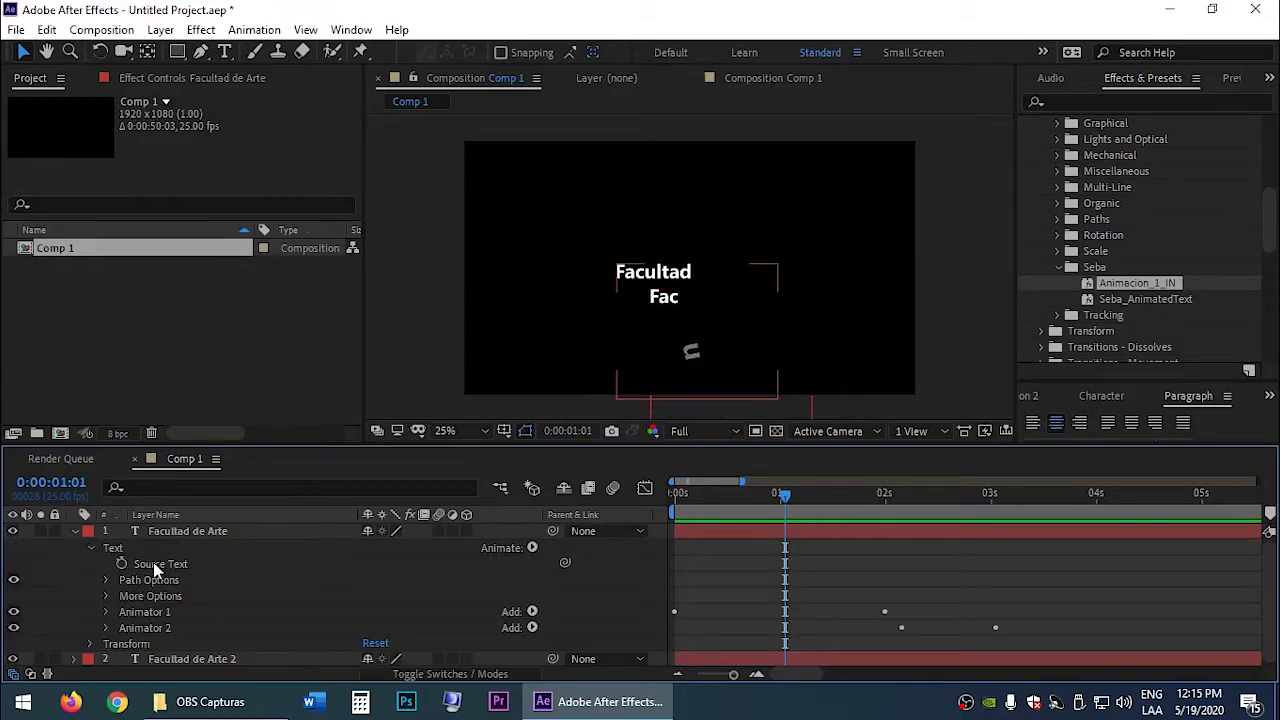
left_click(121, 548)
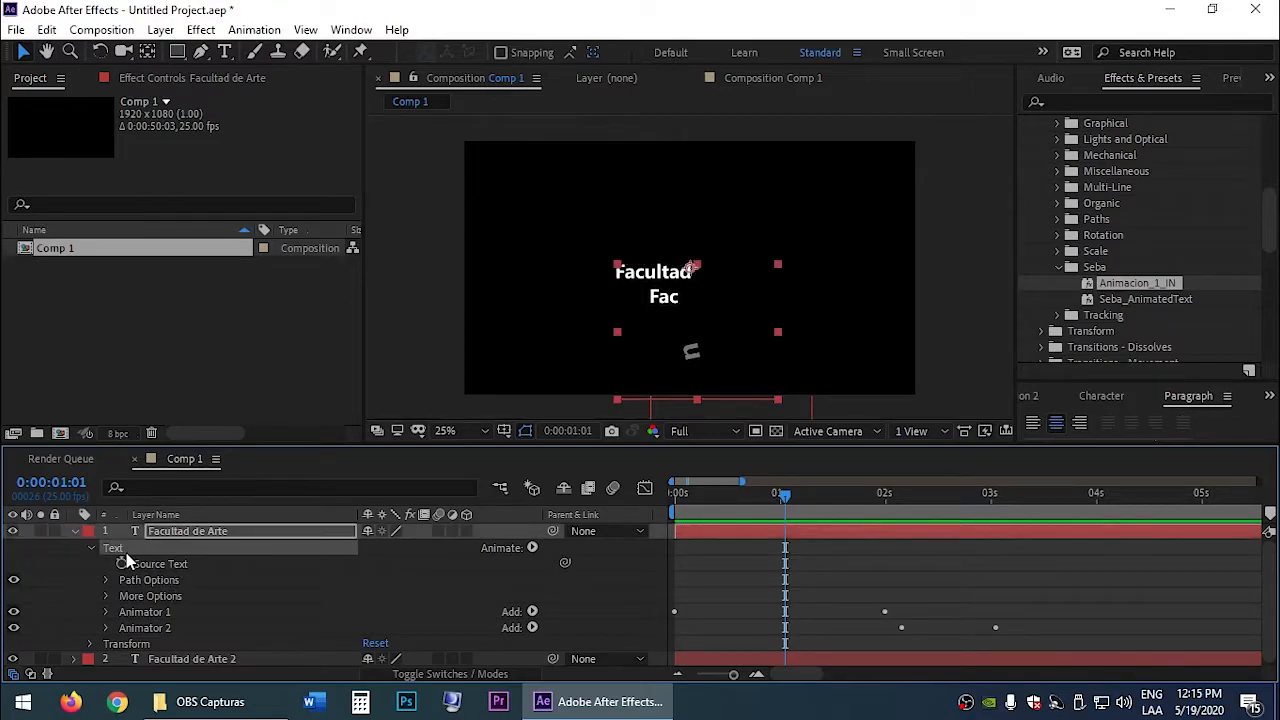
left_click(145, 611)
left_click(145, 627, "shift")
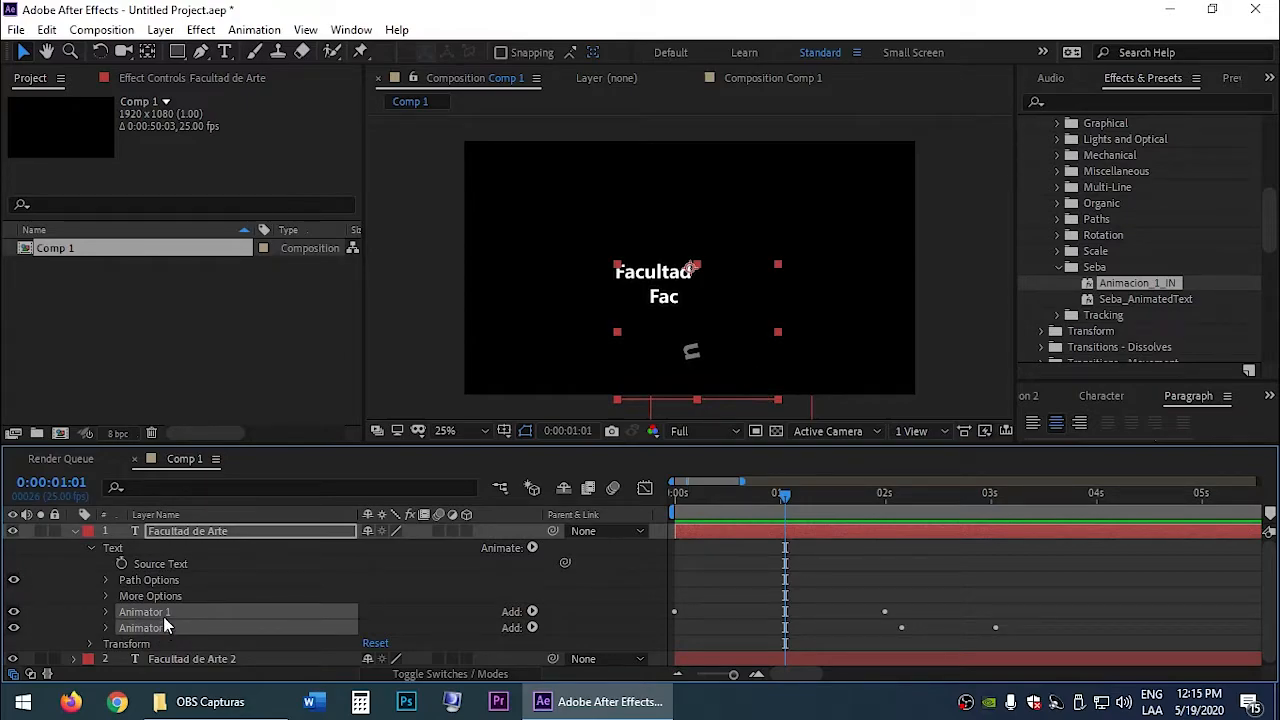
left_click(156, 596, "ctrl")
left_click(156, 581, "ctrl")
left_click(160, 564, "ctrl")
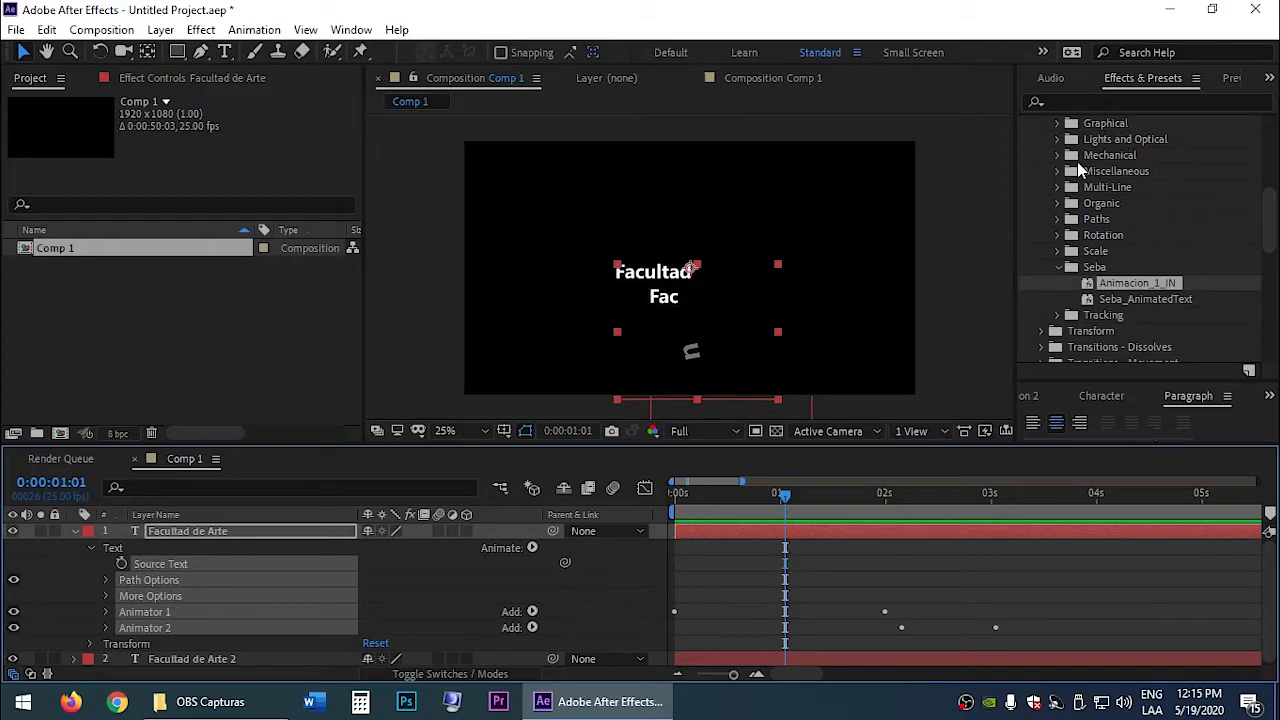
left_click(79, 566)
left_click(134, 548)
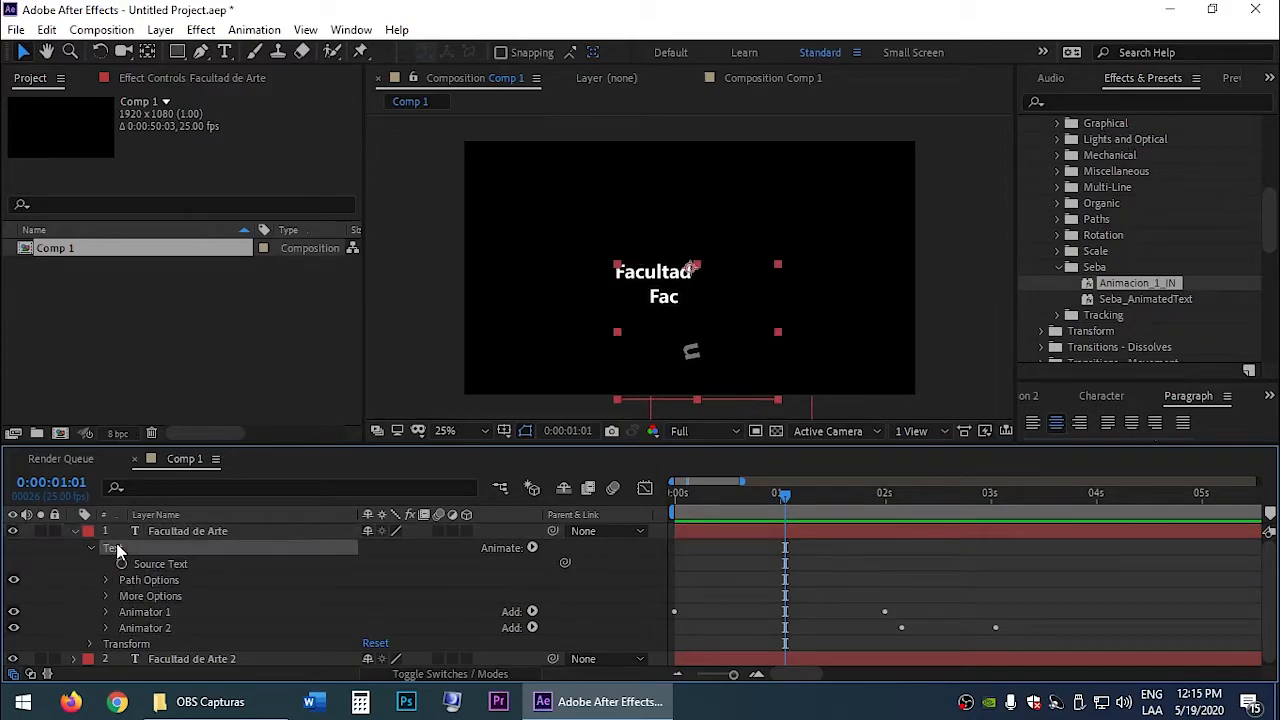
left_click(163, 564)
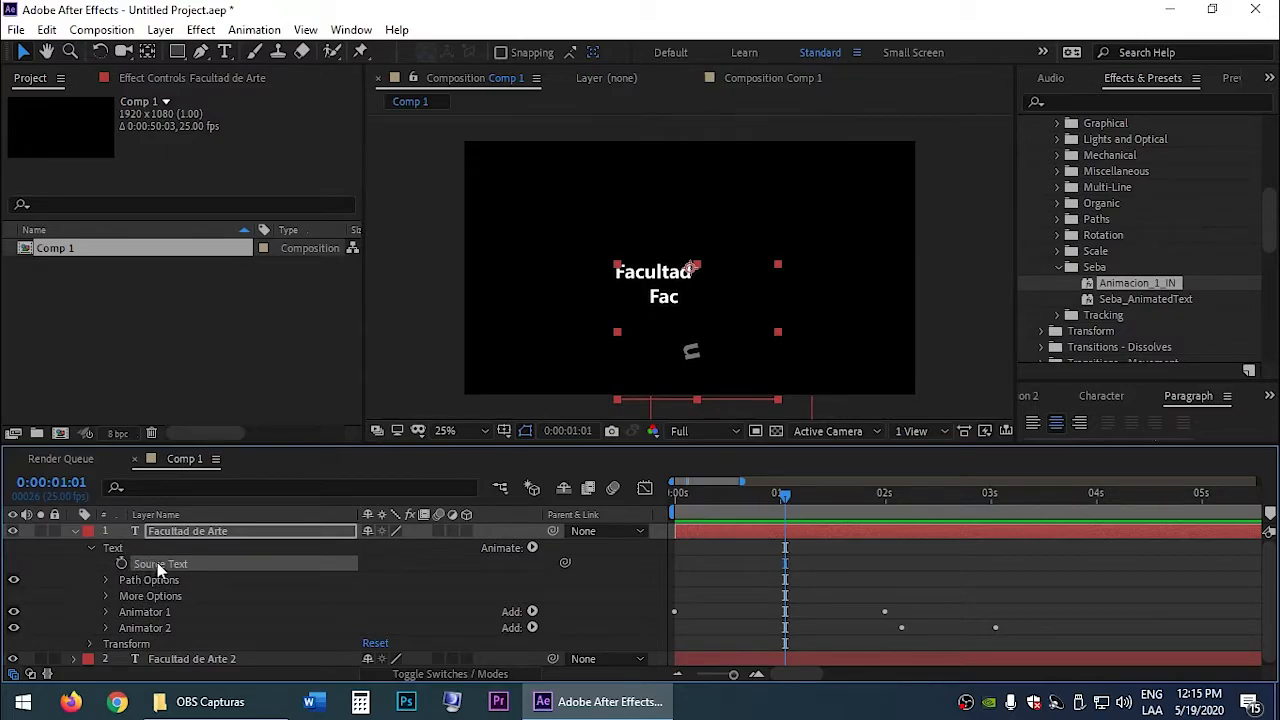
left_click(686, 561)
left_click(76, 533)
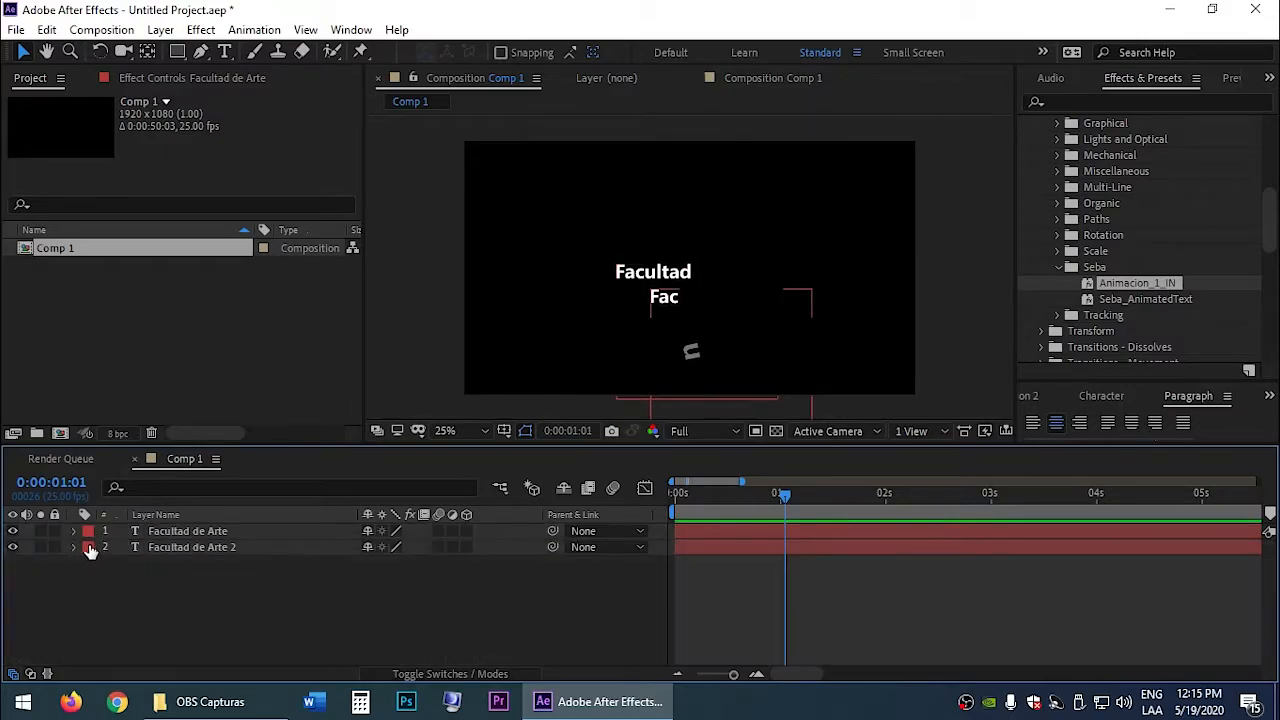
Step: Select only Animator 1 and Animator 2 of the Facultad de Arte layer and start saving them as an animation preset
left_click(74, 533)
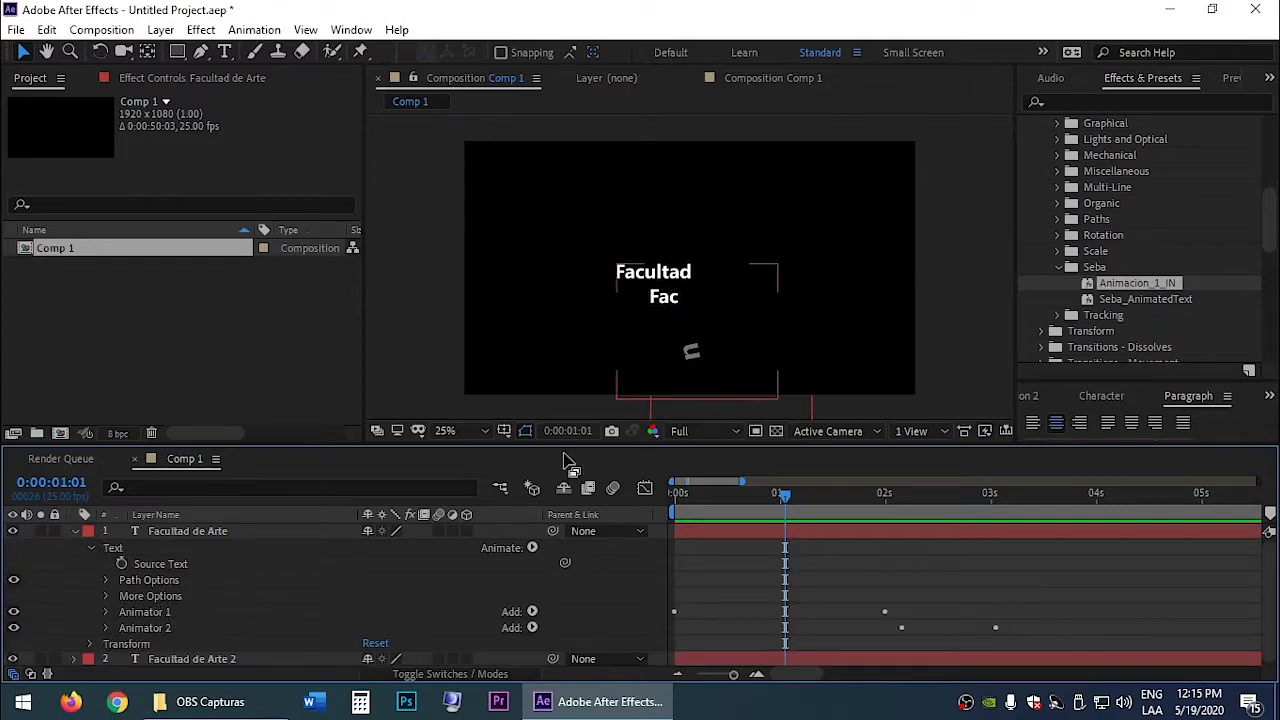
left_click(1120, 286)
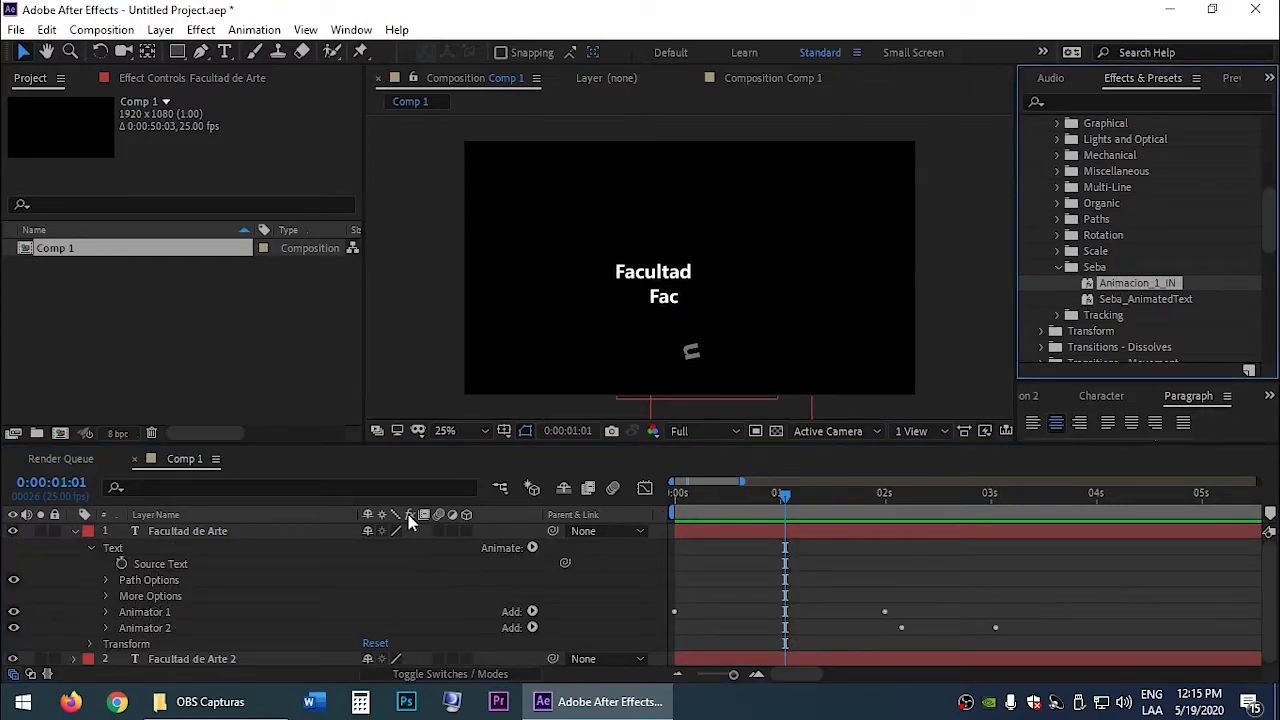
left_click(162, 614)
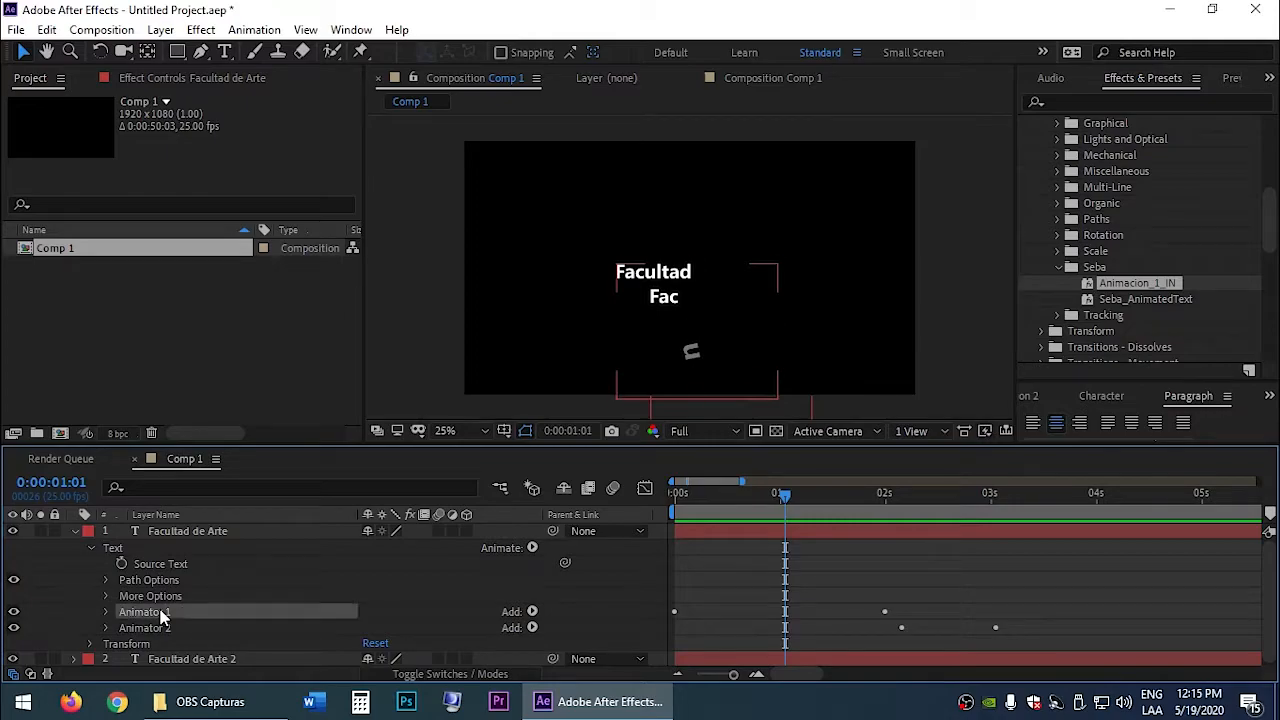
left_click(160, 628, "ctrl")
left_click(1196, 80)
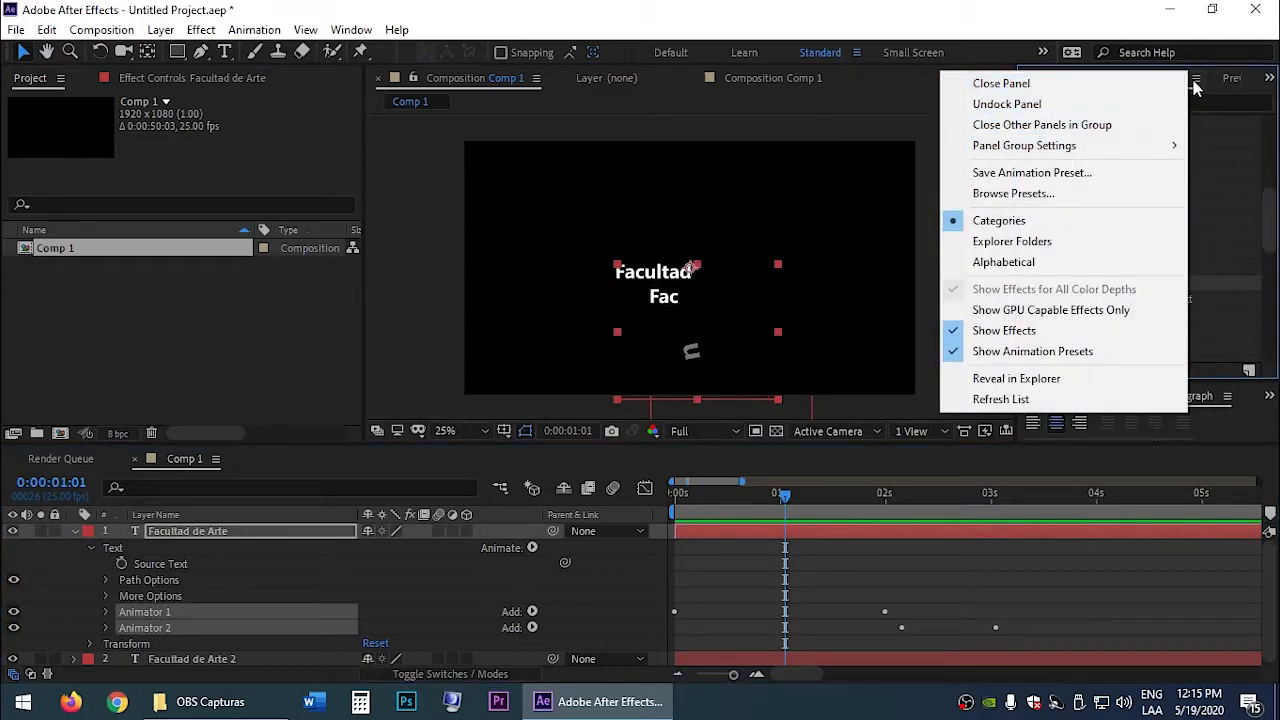
left_click(1019, 180)
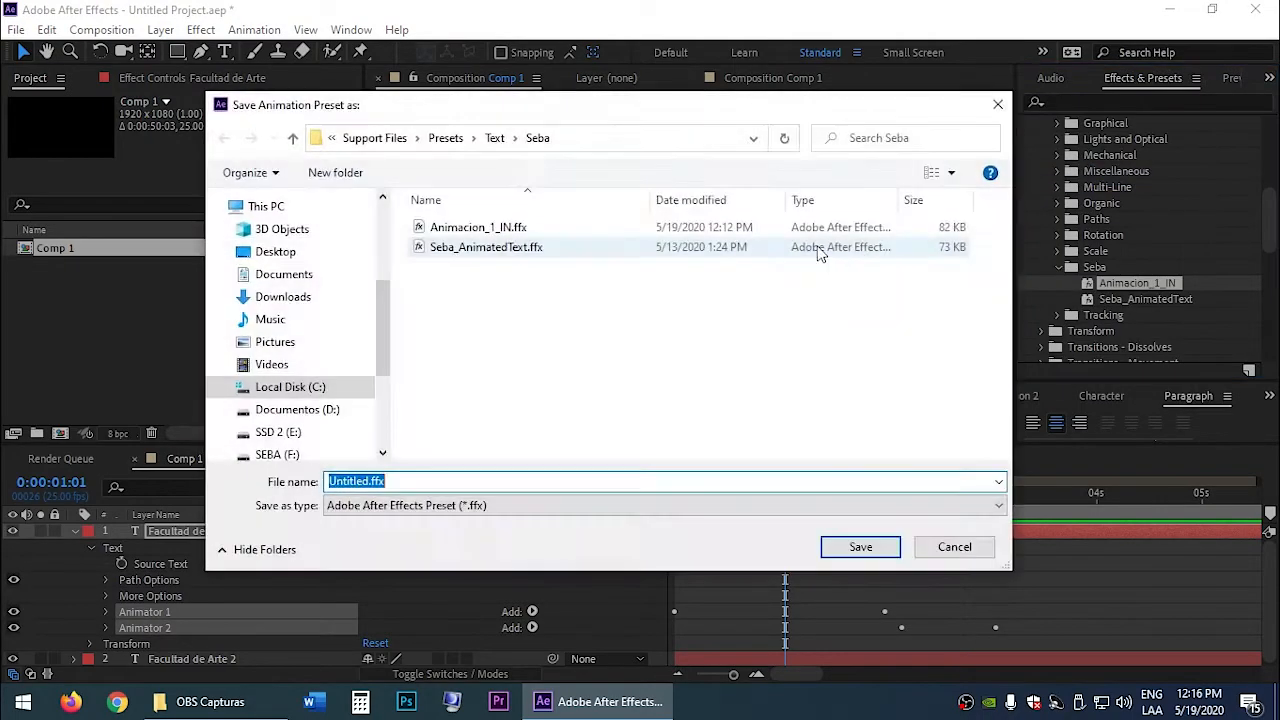
Step: Delete the existing Animacion_1_IN.ffx file and save the new preset under the same name
left_click(440, 232)
key("Delete")
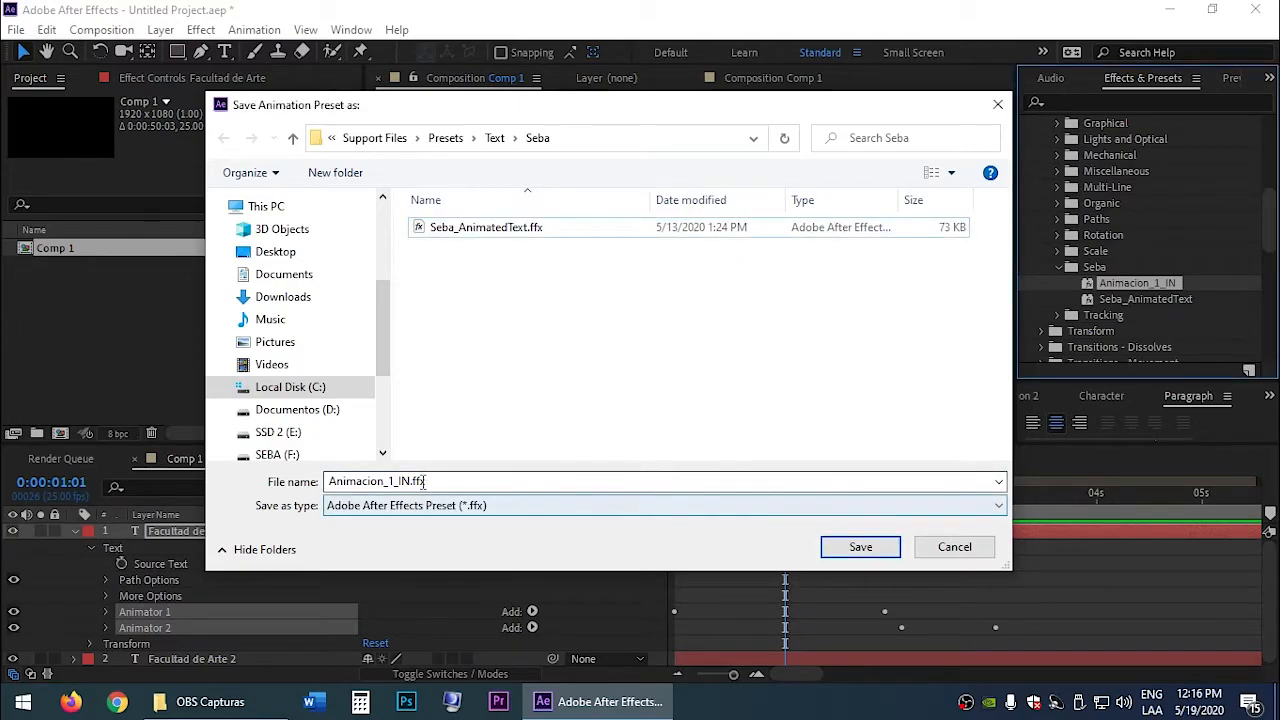
left_click(843, 548)
left_click(685, 352)
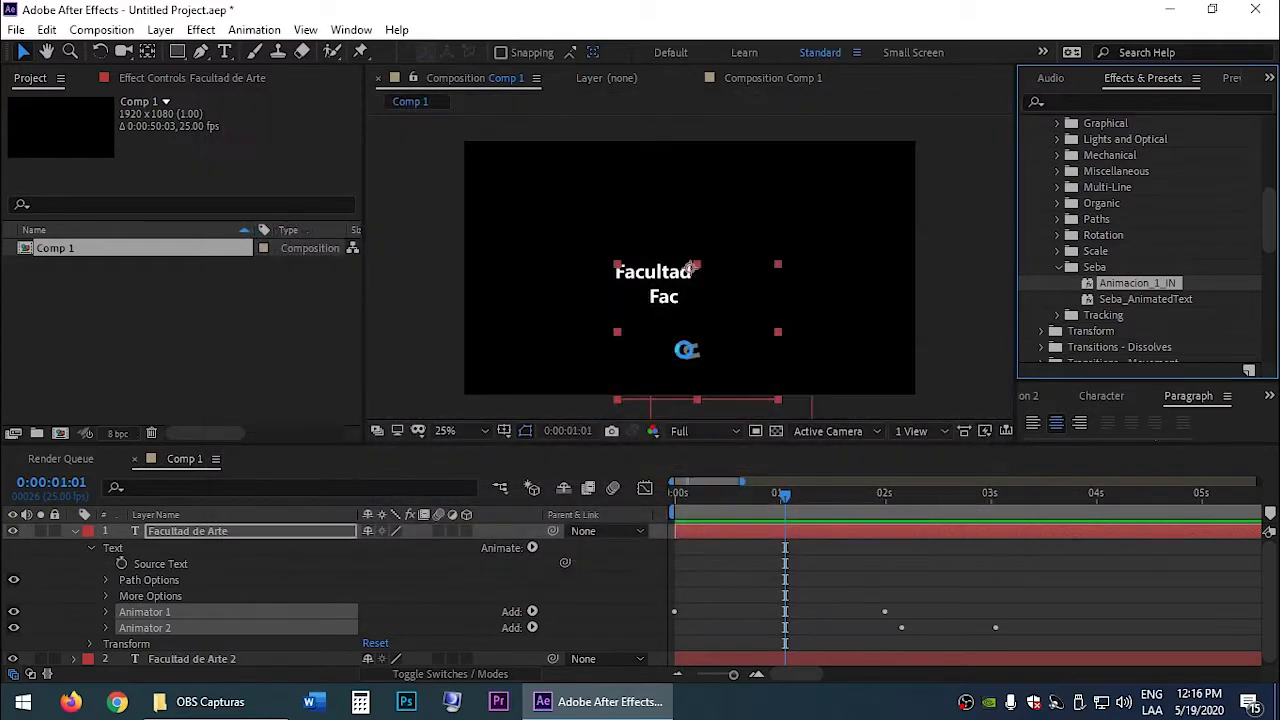
Step: Delete the Facultad de Arte 2 layer and collapse the properties of the remaining Facultad de Arte layer
left_click(196, 658)
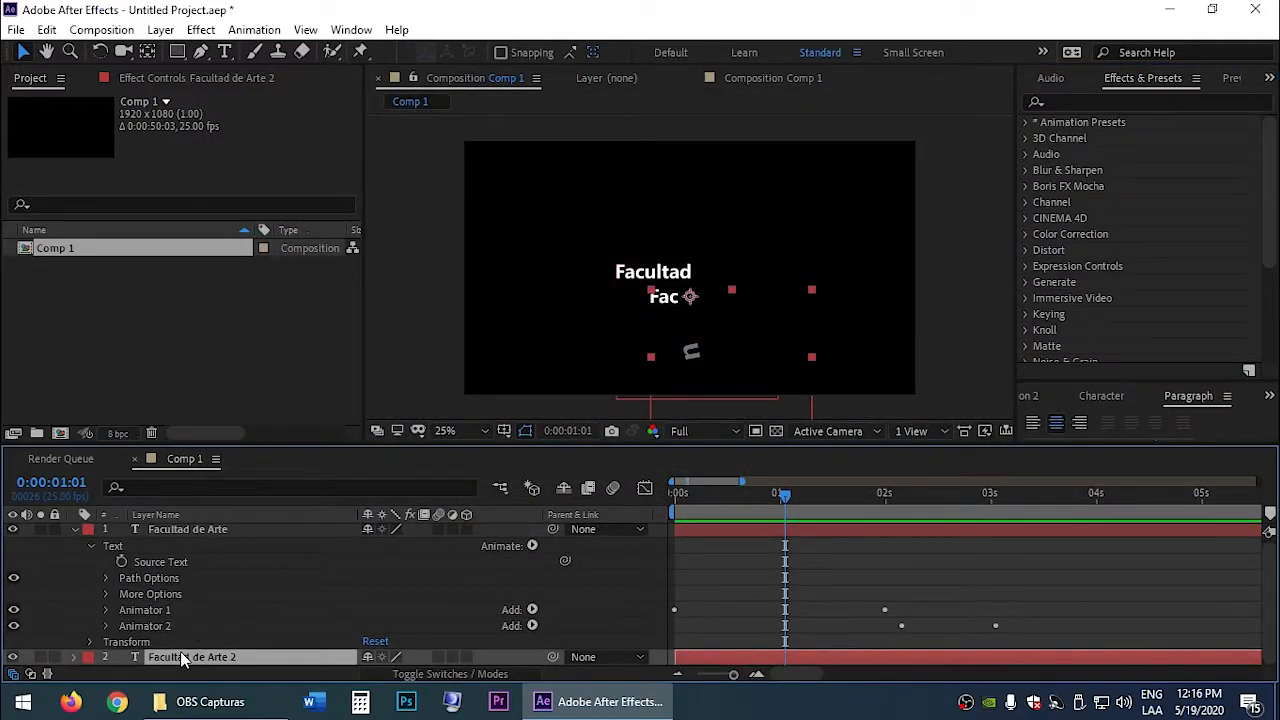
key("Delete")
left_click(76, 531)
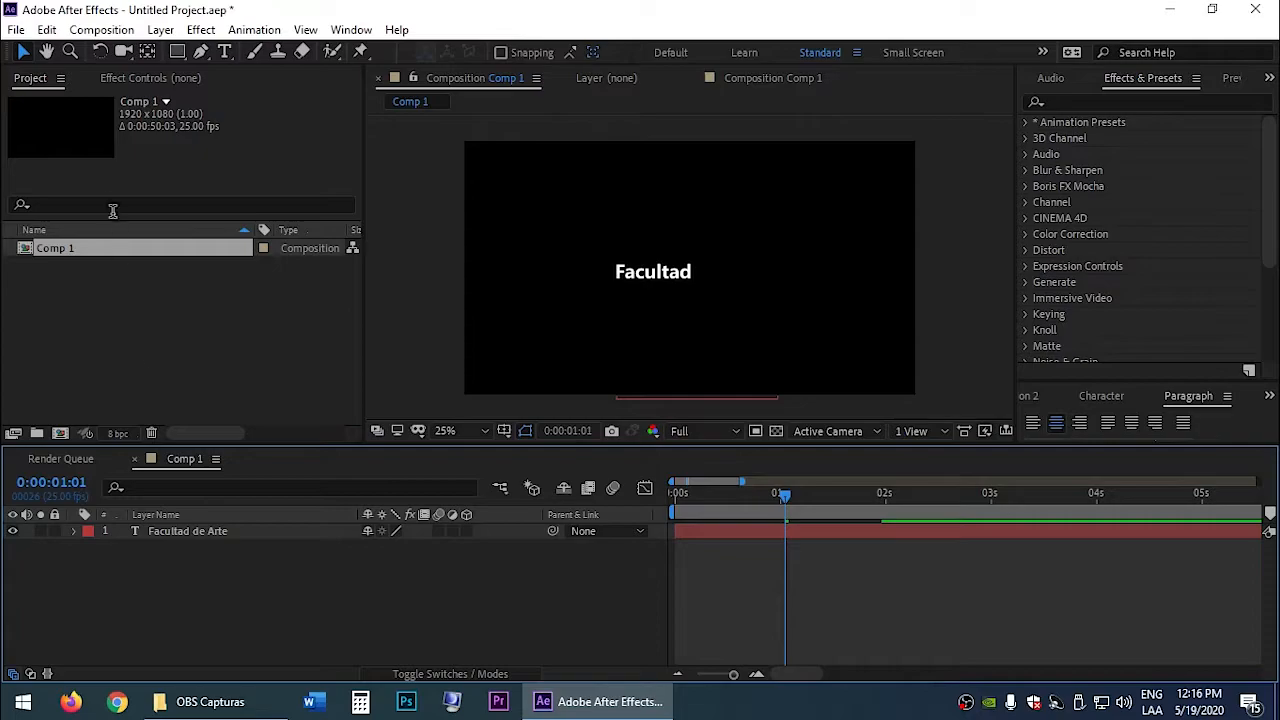
Step: Create a new text layer reading UNICEN below the Facultad de Arte title
left_click(224, 51)
left_click(555, 315)
type("UNICEN")
key("Escape")
left_click(830, 592)
Step: Preview the composition from the start and move the current time to 0:00:02:00
left_click_drag(785, 494, 668, 494)
key("space")
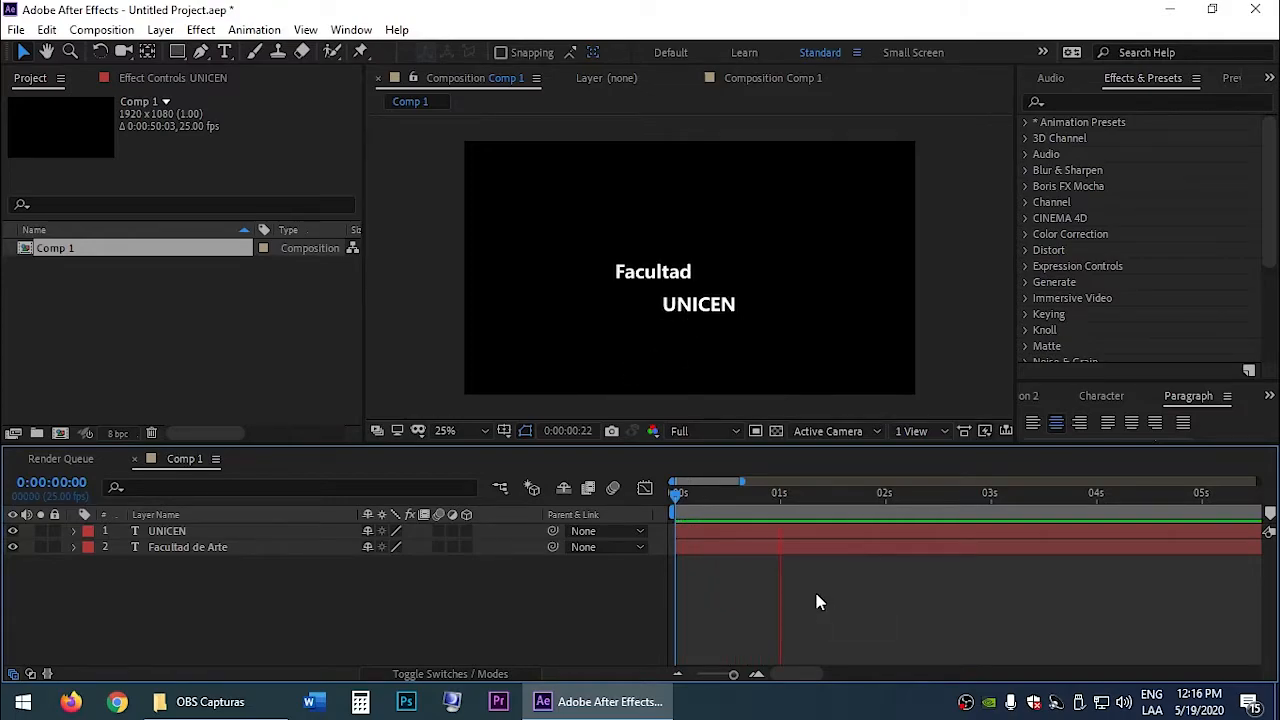
left_click_drag(780, 497, 886, 523)
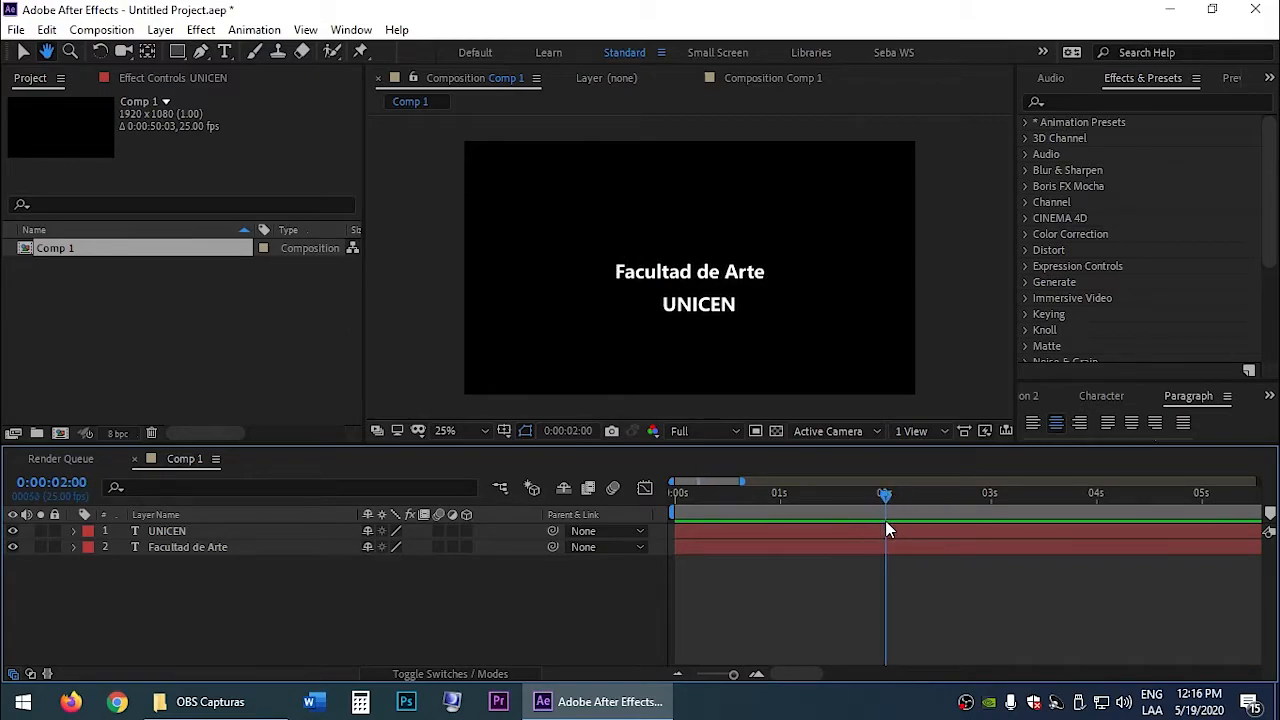
Step: Apply the Animacion_1_IN preset from the author's own folder under Animation Presets > Text to the UNICEN layer at 0:00:01:24
left_click(258, 531)
key("v")
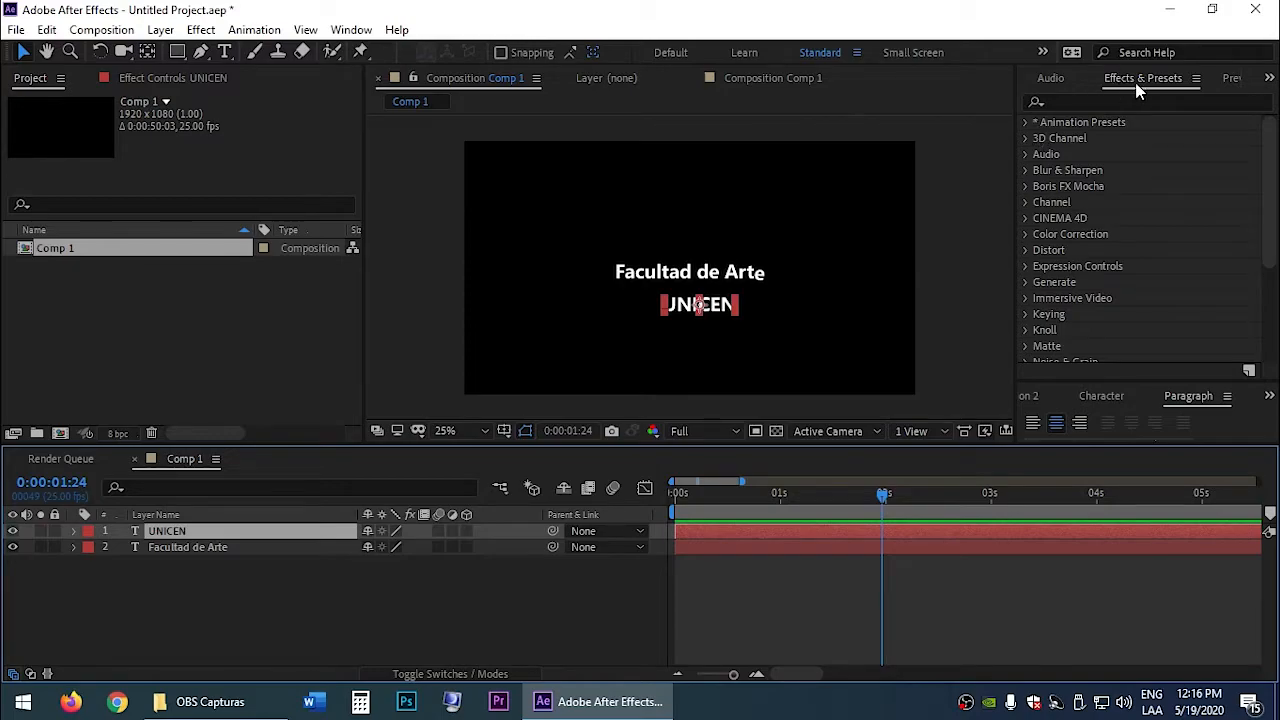
left_click(1026, 121)
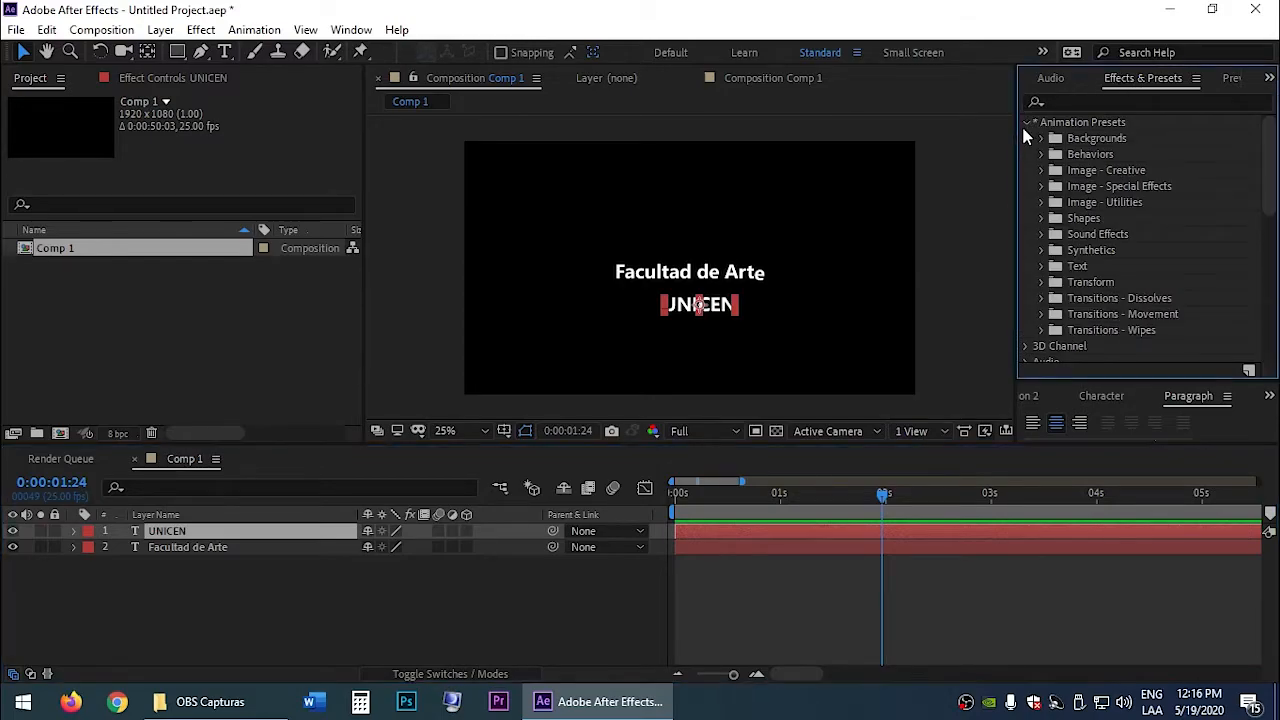
left_click(1041, 267)
scroll(1045, 274, "down", 2)
left_click(1057, 309)
scroll(1100, 300, "down", 1)
left_click(1114, 286)
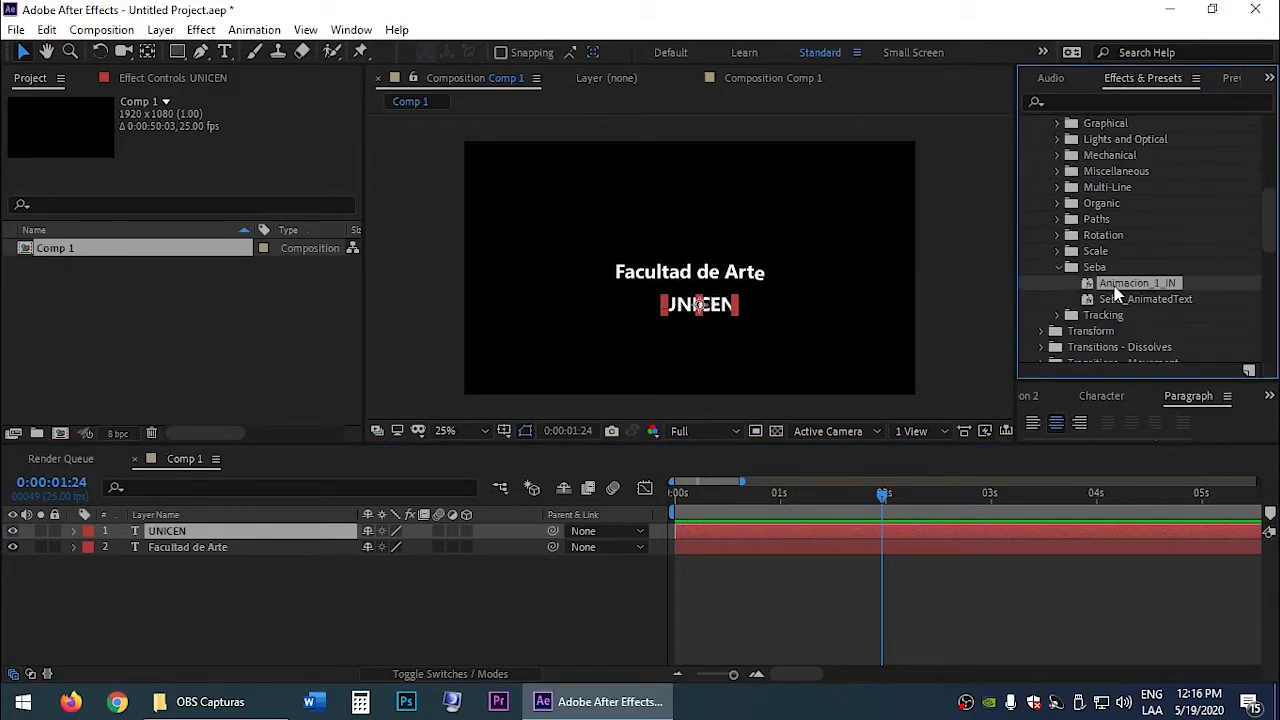
double_click(1120, 286)
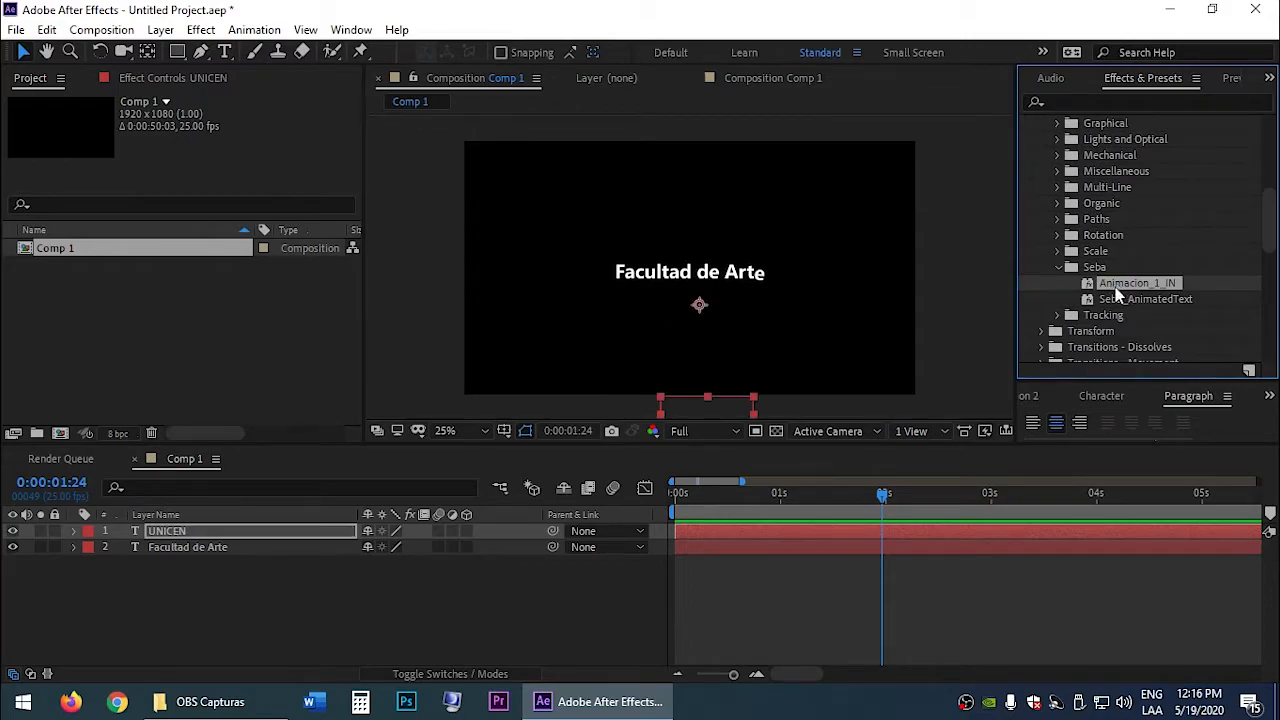
Step: Reveal the animated properties of the UNICEN layer, preview the preset animation, and move the current time to 0:00:02:05
left_click(904, 544)
left_click(905, 531)
key("u")
left_click(908, 635)
key("space")
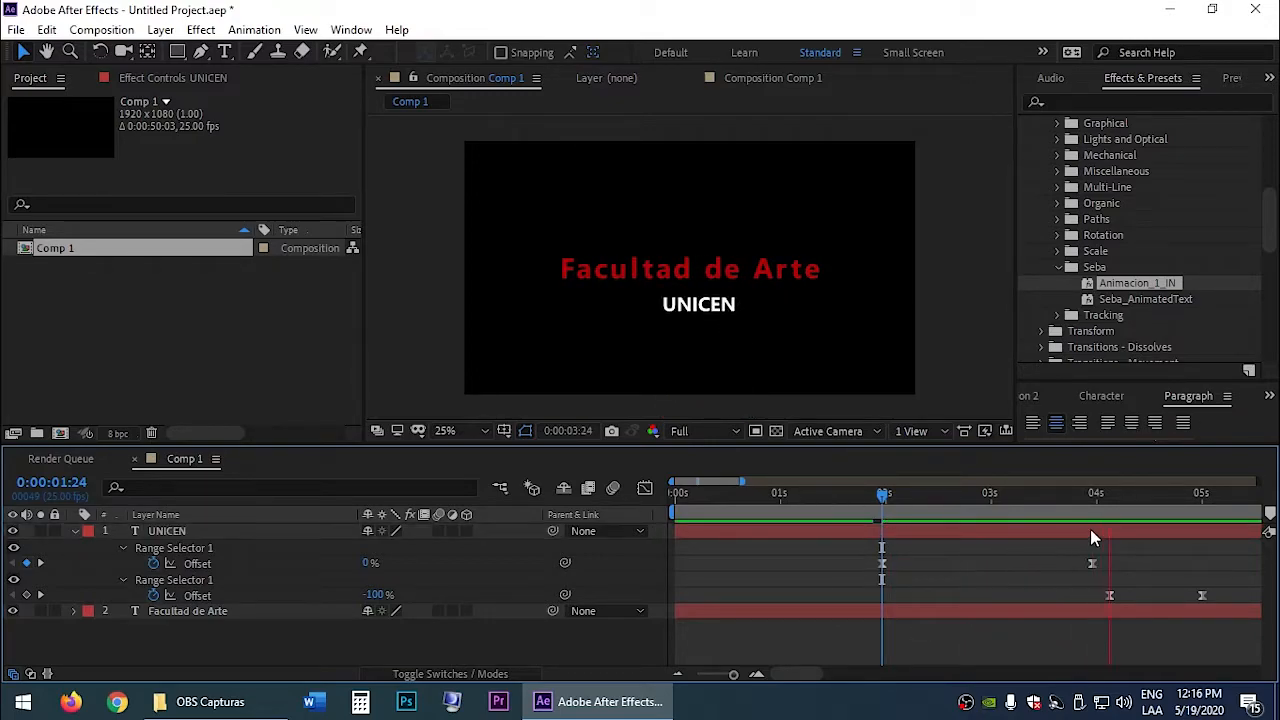
left_click_drag(912, 499, 883, 502)
key("space")
left_click(907, 501)
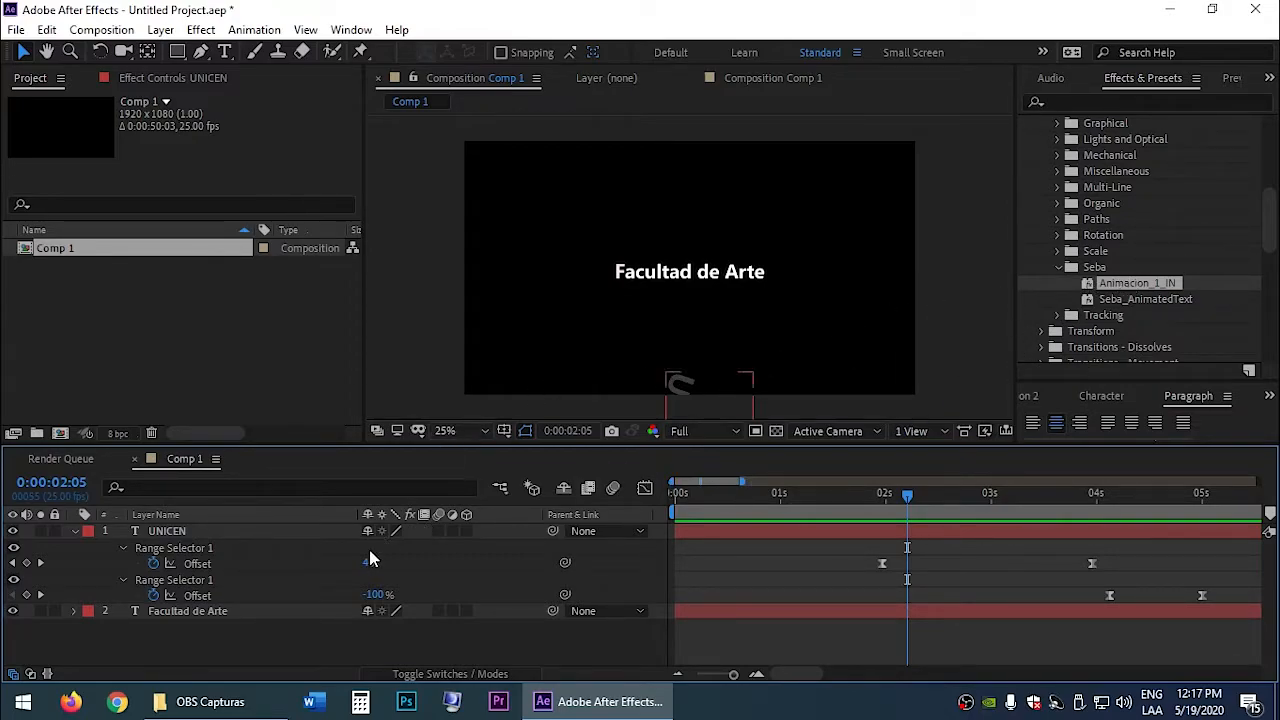
Step: Switch to File Explorer and open C: > Program Files > Adobe > Adobe After Effects CC 2019 > Support Files > Presets
left_click(215, 706)
left_click(215, 706)
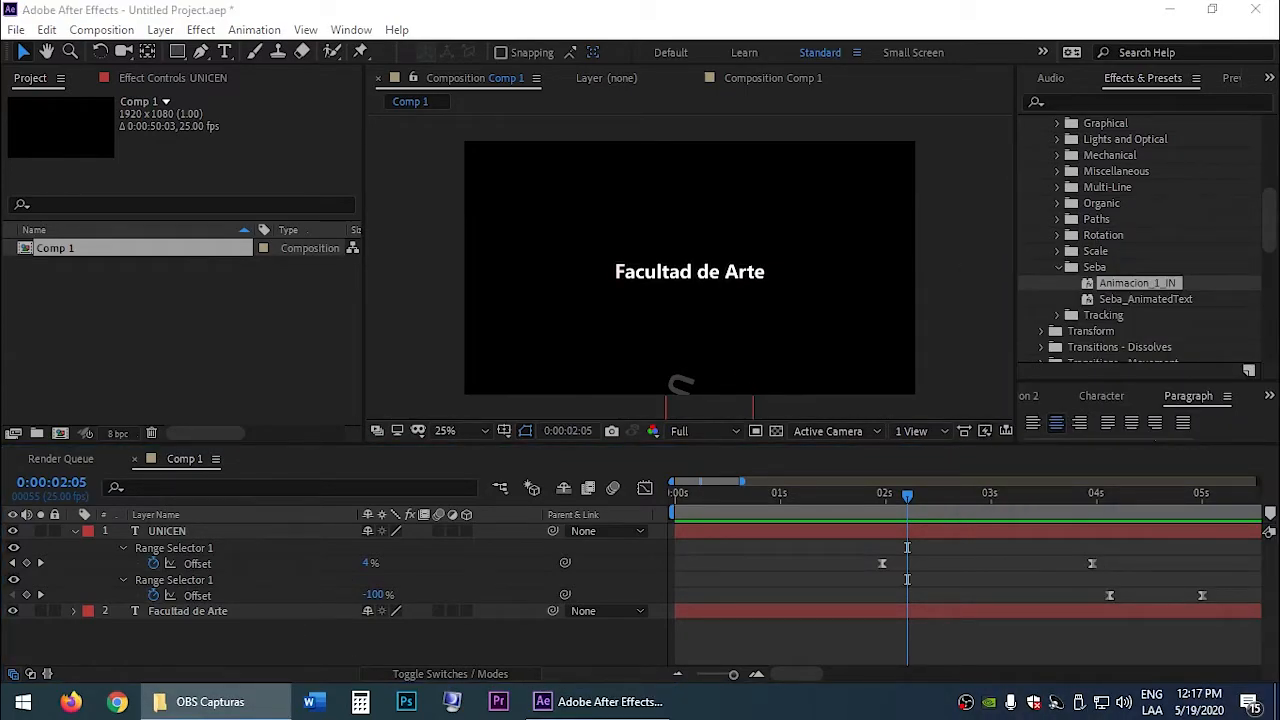
left_click_drag(1279, 330, 740, 2)
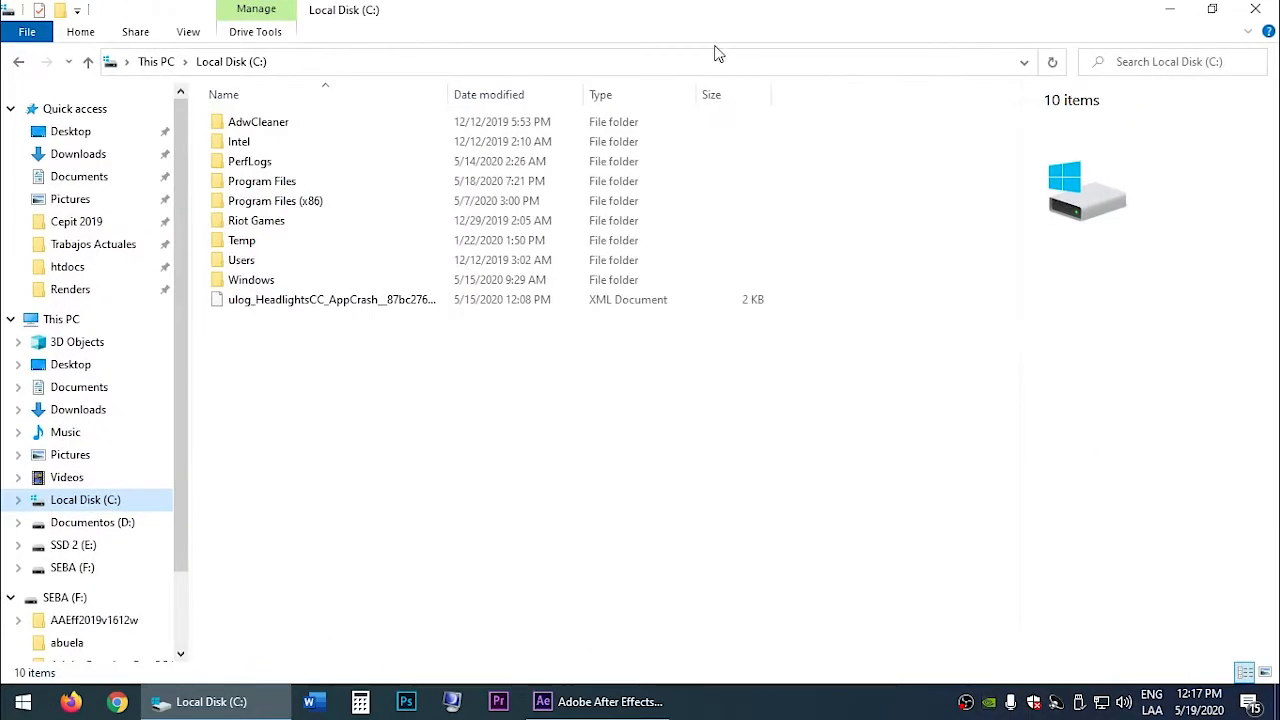
double_click(262, 181)
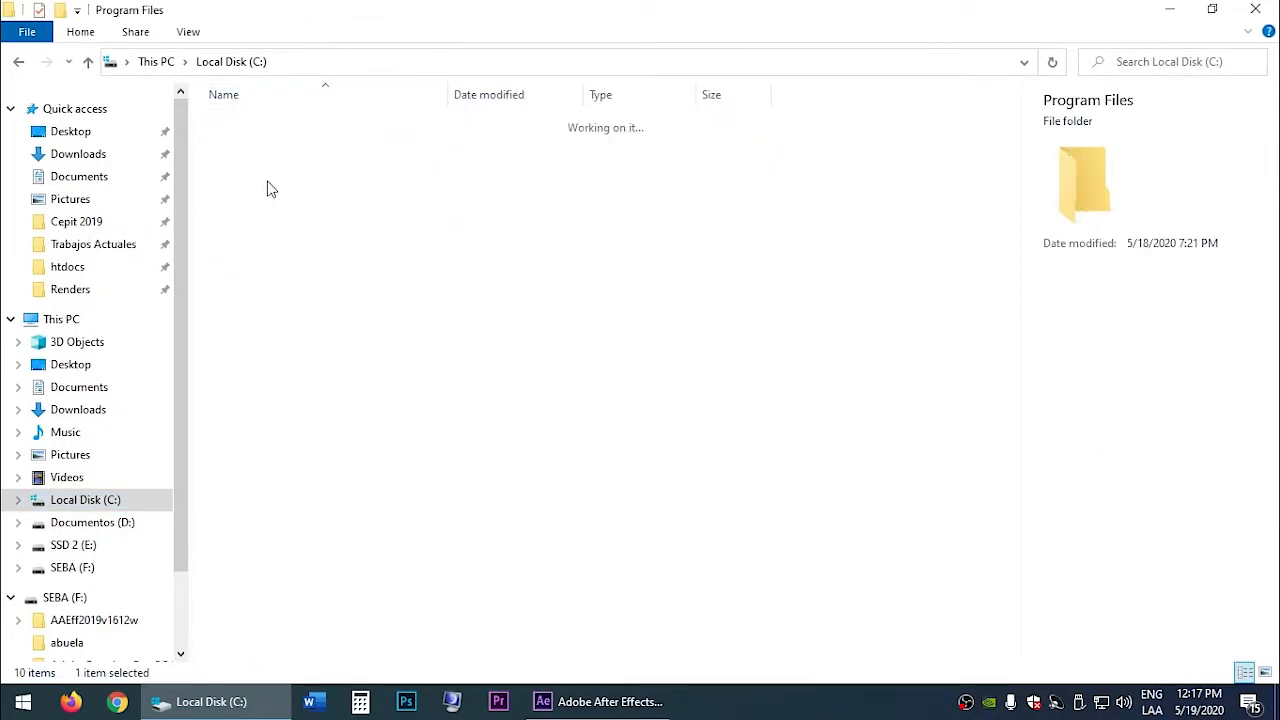
double_click(285, 141)
double_click(291, 124)
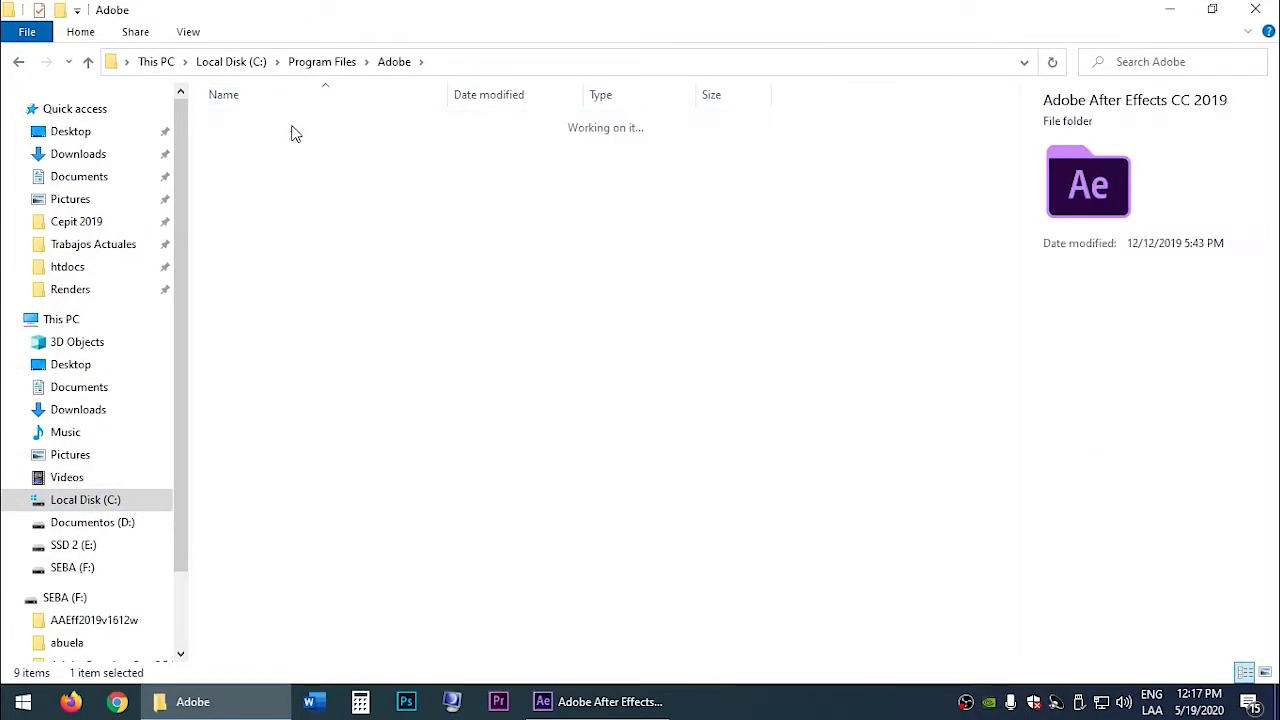
double_click(289, 123)
scroll(264, 500, "down", 1)
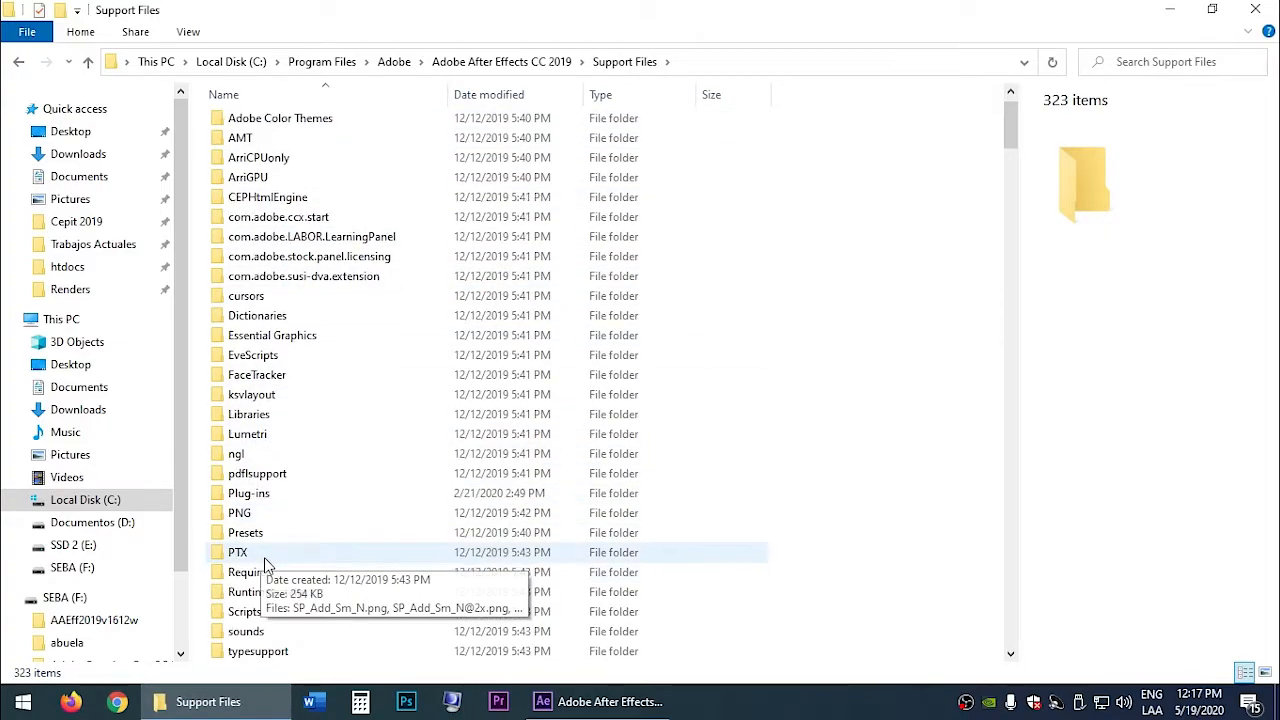
double_click(246, 533)
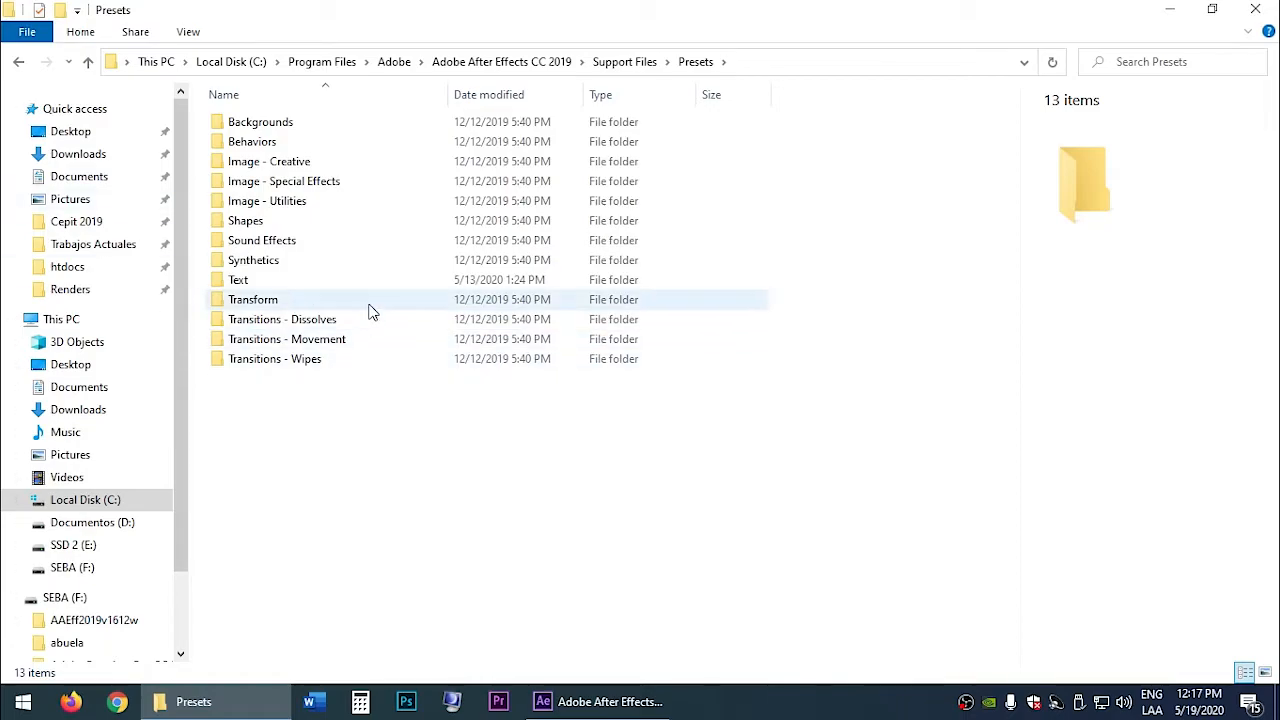
Step: Return to Support Files and display the Users group's security permissions in the properties of the Presets folder
left_click(620, 64)
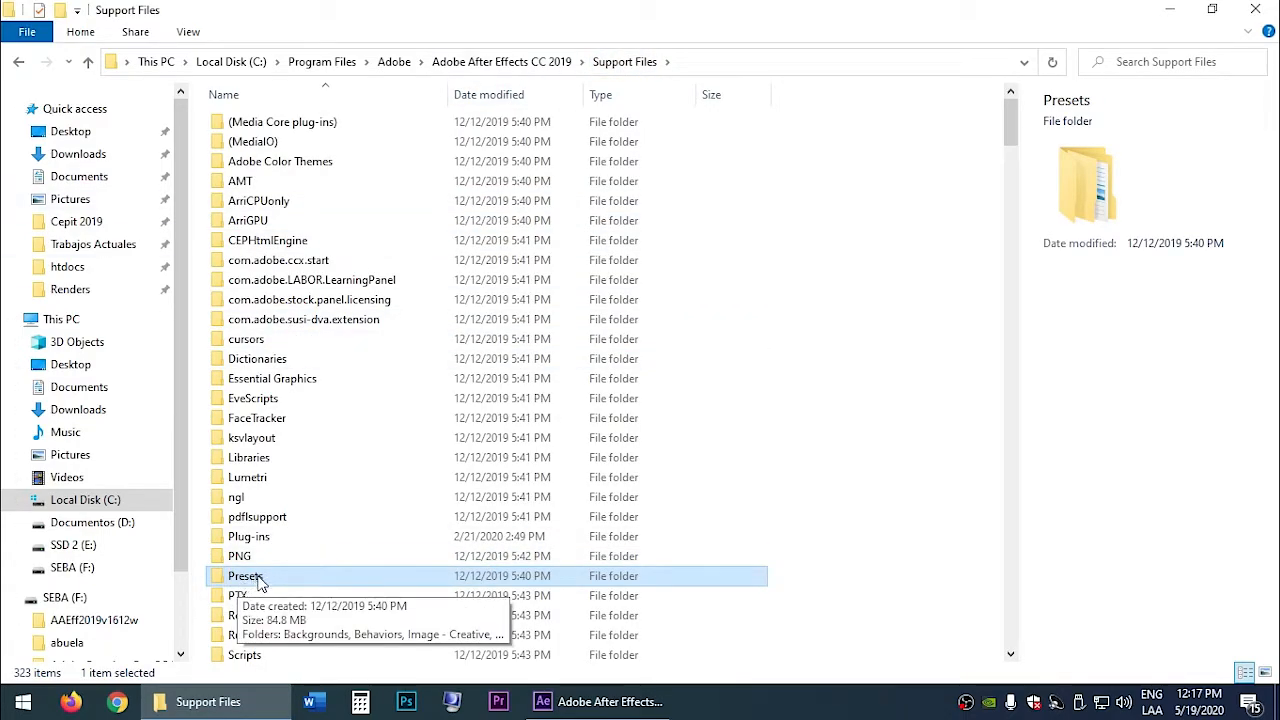
right_click(258, 580)
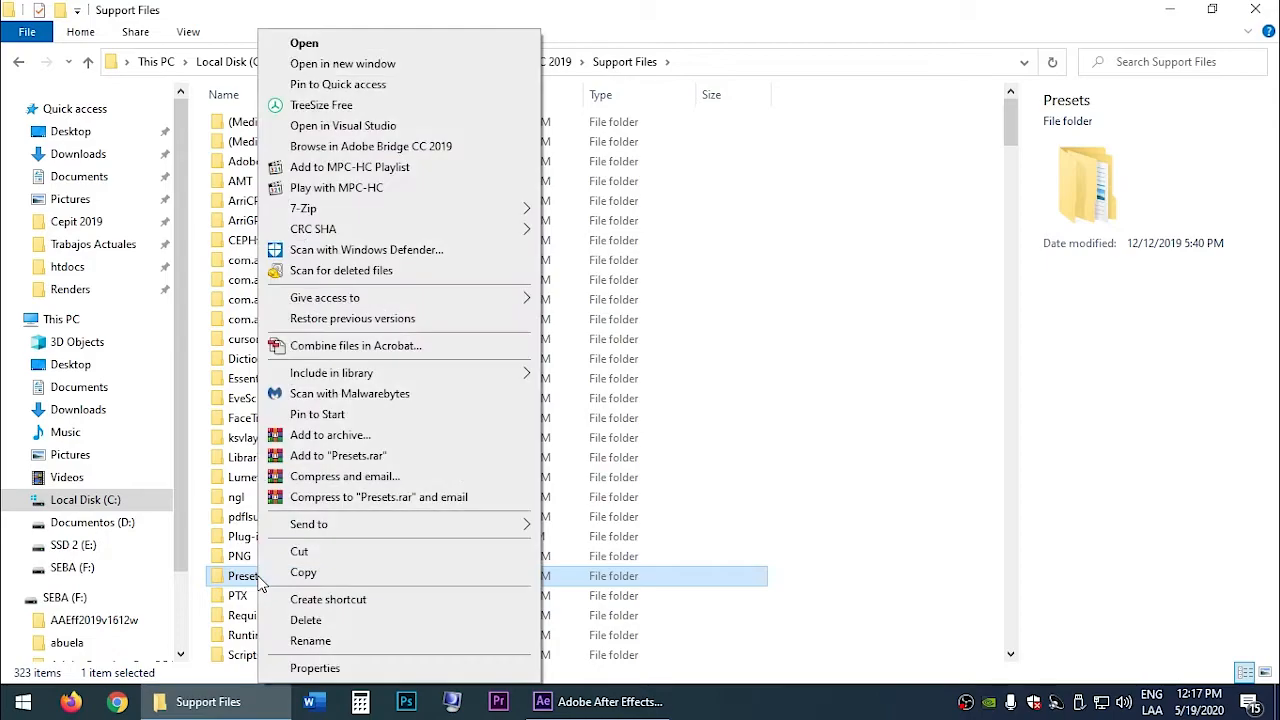
left_click(318, 668)
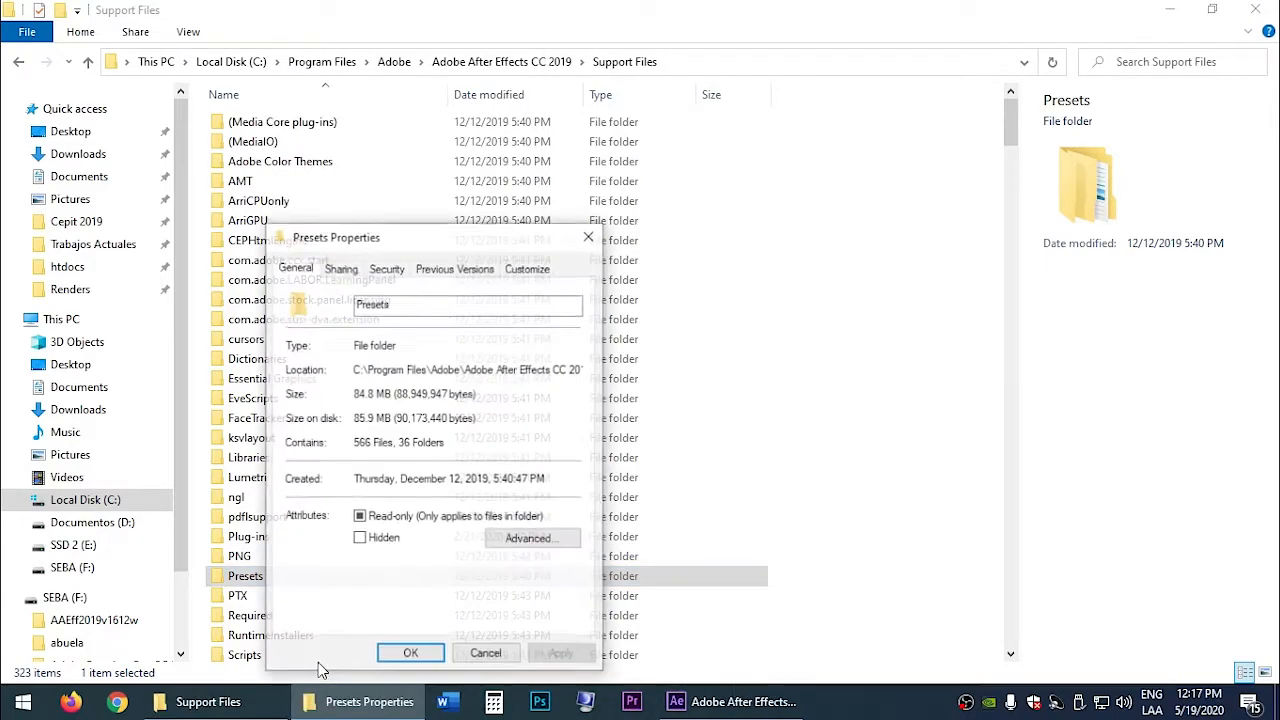
left_click(388, 268)
scroll(352, 372, "down", 1)
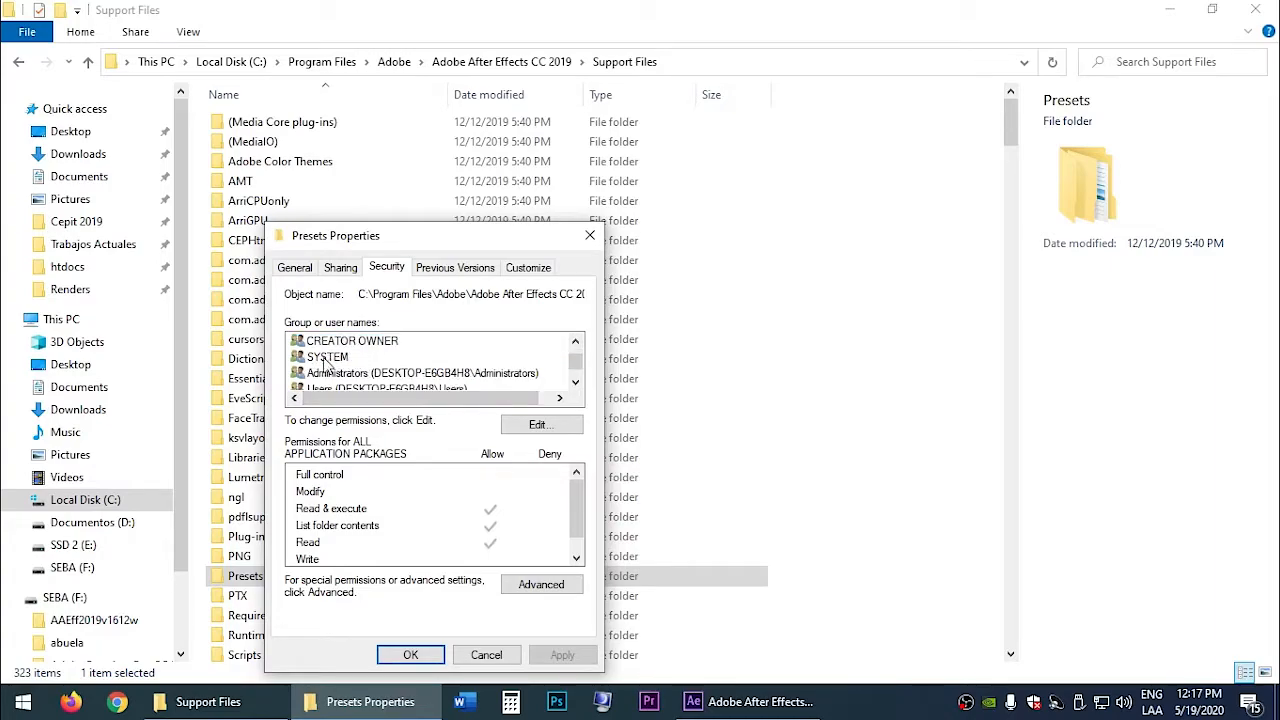
scroll(374, 357, "down", 1)
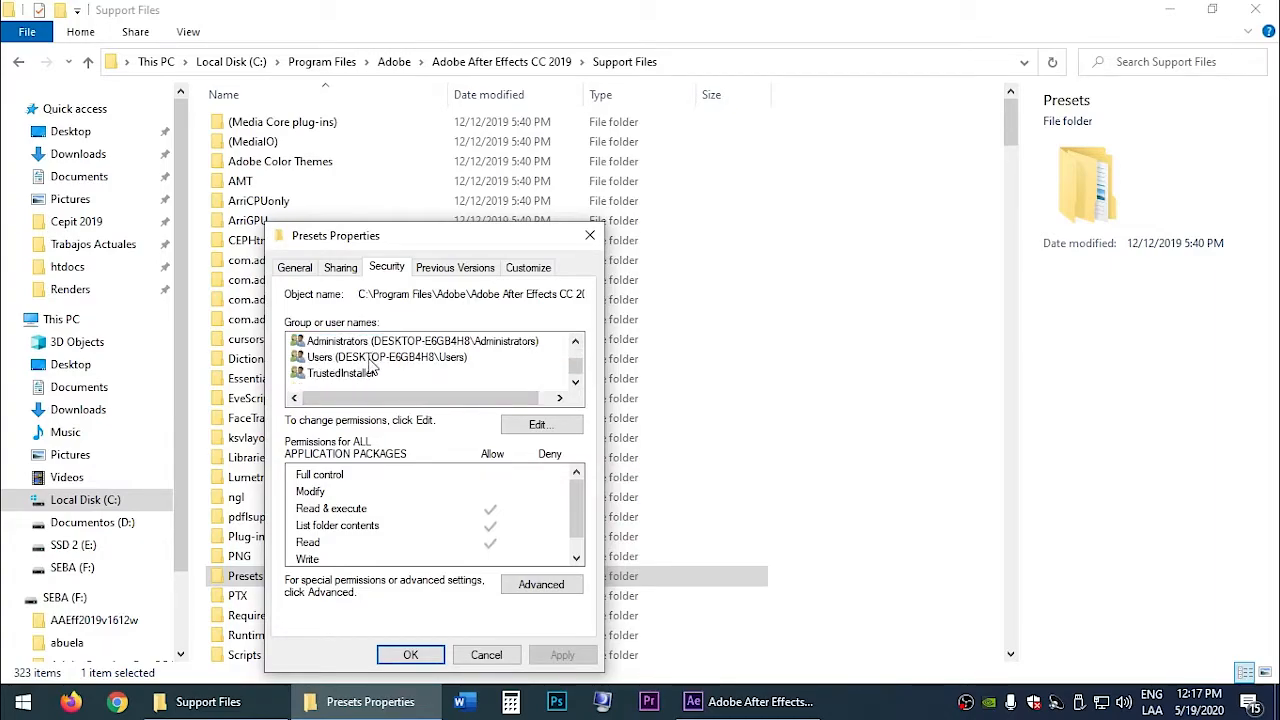
left_click(338, 360)
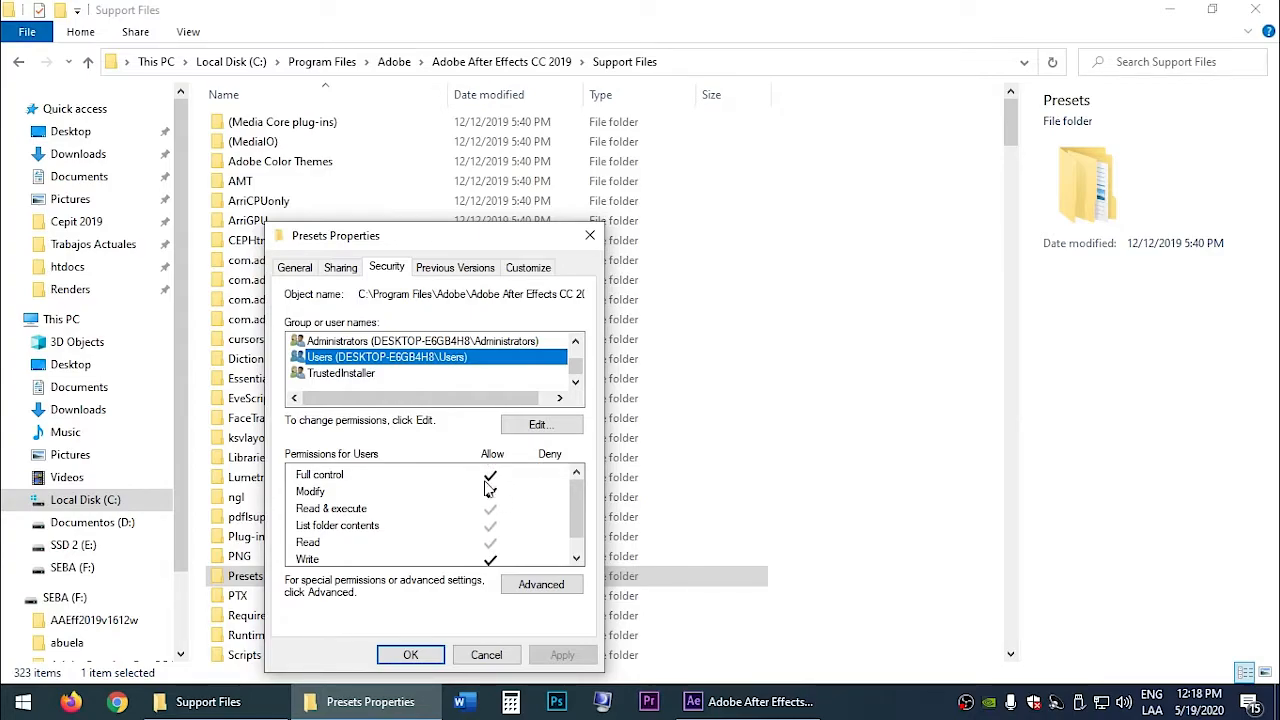
Step: Examine the editable permissions of the Users group for the Presets folder, cancelling both the permissions and properties dialogs
left_click(537, 424)
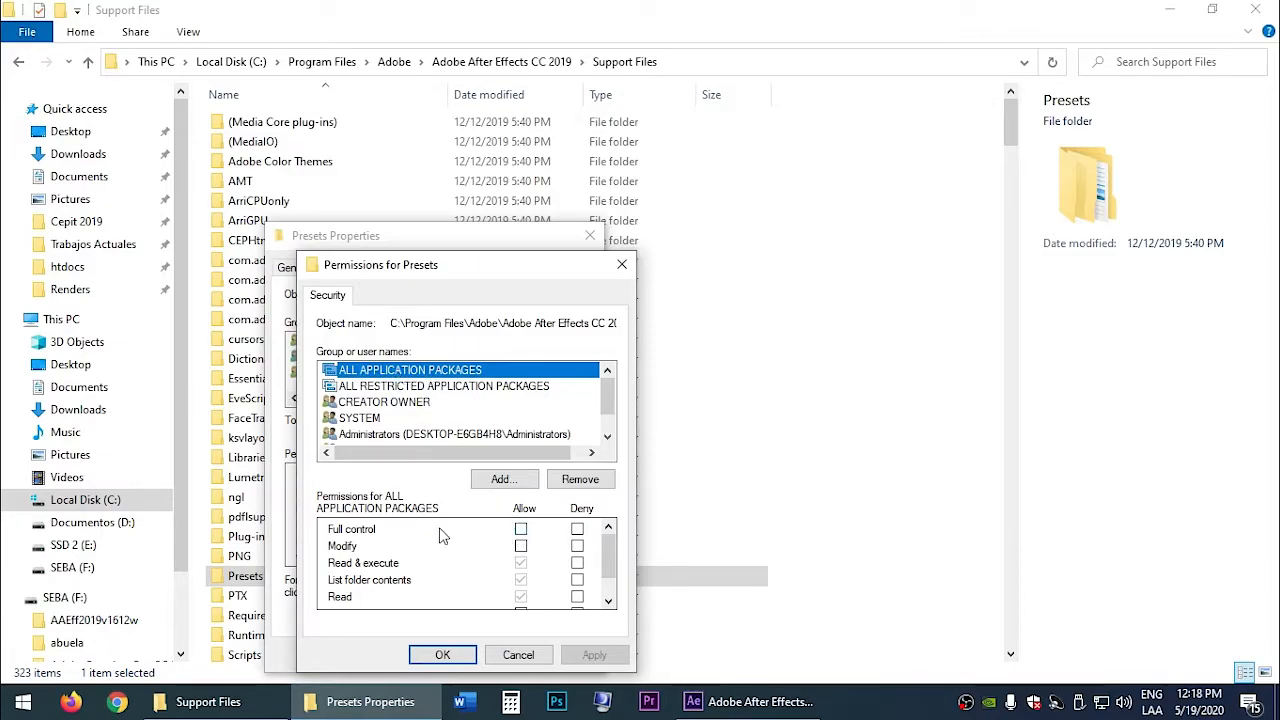
scroll(400, 420, "down", 1)
left_click(420, 418)
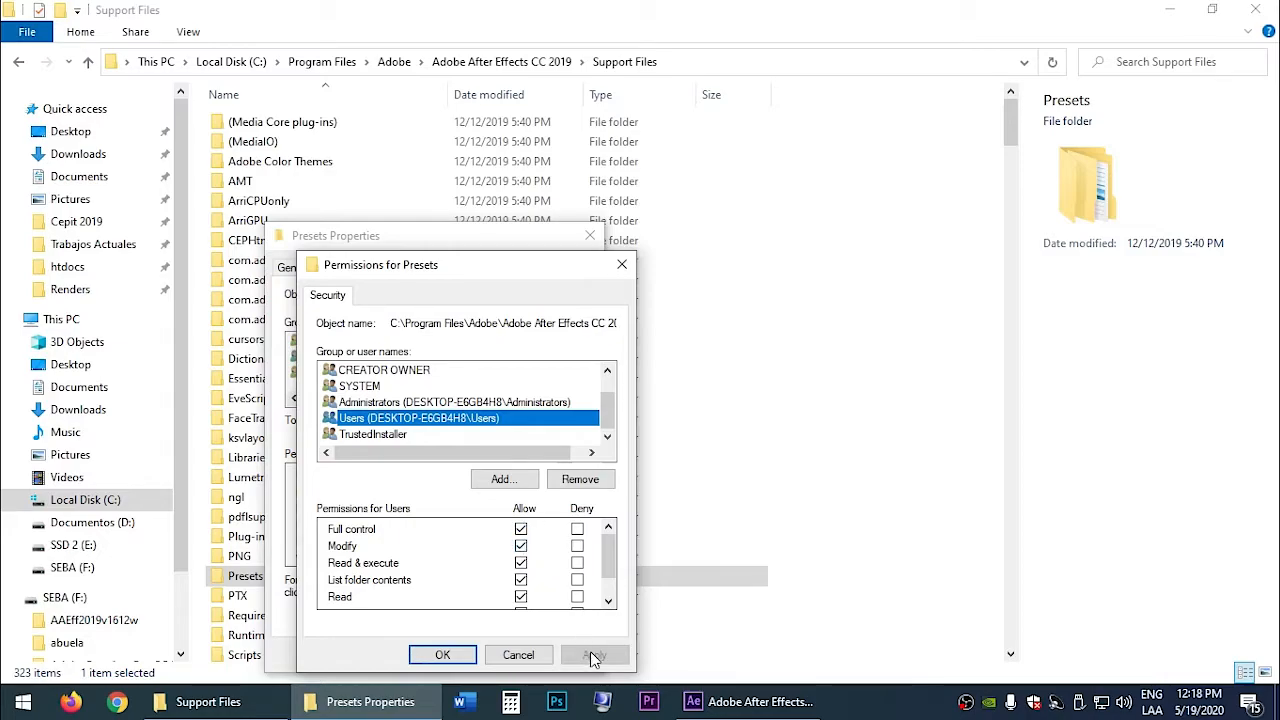
left_click(518, 655)
left_click(489, 655)
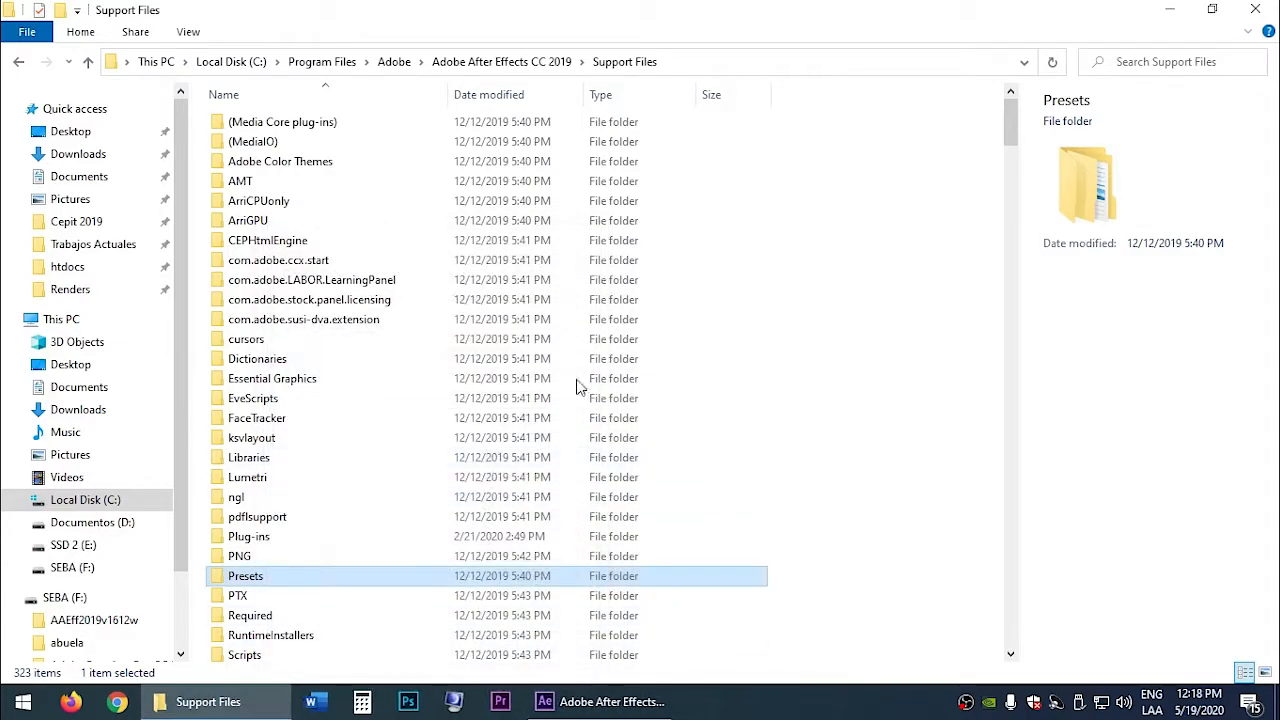
Step: Open the Text subfolder inside Presets to view its preset folders, and switch back to After Effects
double_click(257, 582)
double_click(276, 282)
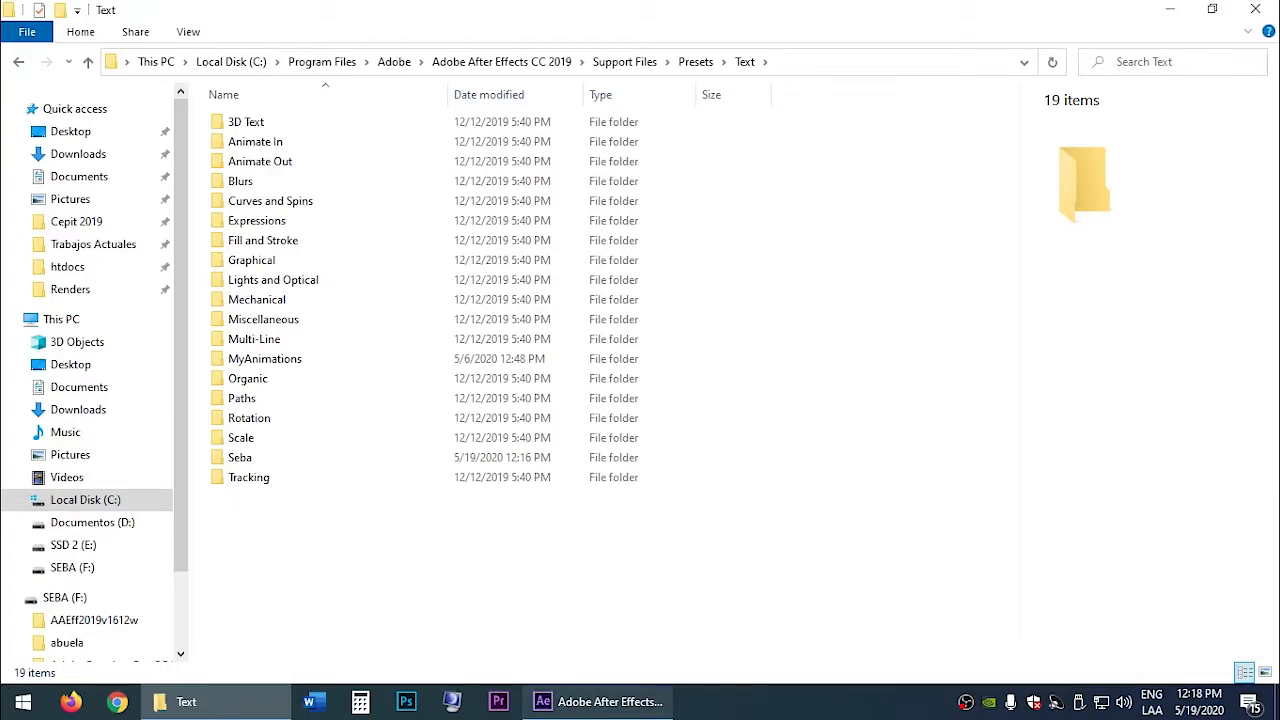
left_click(598, 701)
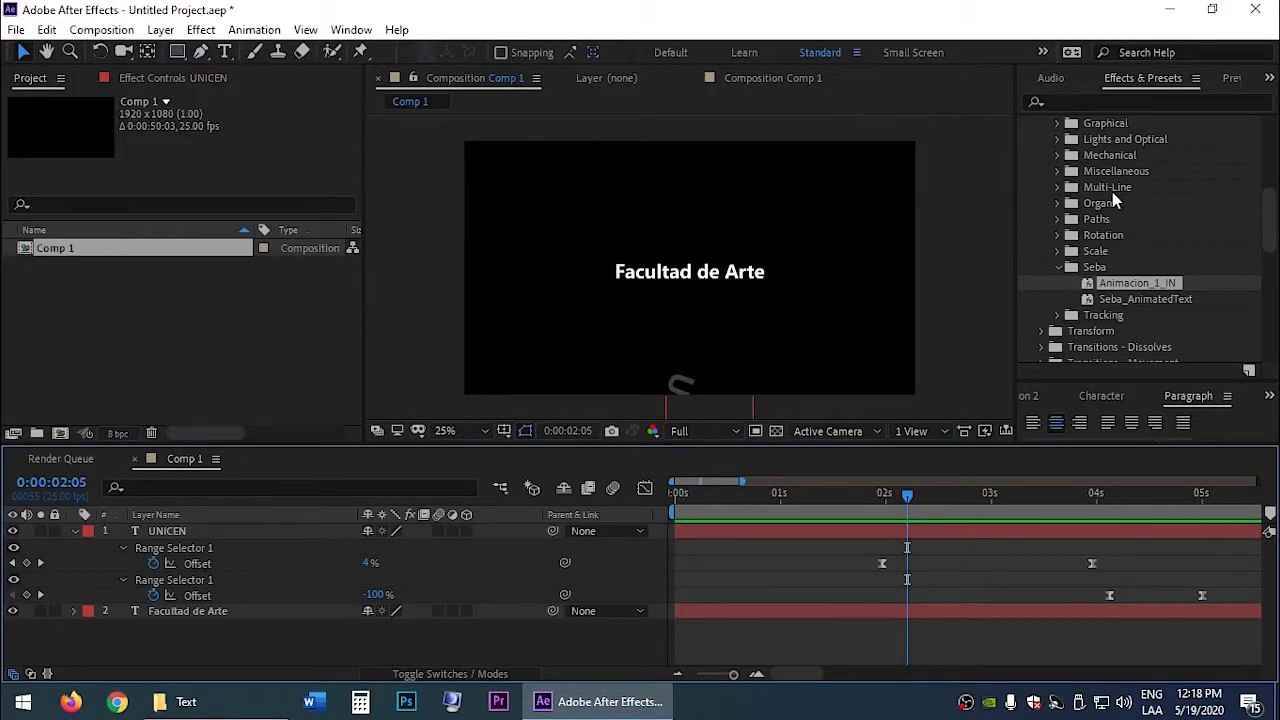
Step: Expand the 3D Text folder within the Text animation presets
scroll(1088, 203, "up", 5)
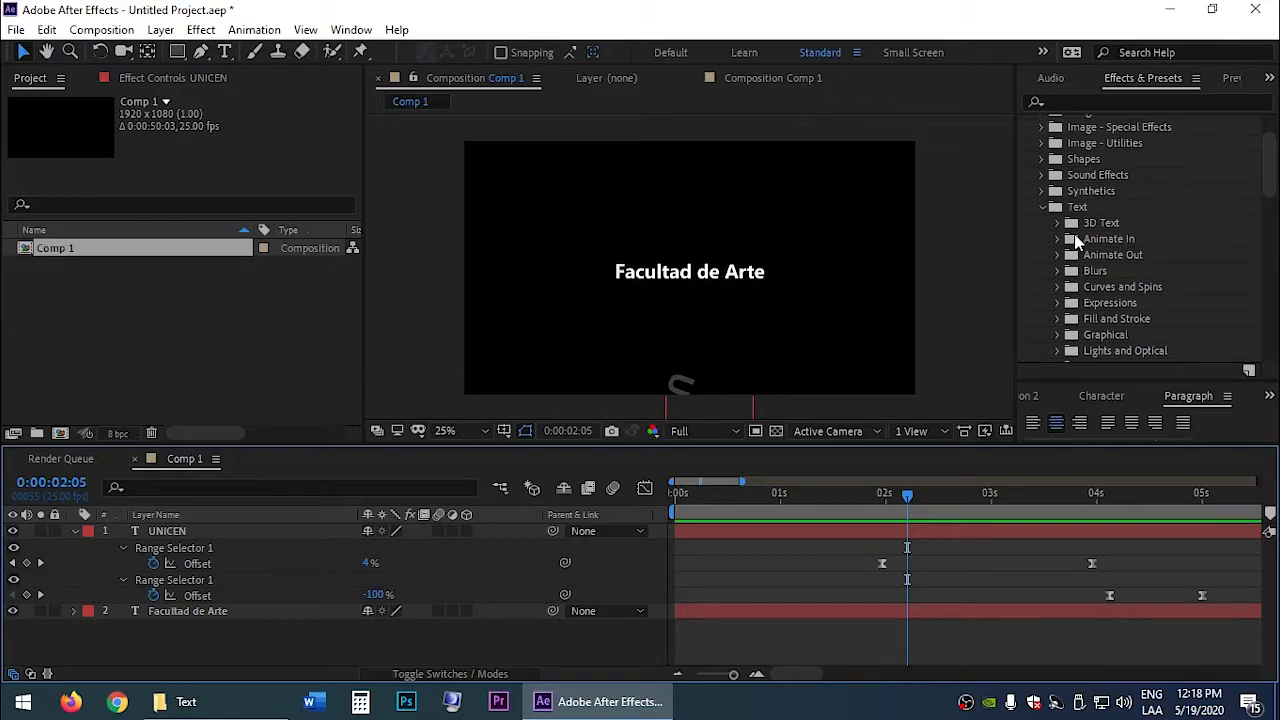
scroll(1090, 215, "down", 1)
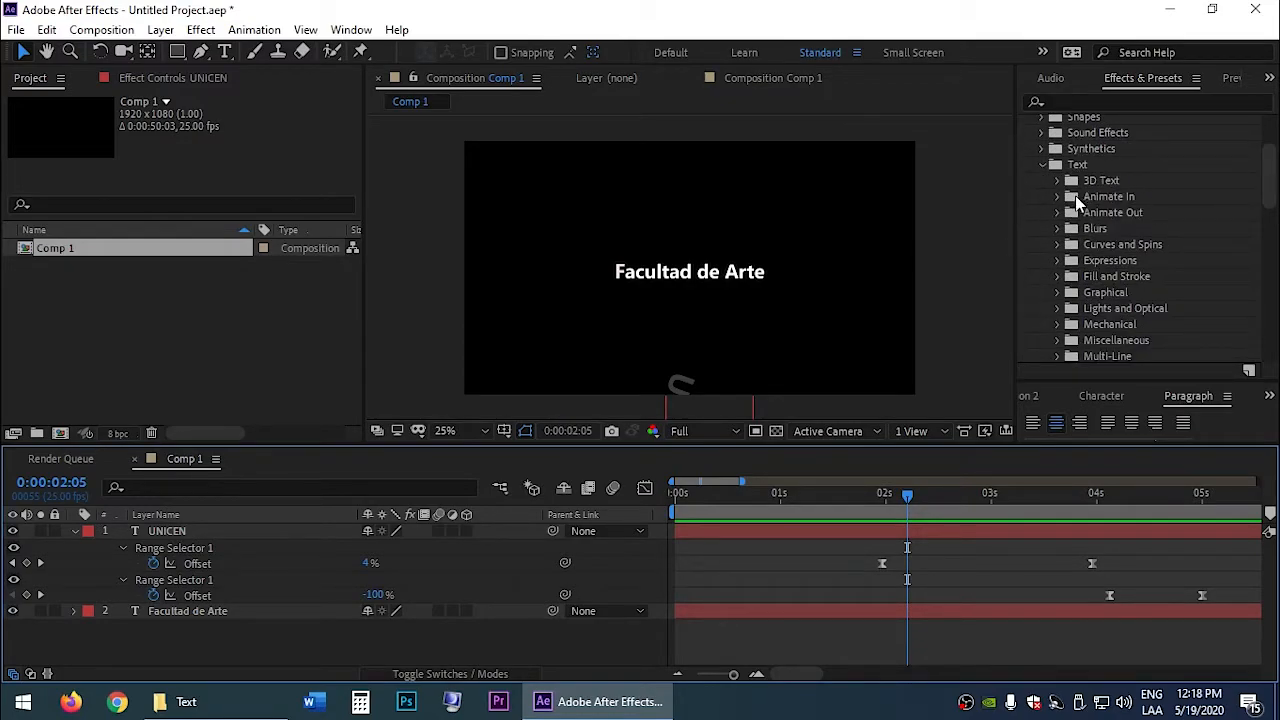
double_click(1088, 186)
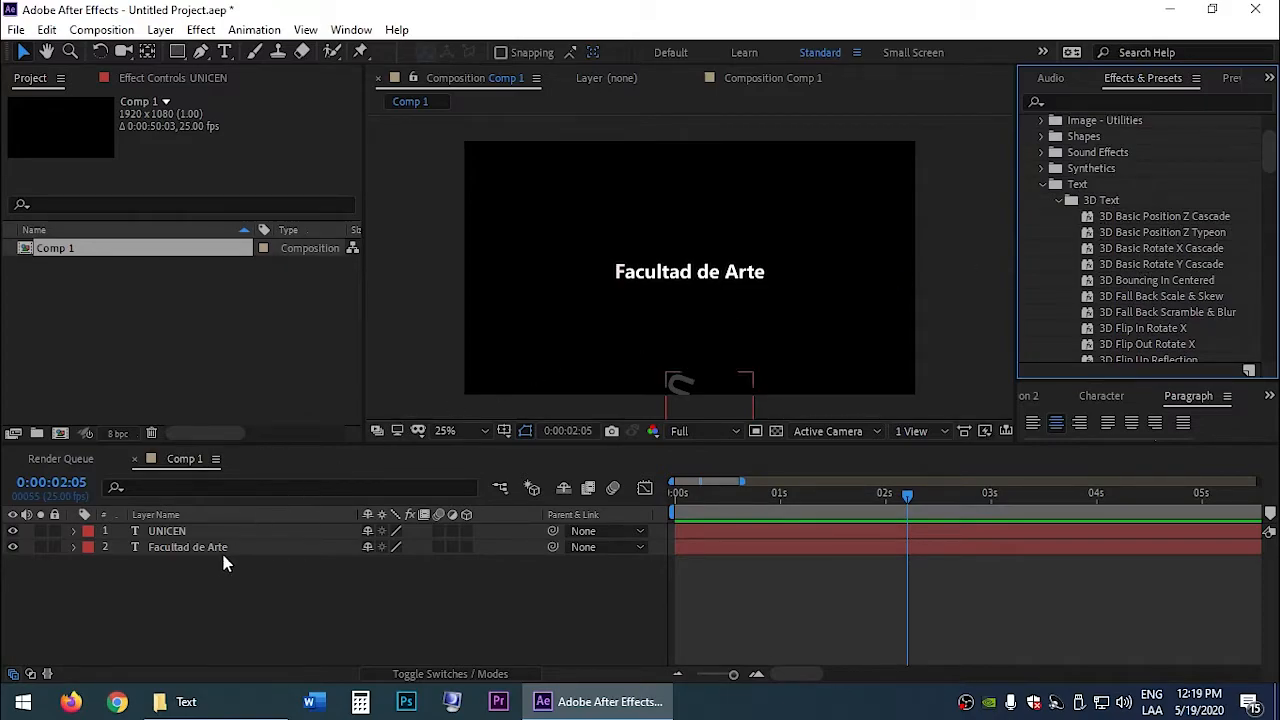
Step: Create a new text layer reading Composición Digital above the Facultad de Arte title
left_click(224, 52)
left_click(627, 192)
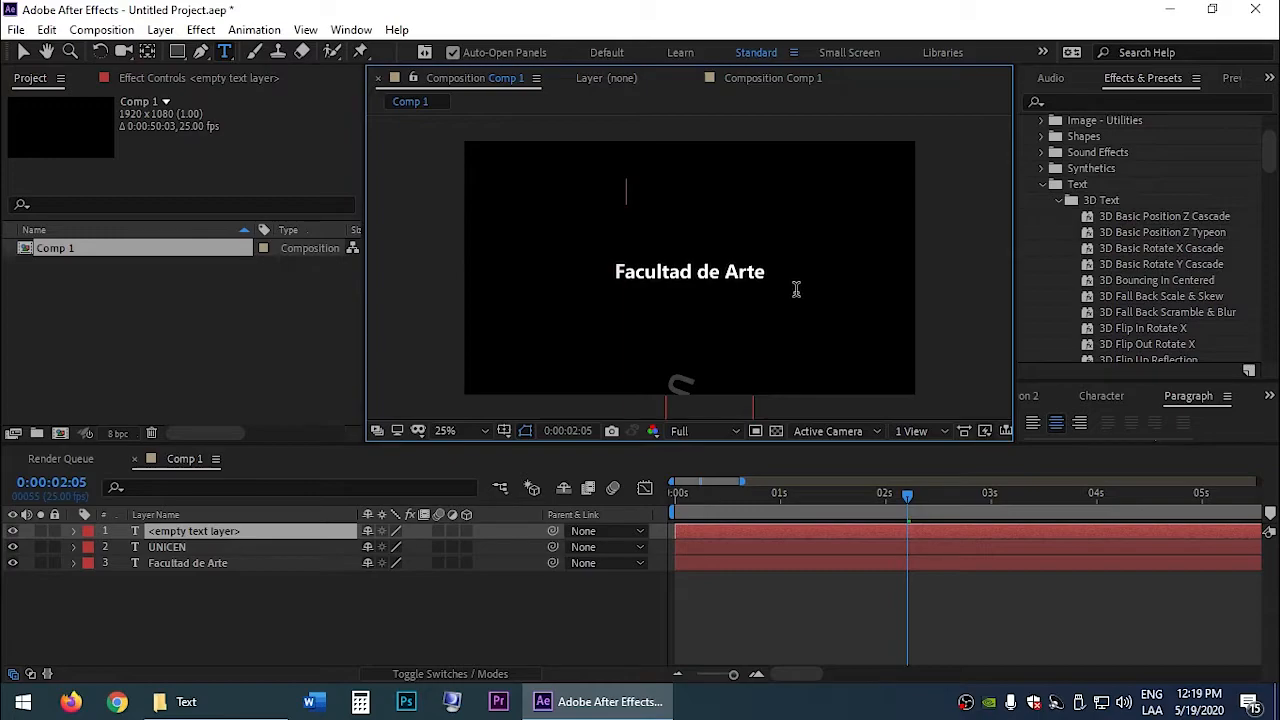
type("Composición Digital")
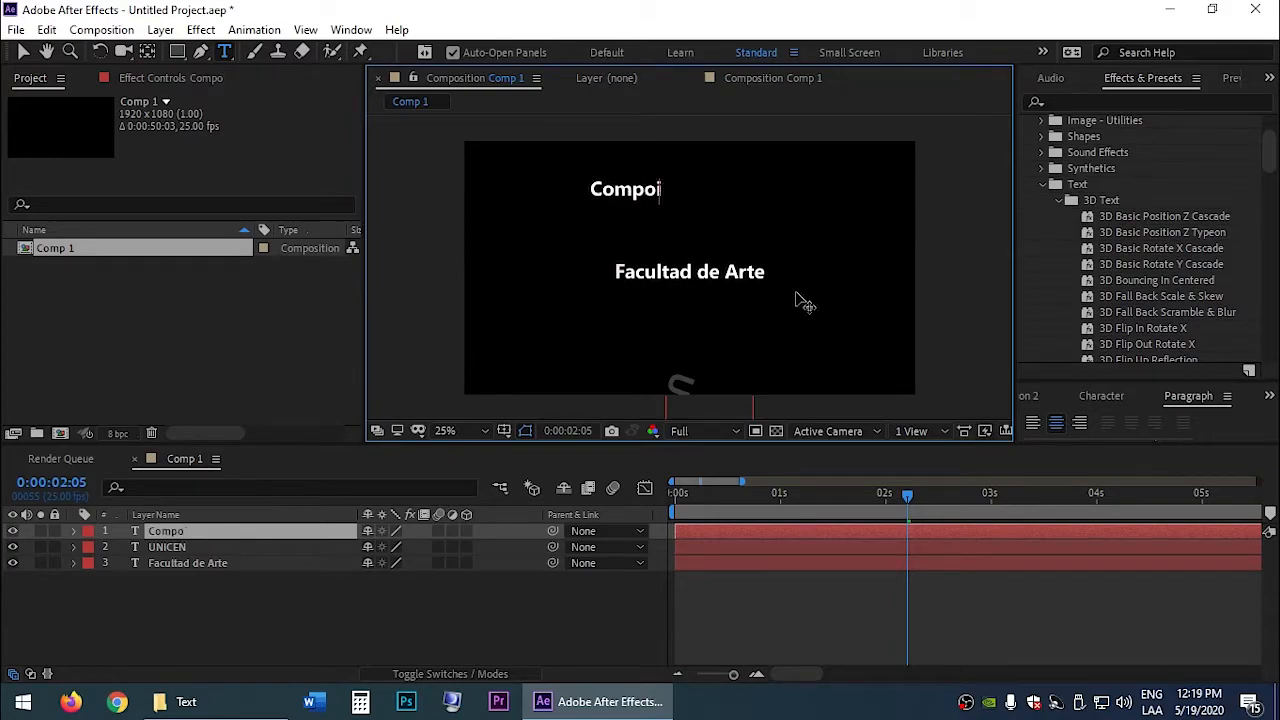
key("Escape")
key("v")
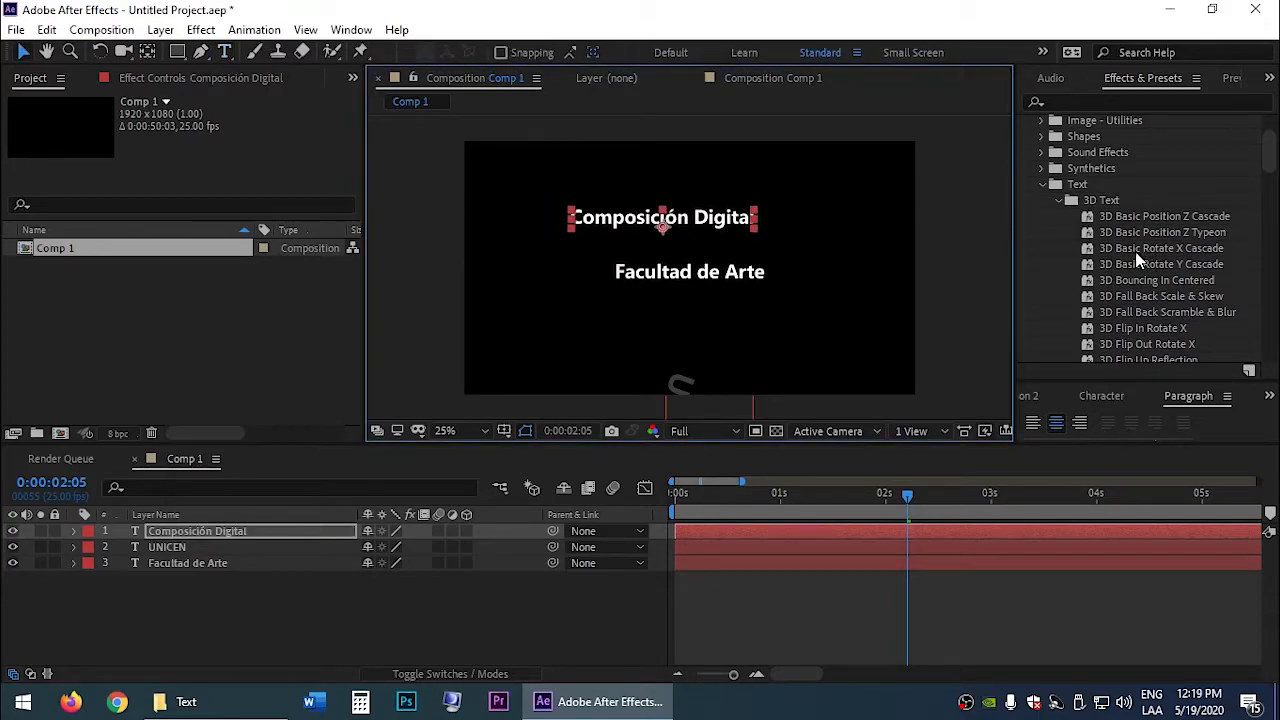
Step: Apply the 3D Flip In Rotate X preset to the Composición Digital layer at 0:00:02:05 and reveal its keyframes
double_click(1123, 329)
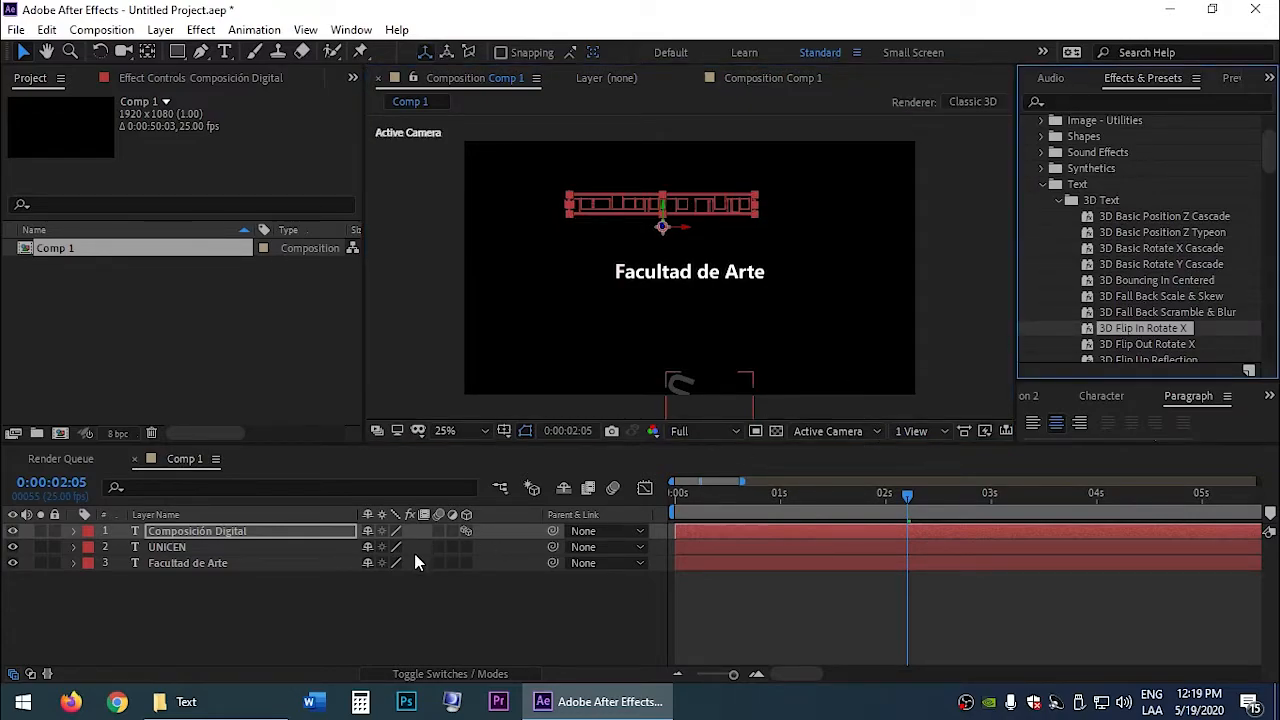
left_click(839, 528)
key("u")
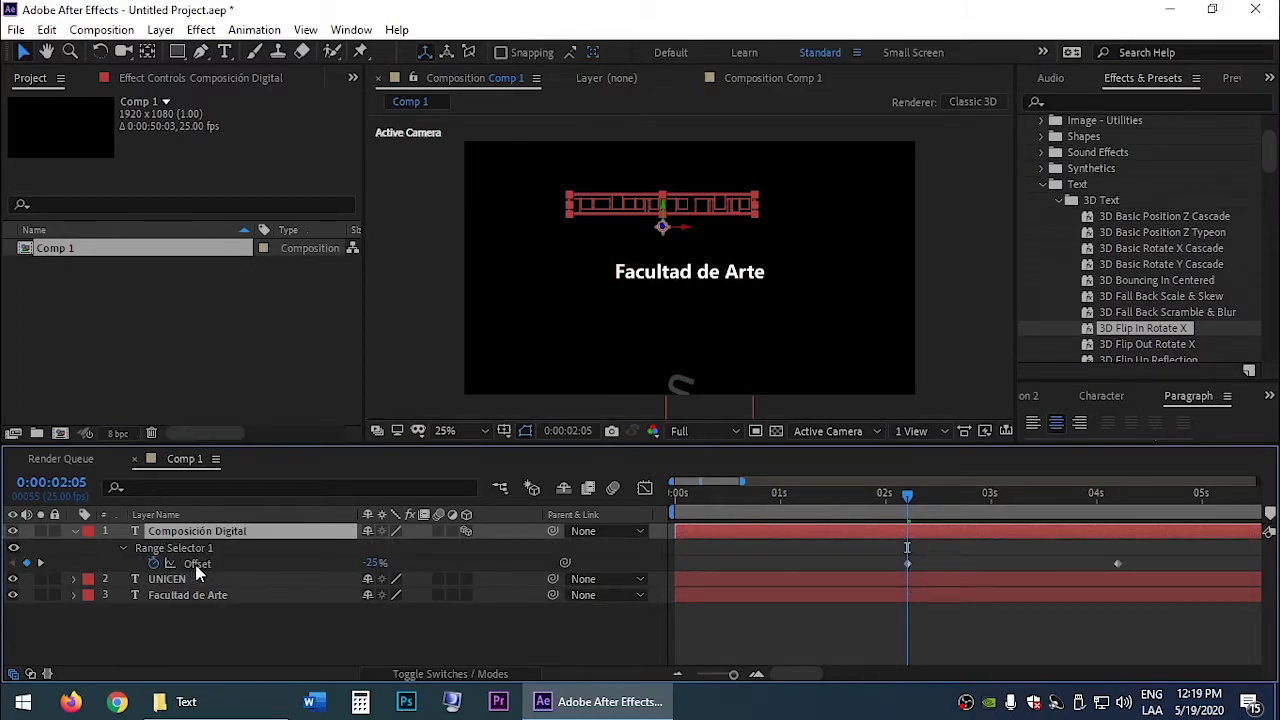
Step: Preview the Composición Digital animation and move the current time to 0:00:02:10
key("space")
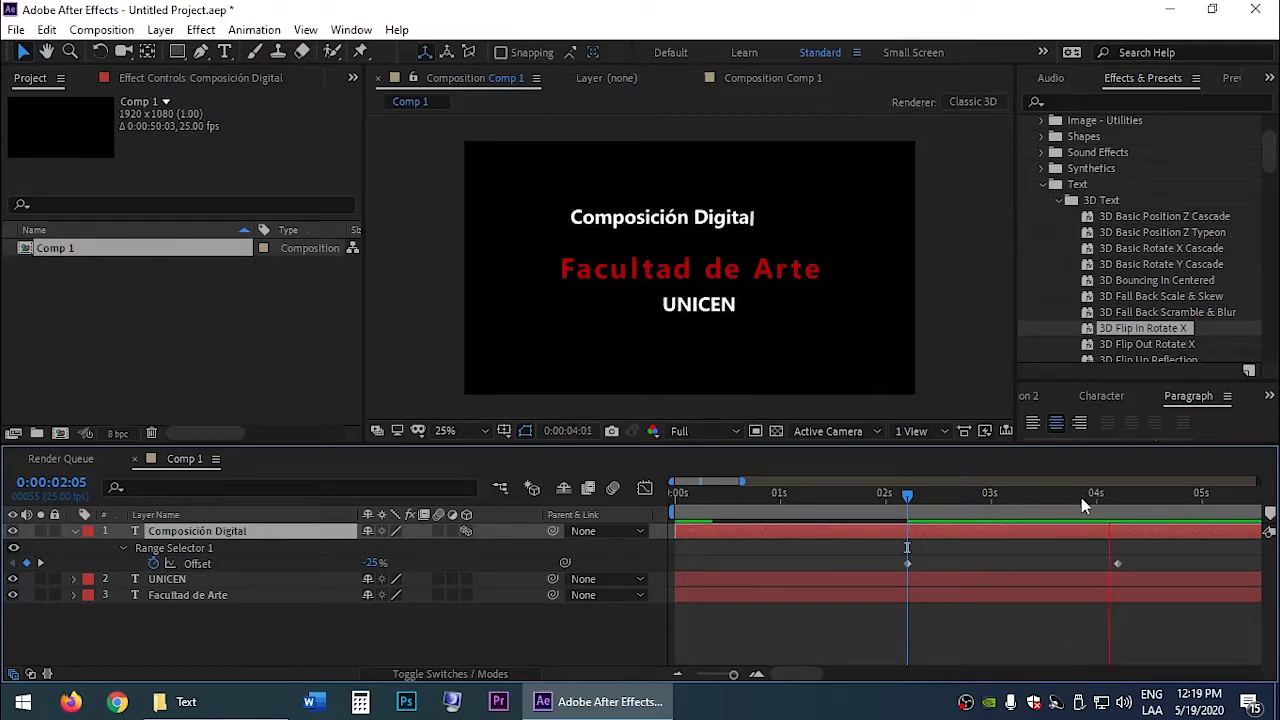
left_click(932, 498)
mouse_move(911, 512)
left_mouse_down()
mouse_move(1125, 516)
mouse_move(928, 512)
left_mouse_up()
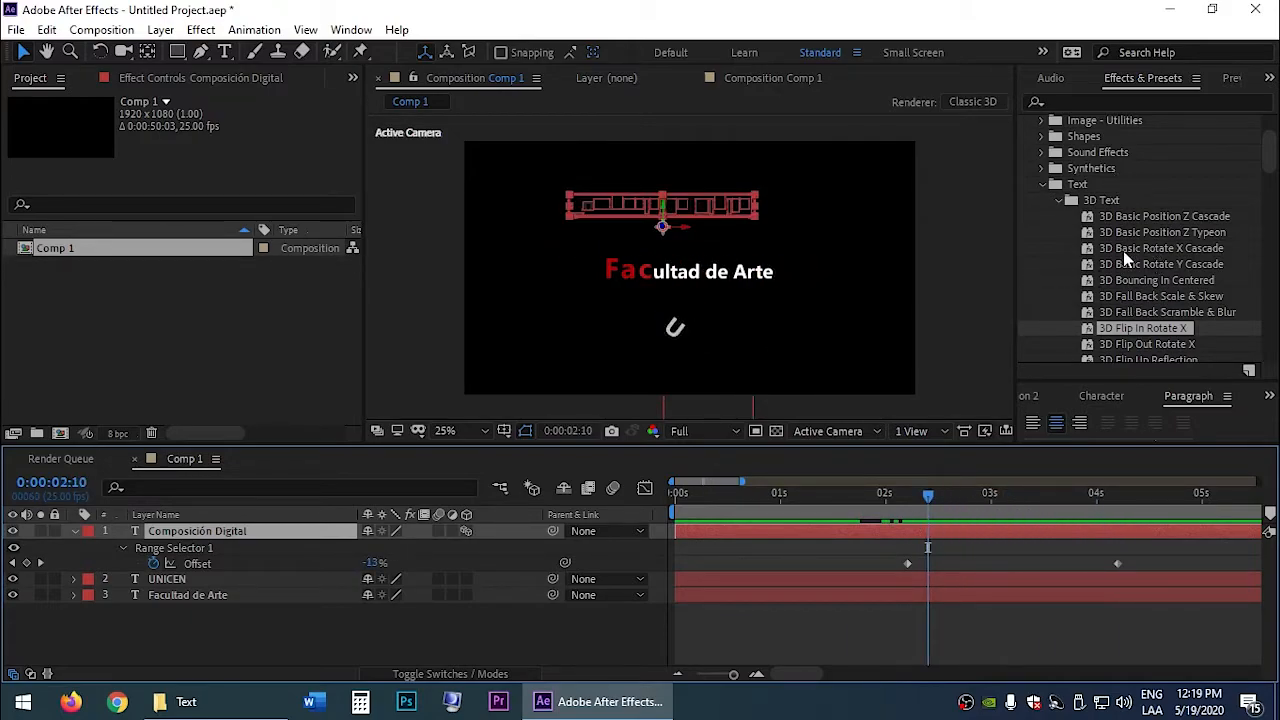
Step: Browse the animation presets in Adobe Bridge, maximize its window, and open the Text folder
left_click(1198, 79)
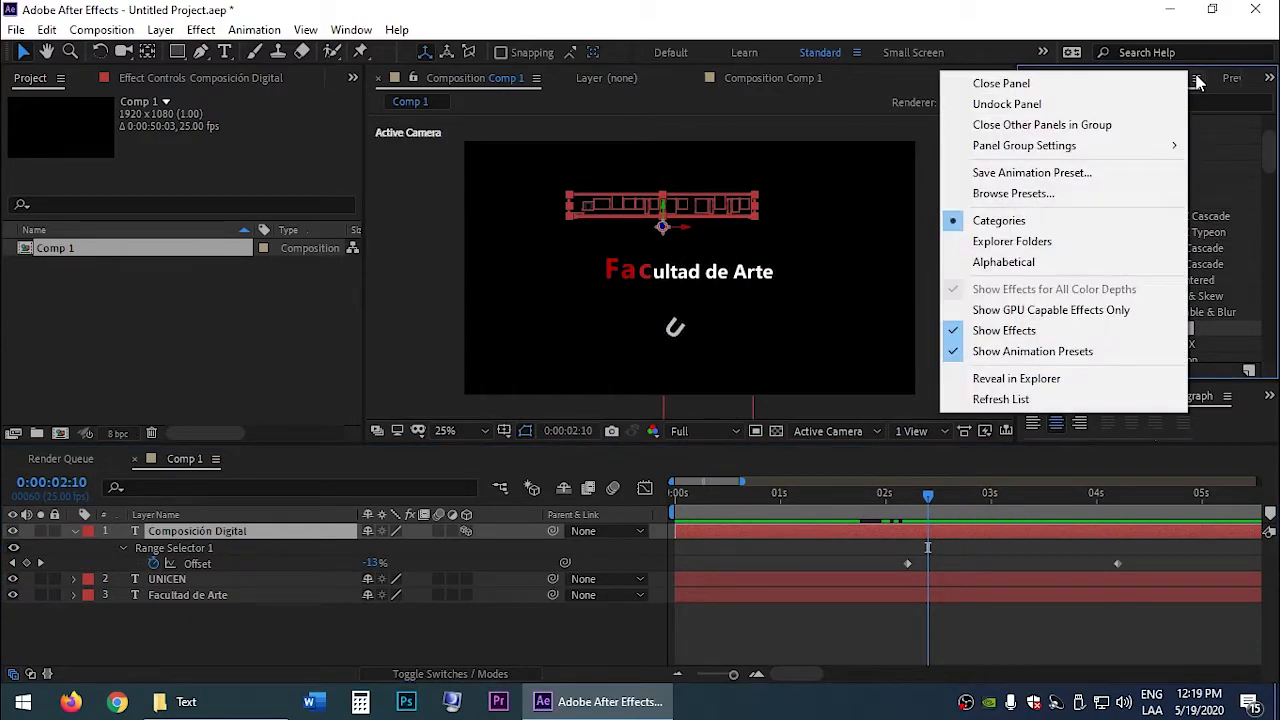
left_click(1033, 197)
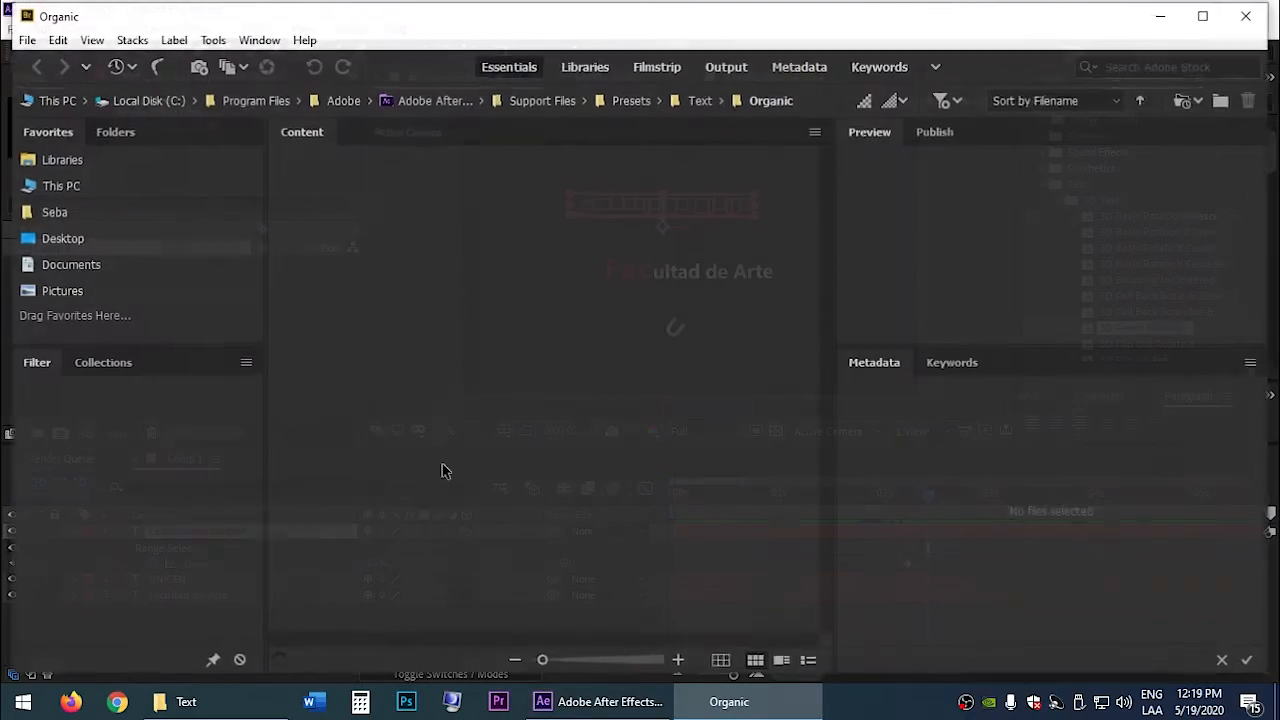
double_click(587, 28)
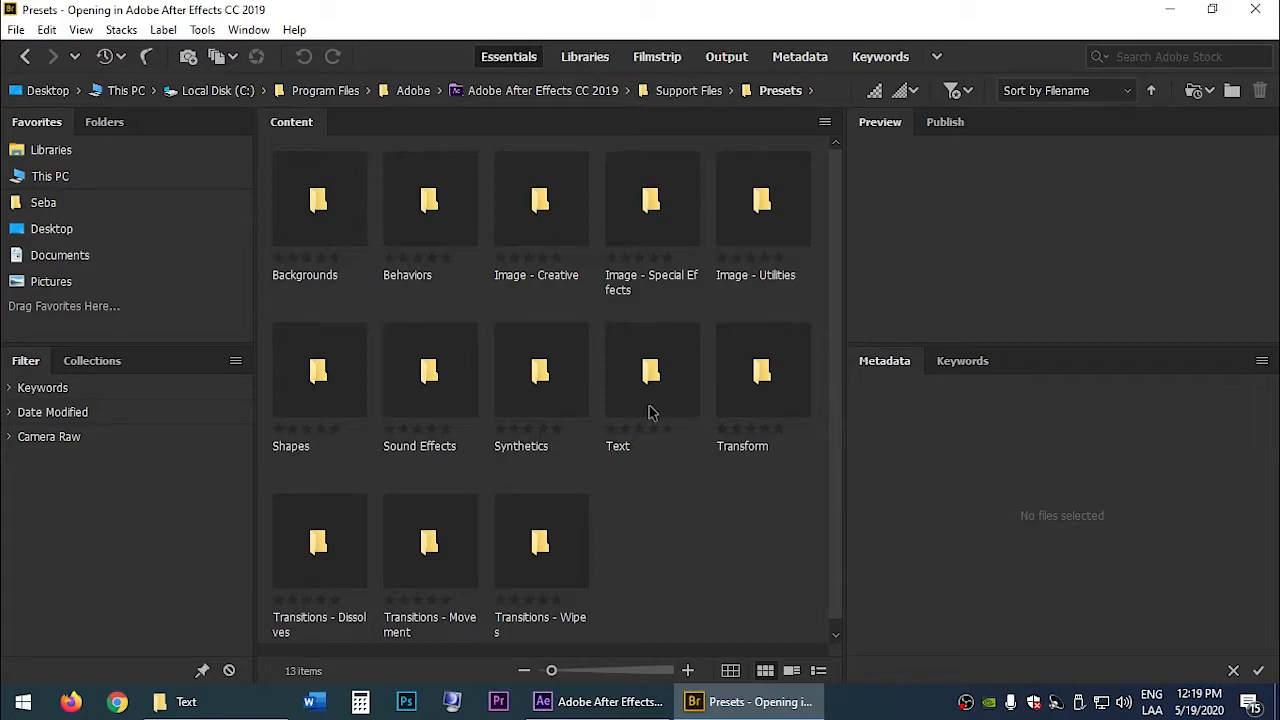
double_click(628, 382)
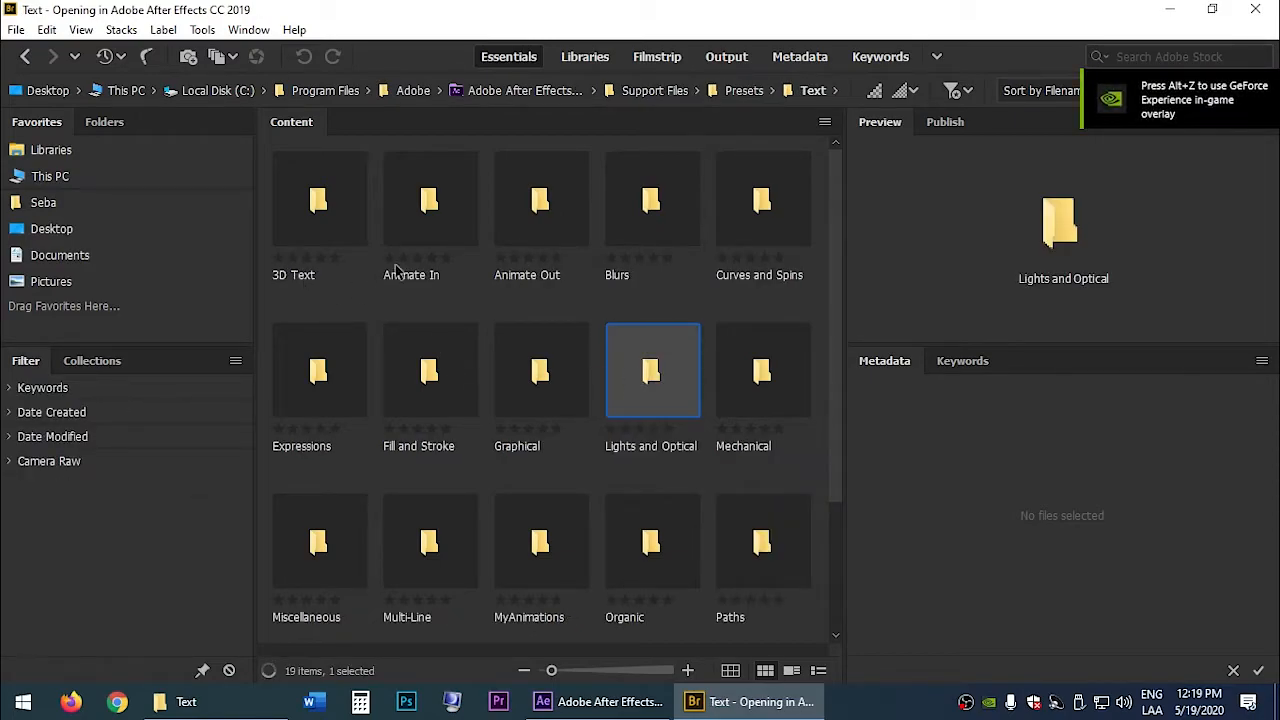
Step: Open the Animate In folder and preview the Center Spiral.ffx preset
left_click(423, 238)
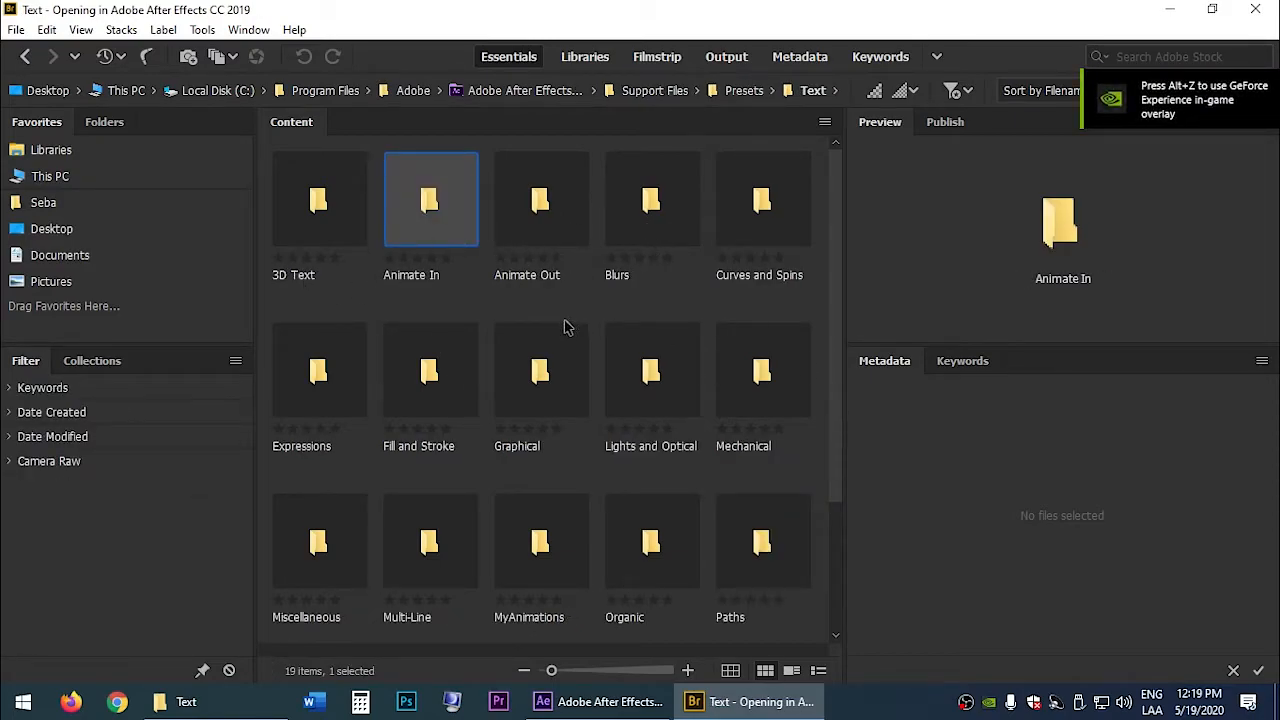
double_click(426, 212)
left_click(340, 228)
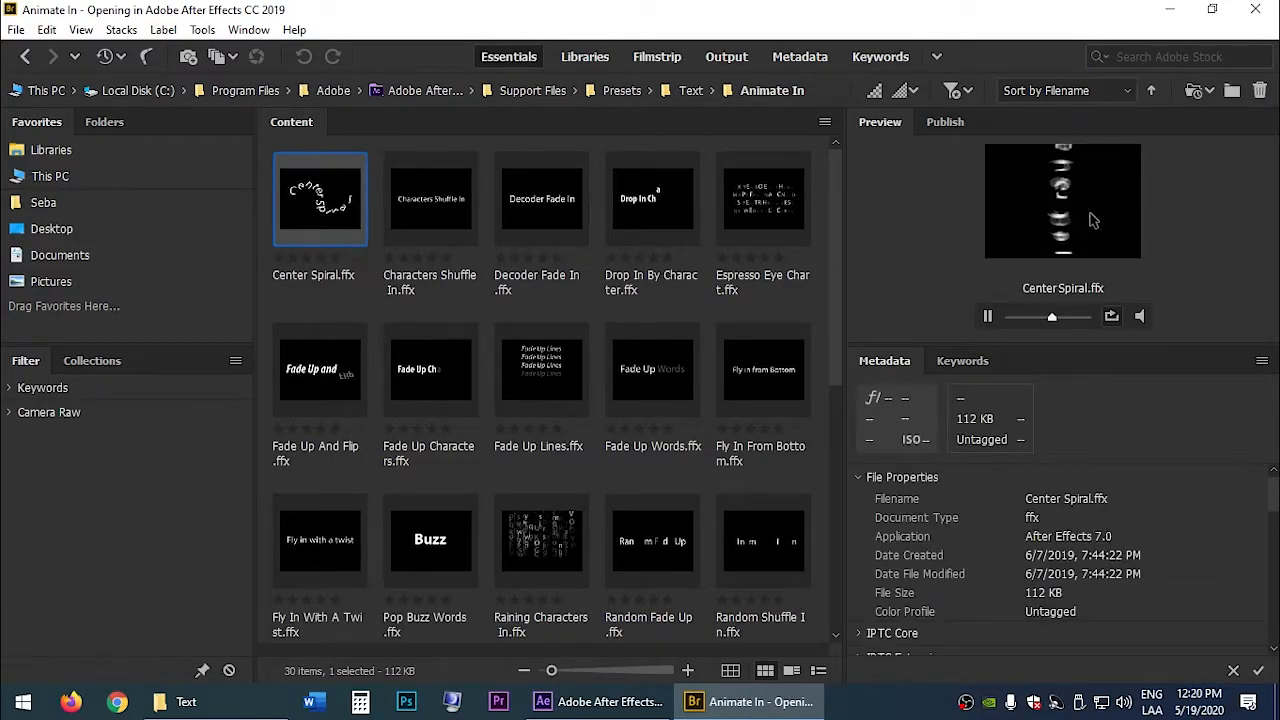
Step: Preview more Animate In presets, including Characters Shuffle In, Decoder Fade In, Espresso Eye Chart and Fade Up Characters
left_click(470, 218)
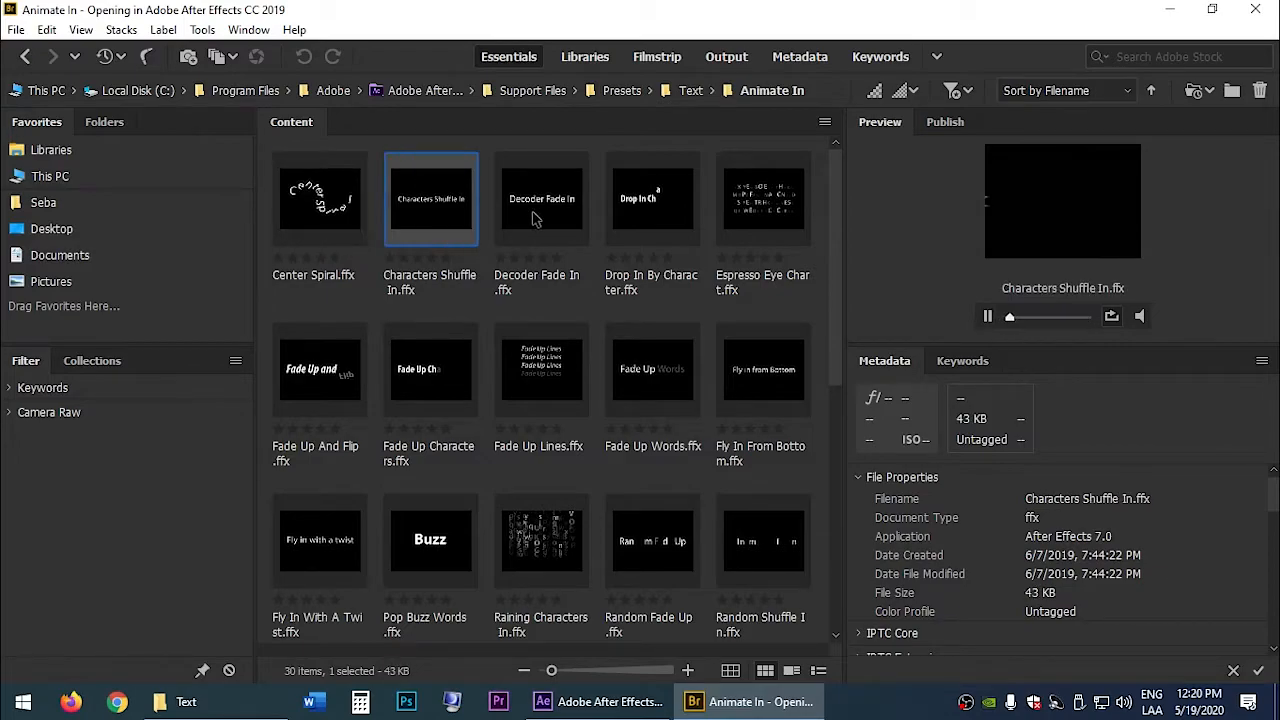
left_click(539, 220)
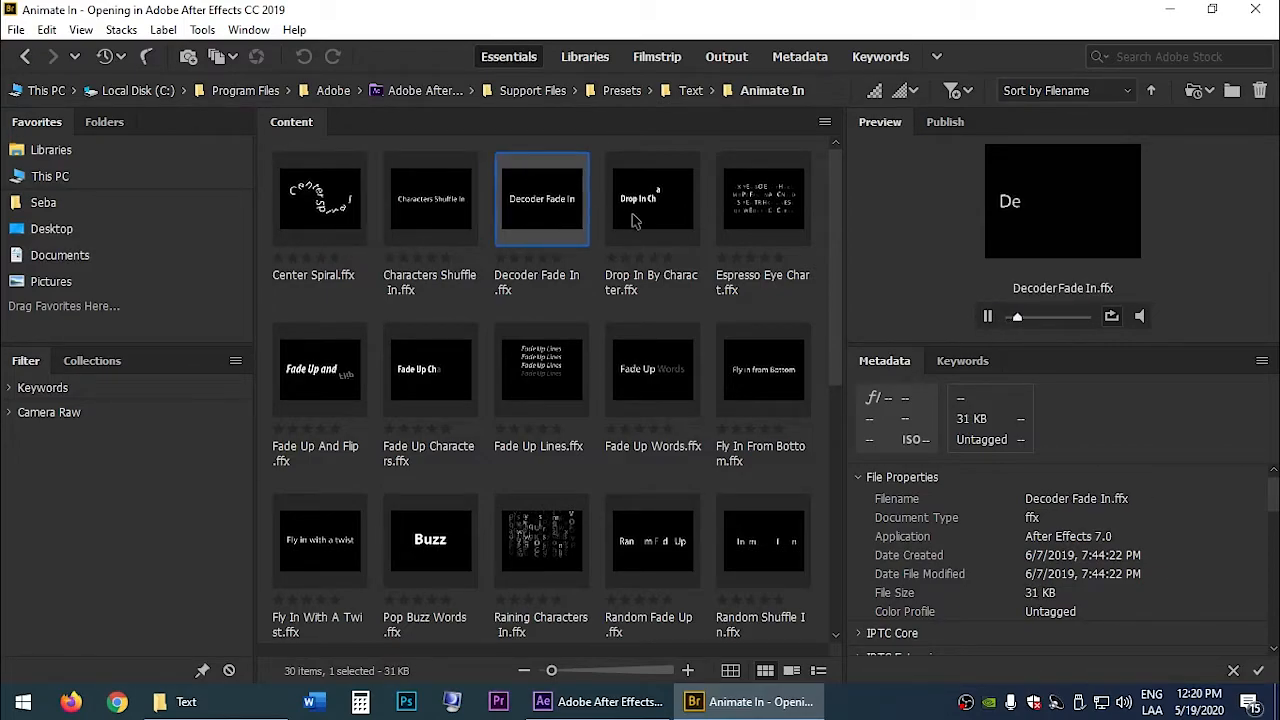
left_click(637, 221)
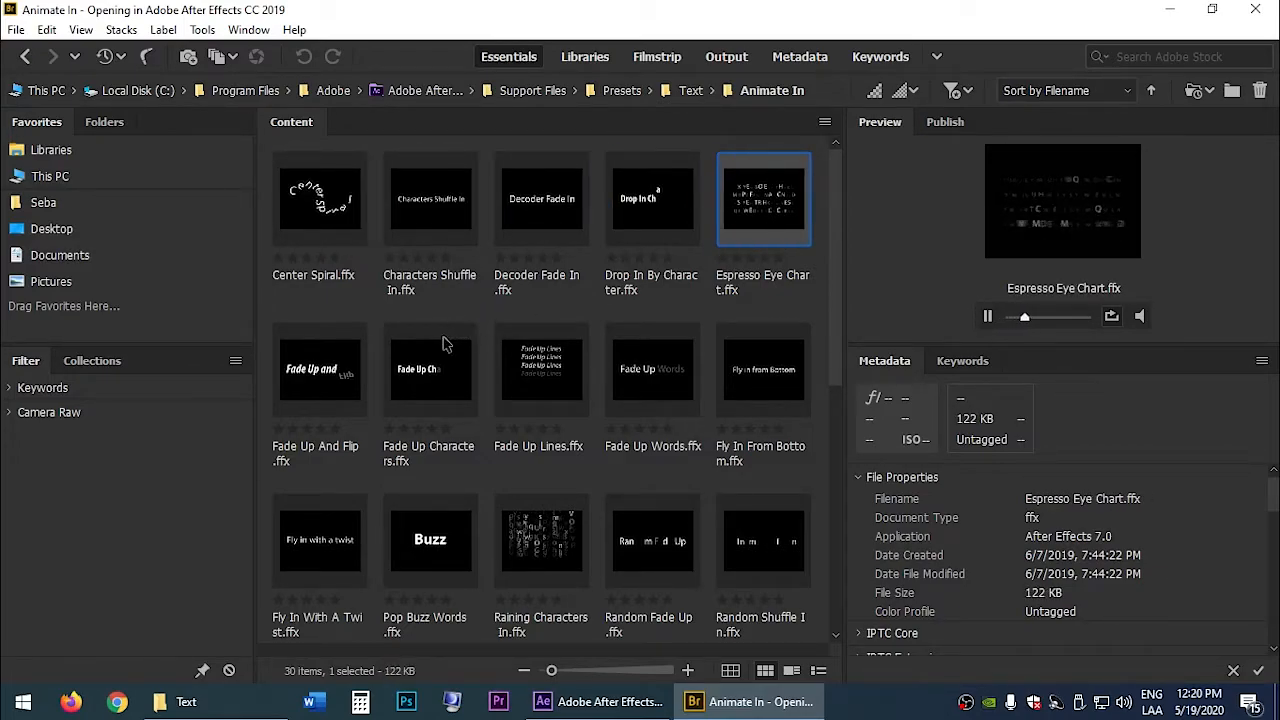
key("Right")
key("Right")
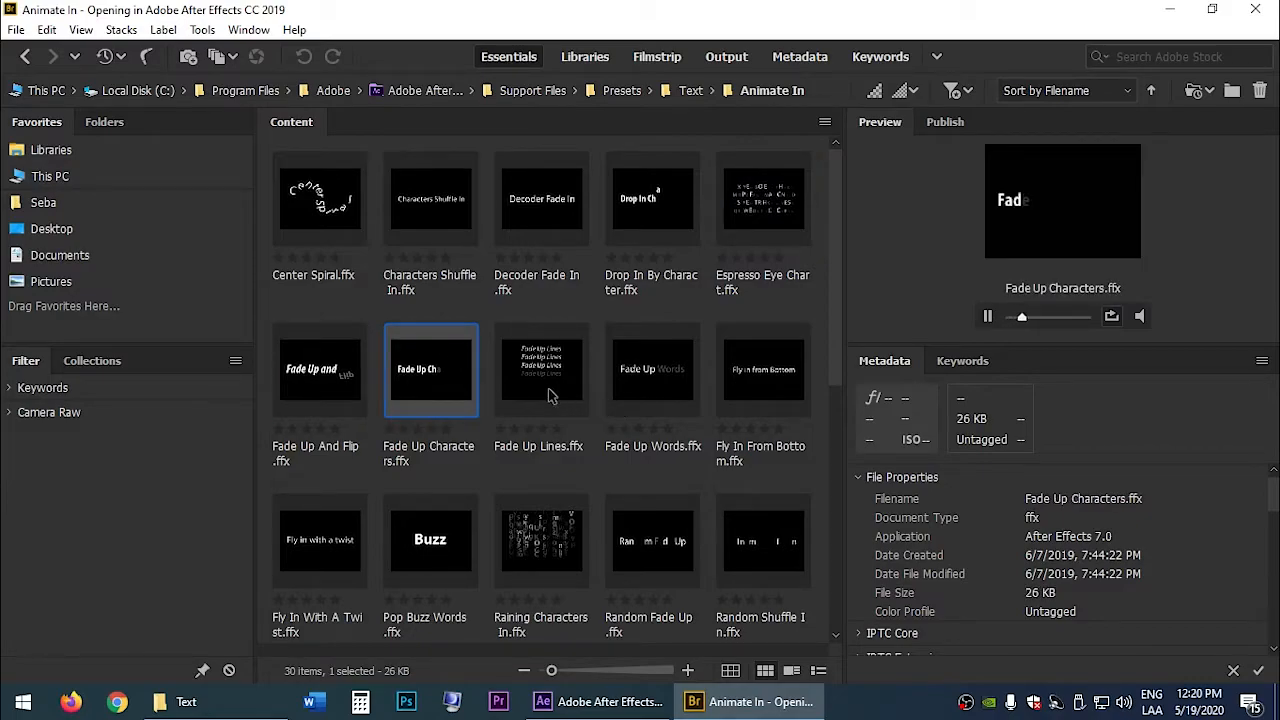
key("Right")
left_click(660, 394)
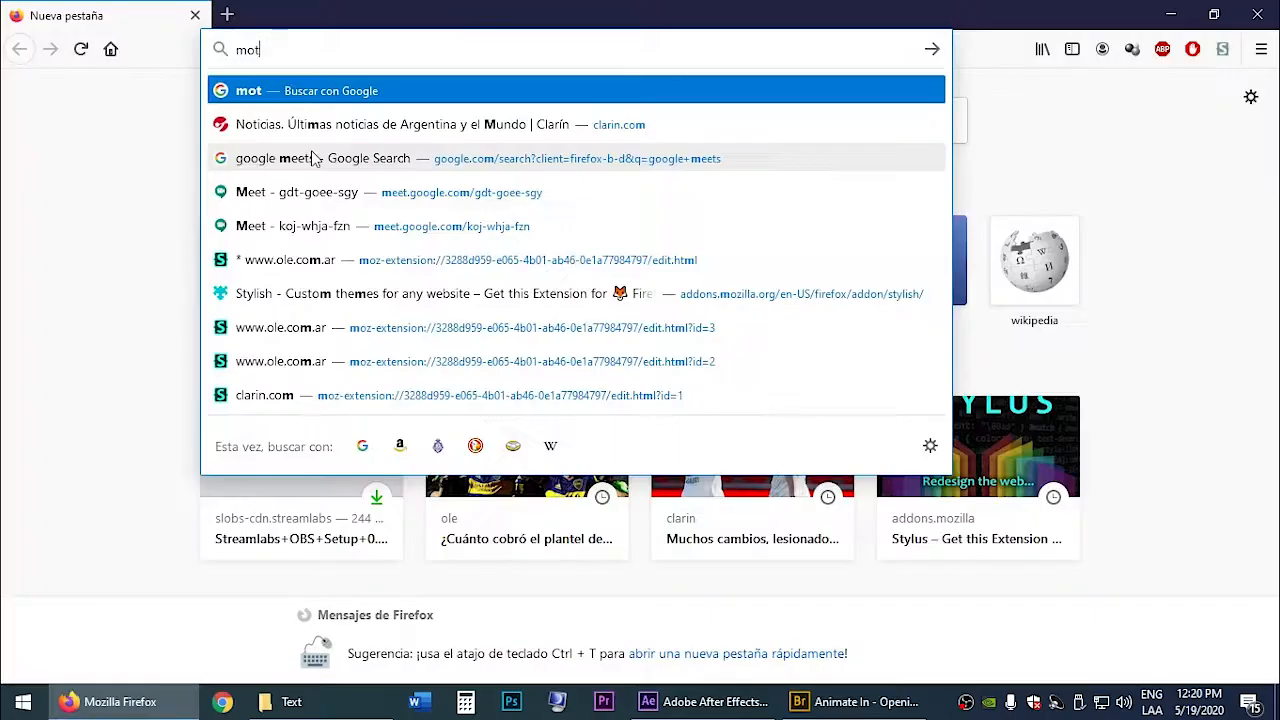
Step: In Firefox, search for "motion island text preset" and open the blog's After Effects text animation presets page
type("ion is")
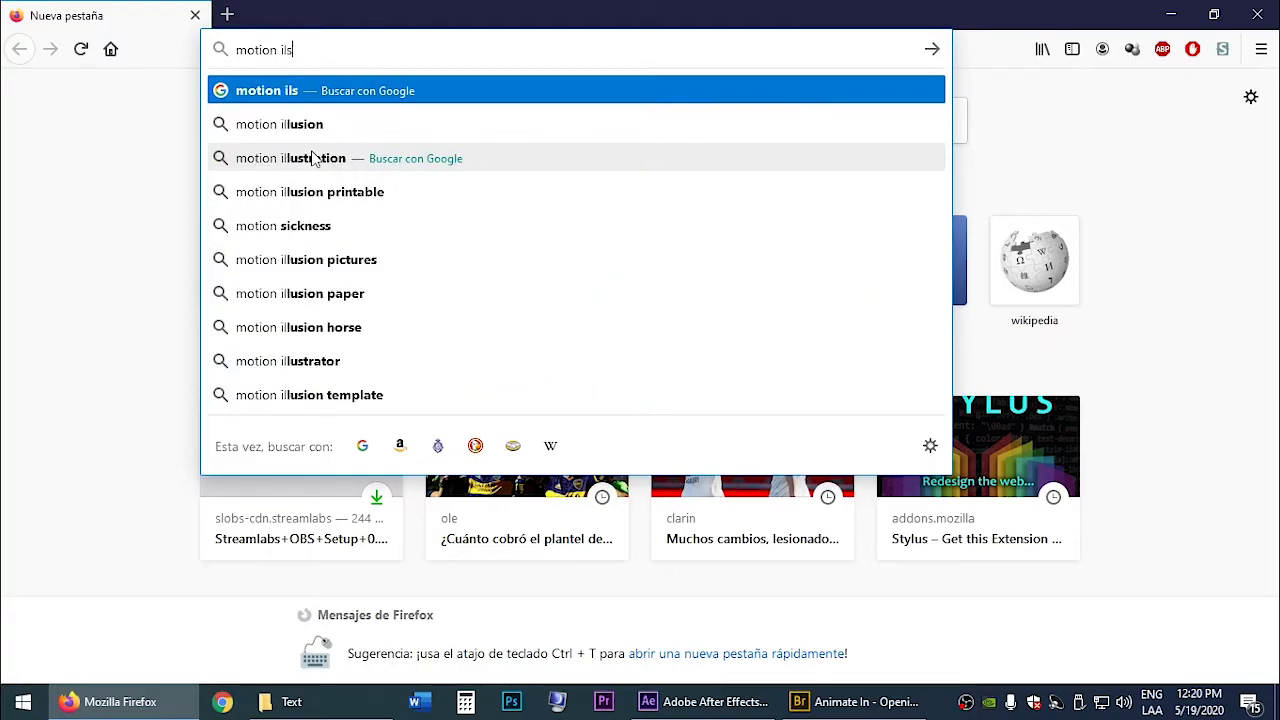
type("land")
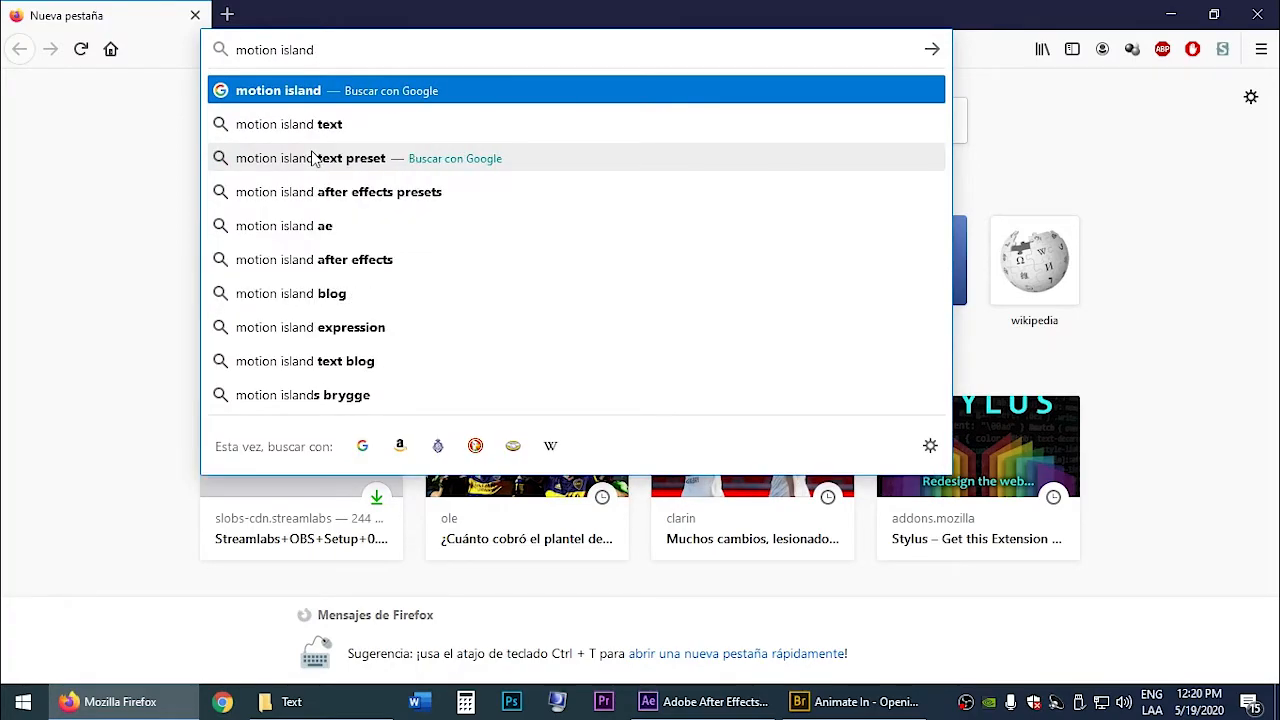
key("Down")
left_click(314, 158)
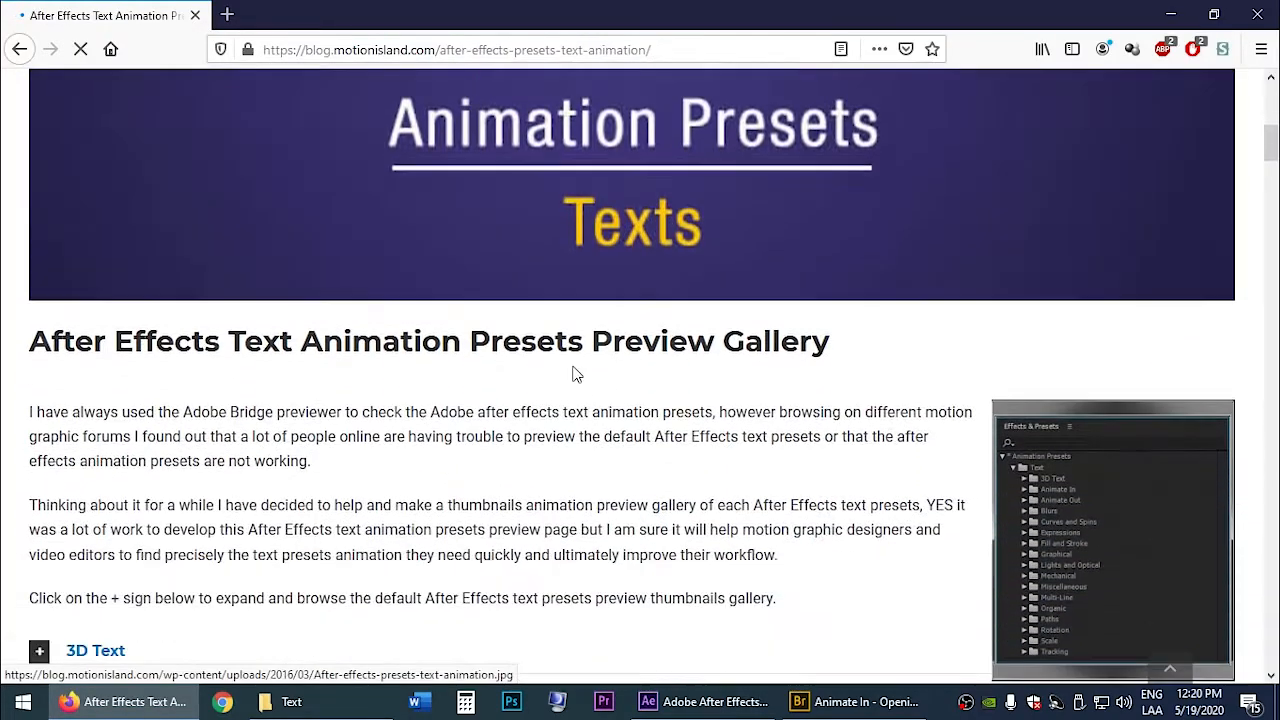
Step: Expand the Animate In section of the preview gallery and look through its animated thumbnails
scroll(470, 370, "down", 4)
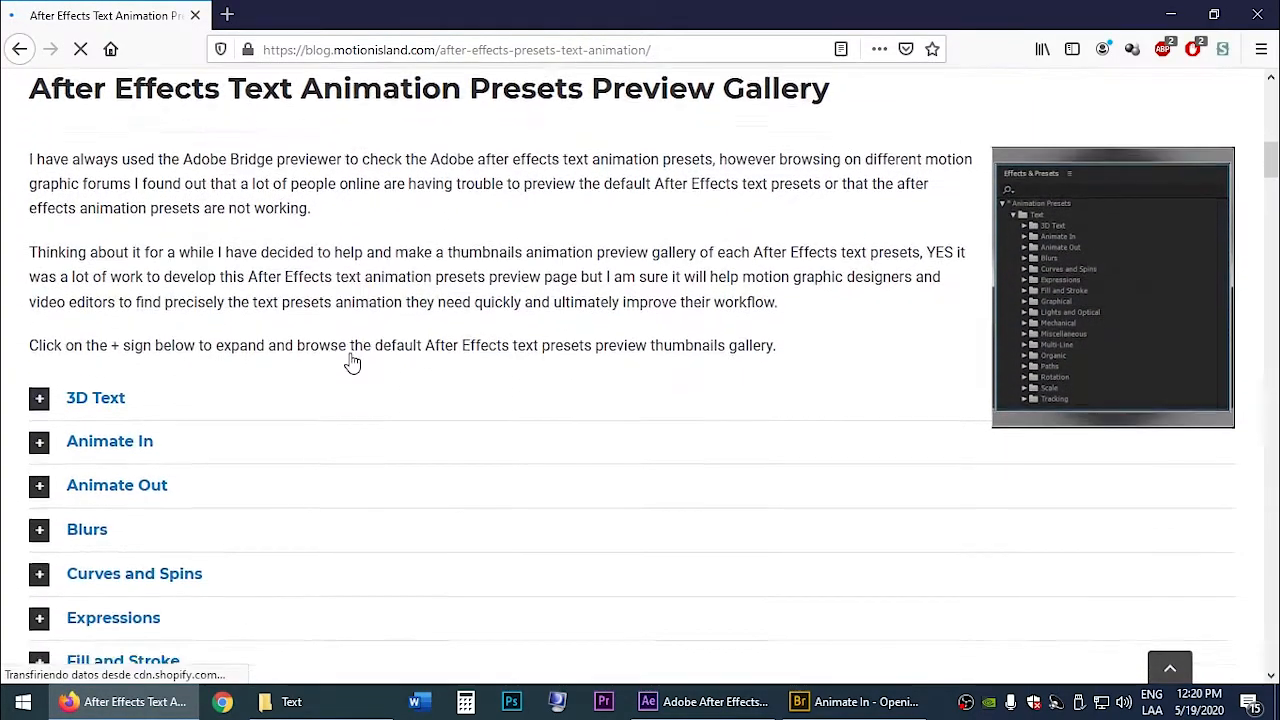
left_click(120, 300)
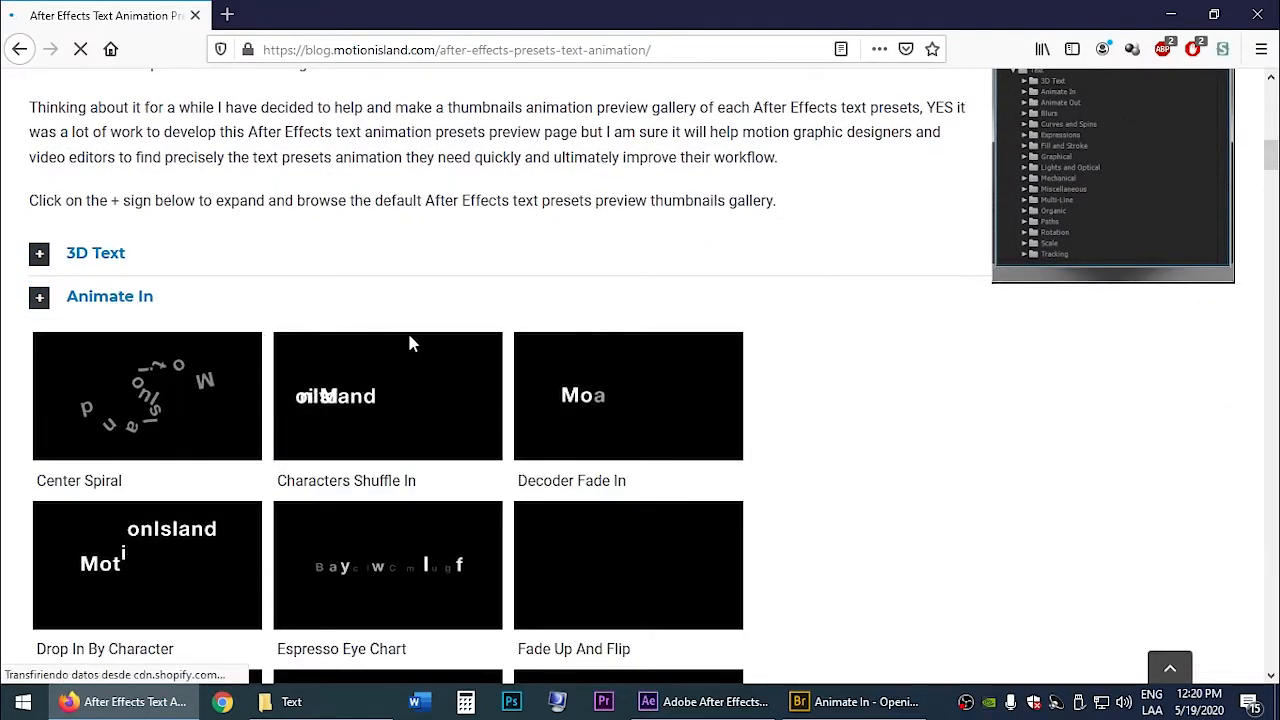
scroll(420, 340, "down", 5)
scroll(1000, 411, "down", 2)
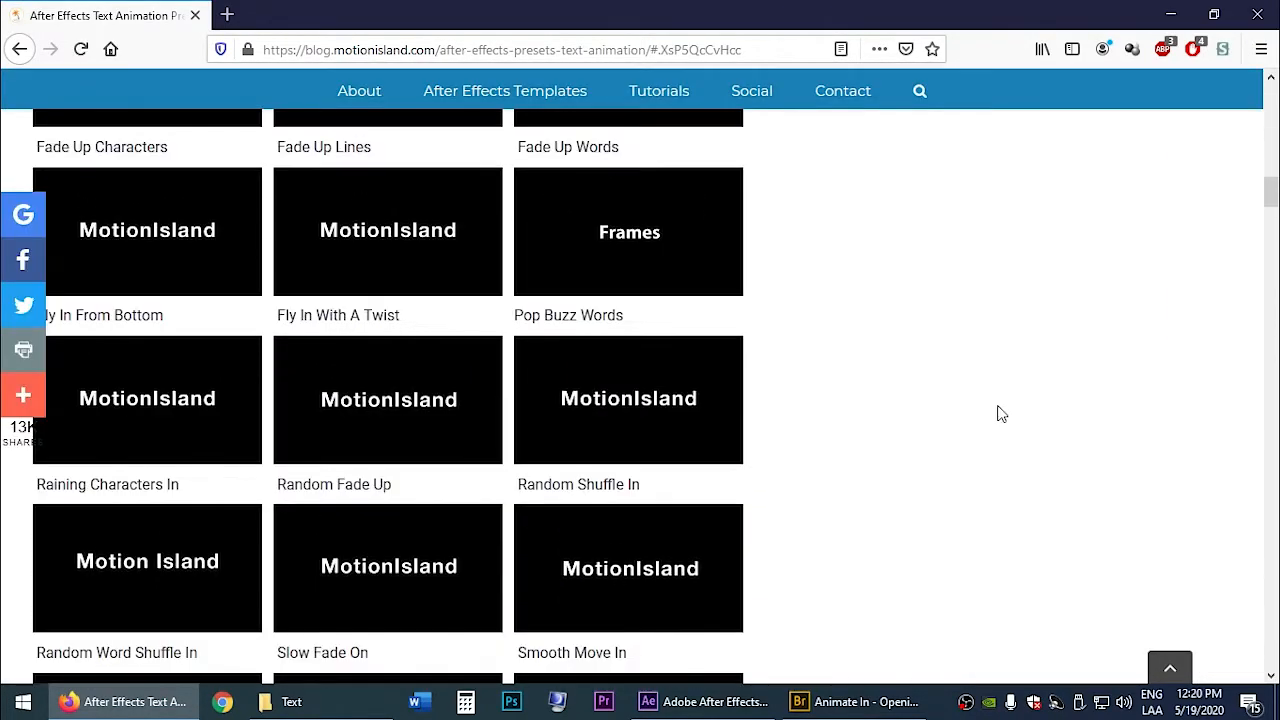
scroll(903, 406, "down", 5)
scroll(903, 406, "down", 5)
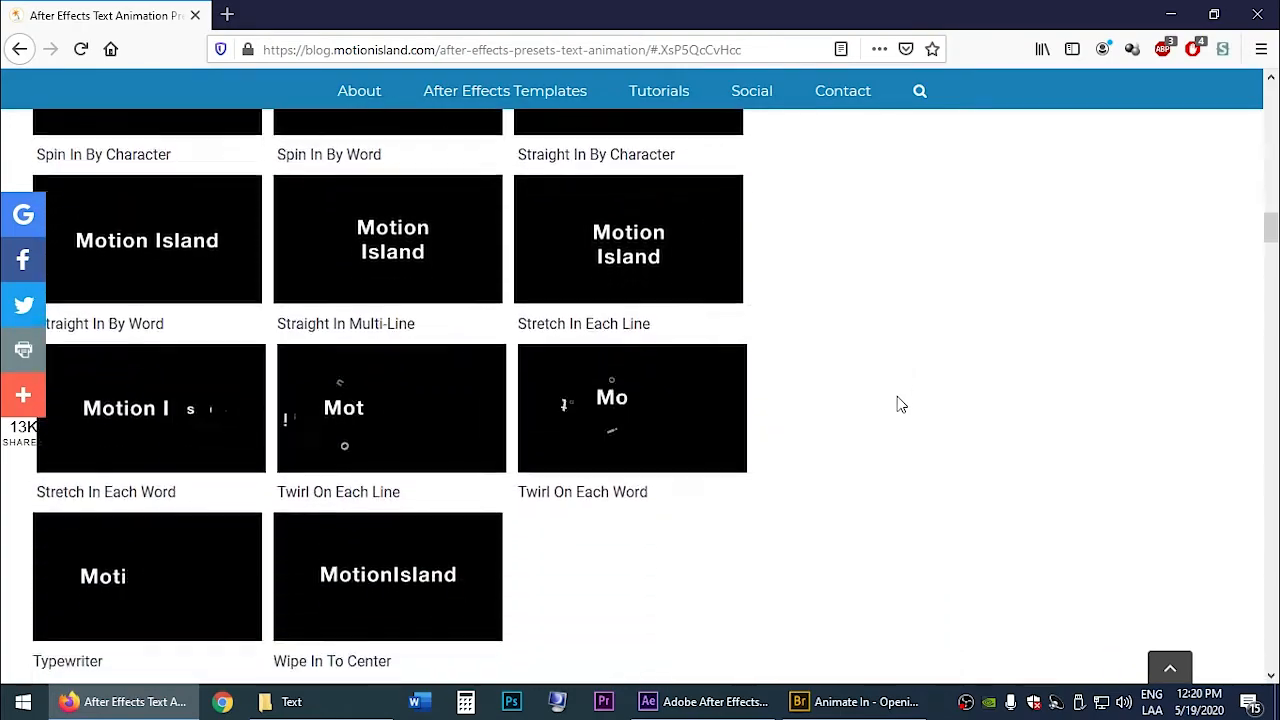
Step: Expand the gallery's Animate Out and Blurs sections and examine their animated preset thumbnails
left_click(143, 429)
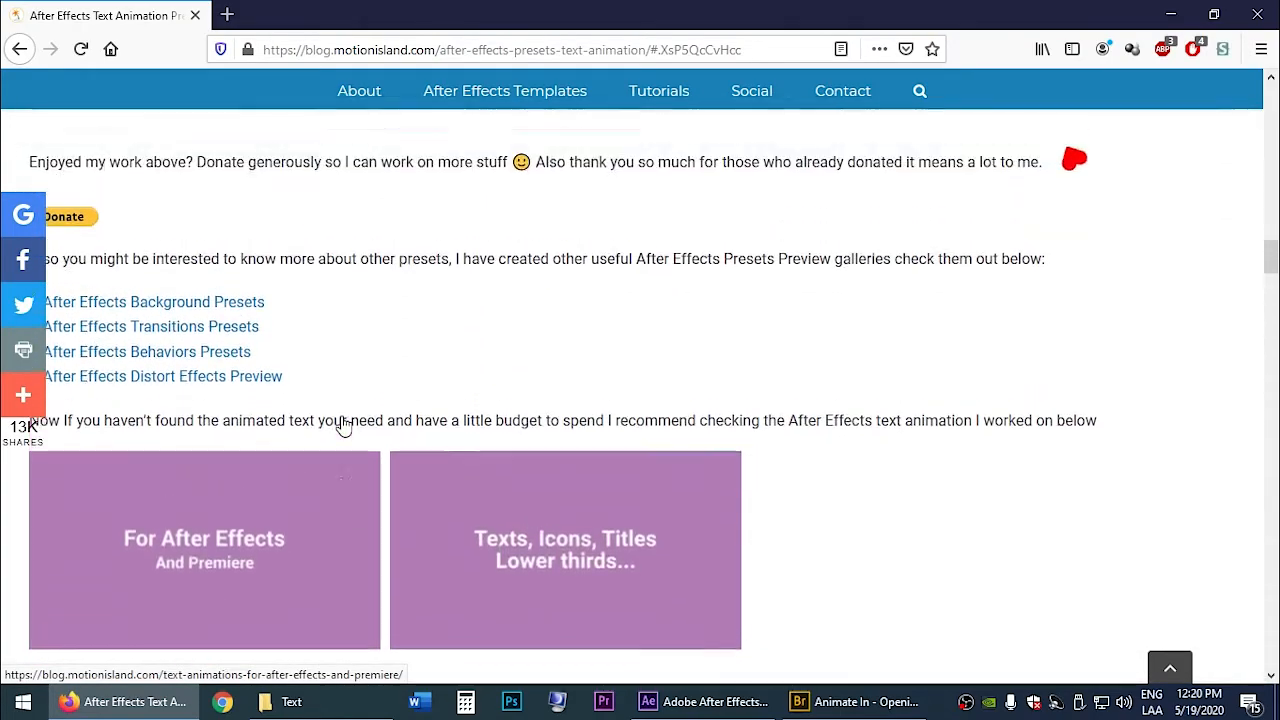
scroll(329, 449, "down", 4)
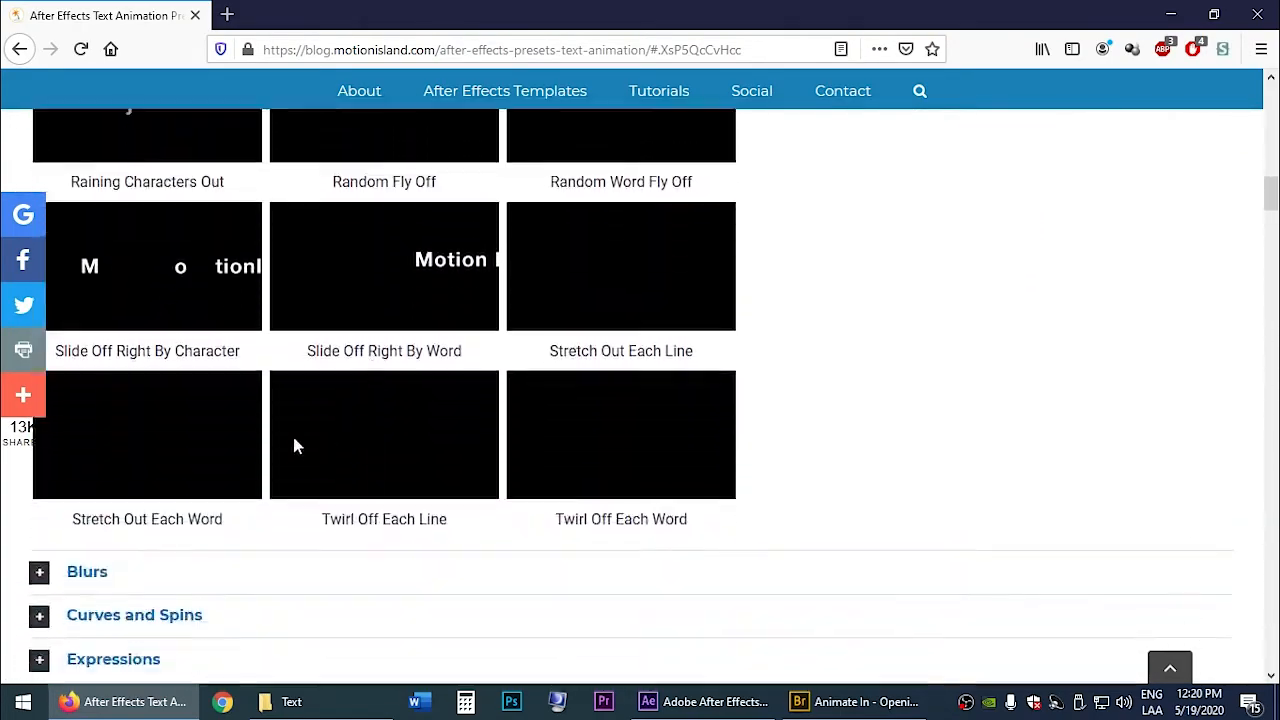
left_click(100, 512)
scroll(225, 448, "up", 4)
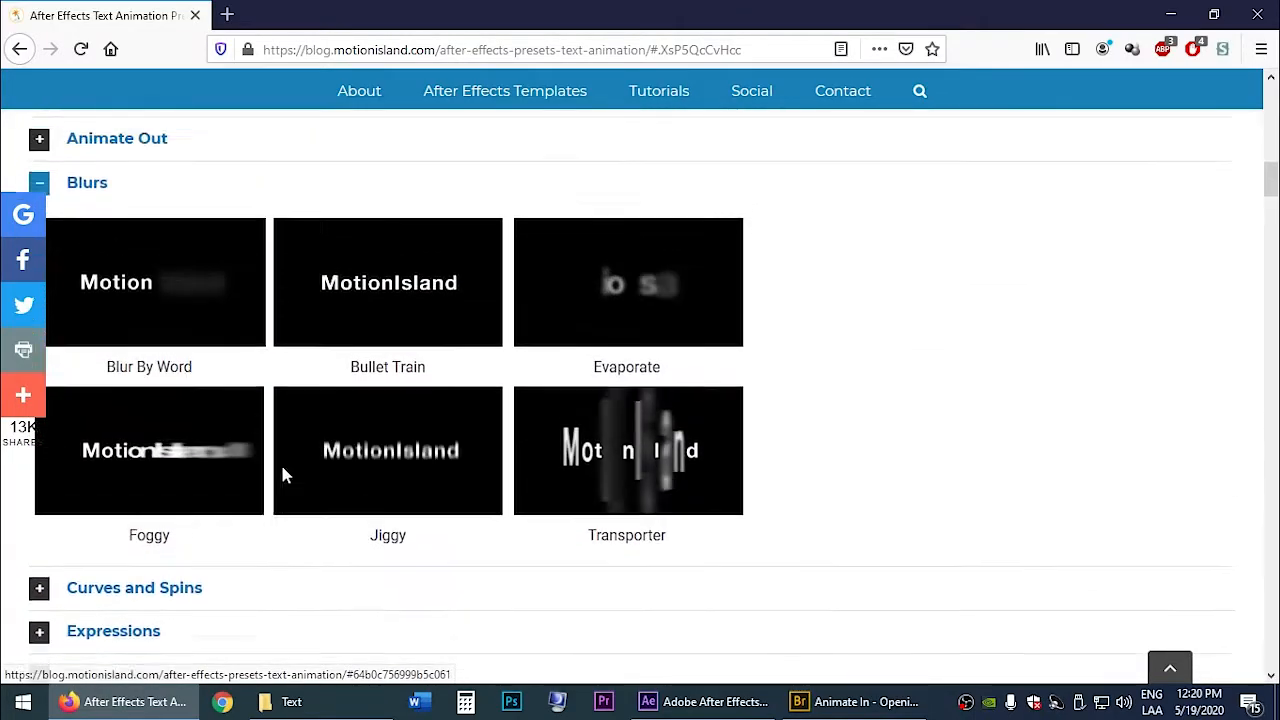
scroll(160, 606, "down", 1)
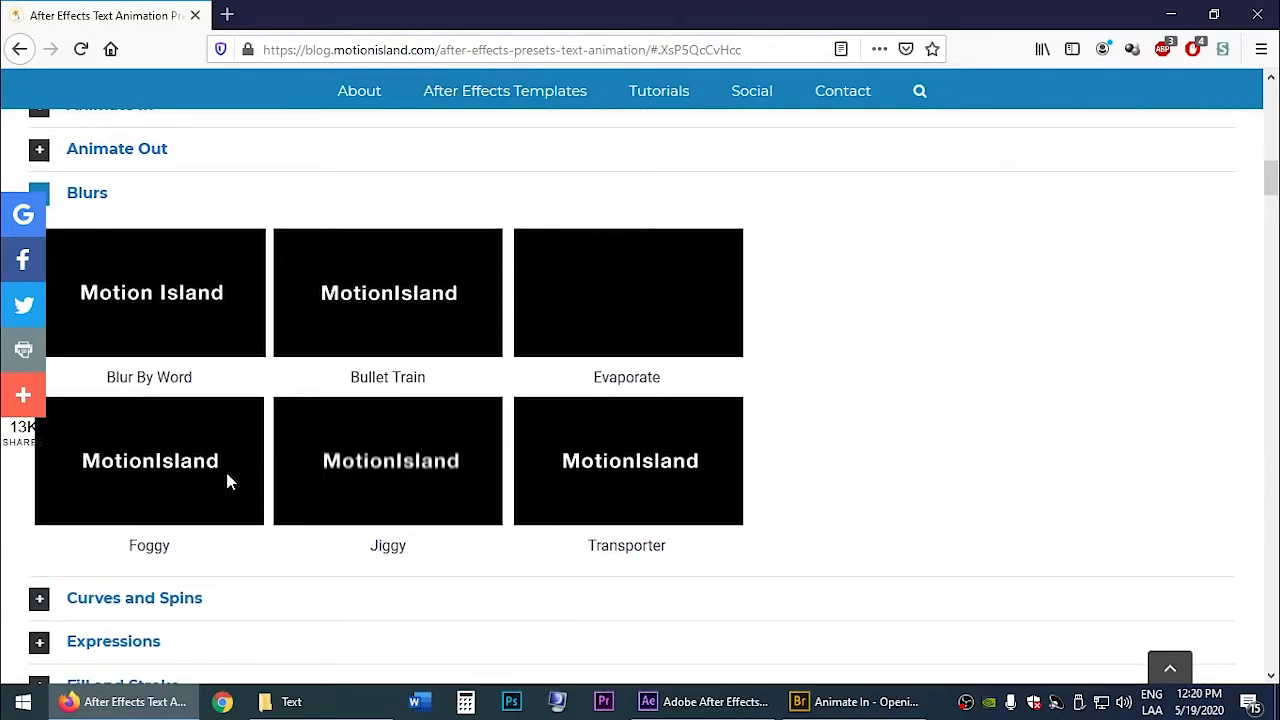
Step: Switch to After Effects and delete Animator 1 from the Composición Digital text layer
left_click(705, 701)
left_click(212, 536)
left_click(73, 532)
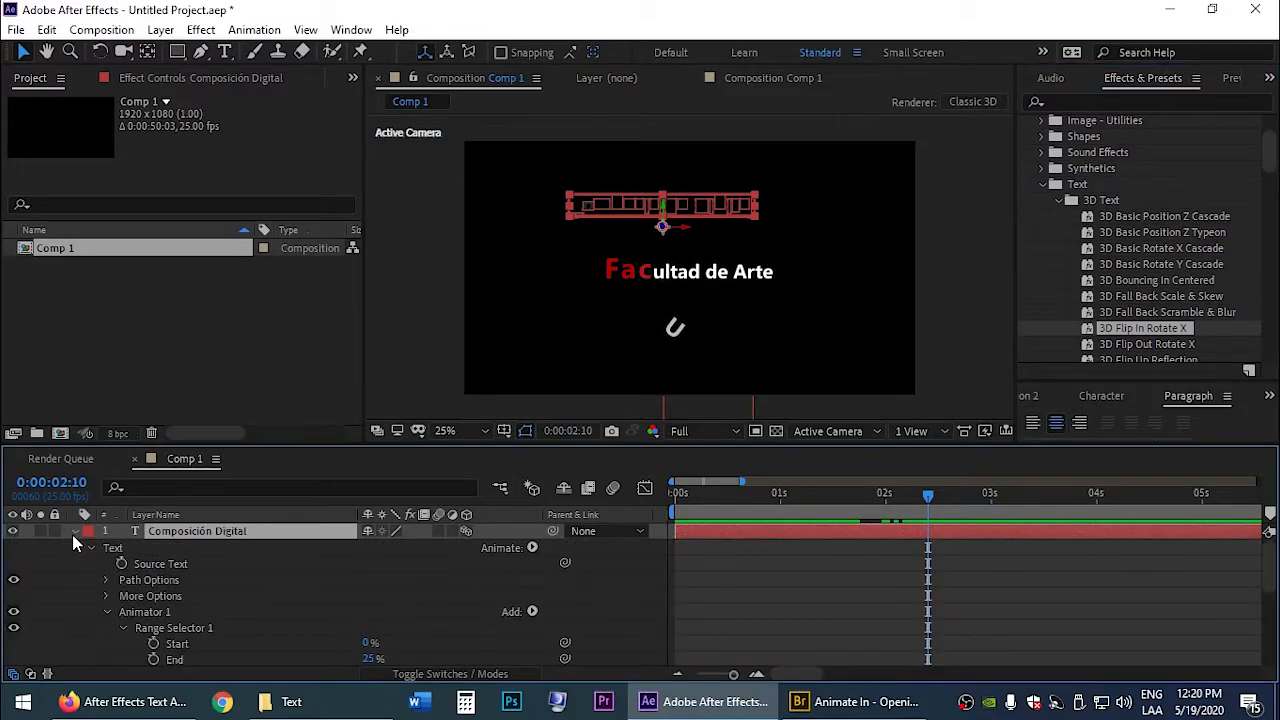
left_click(150, 612)
key("Delete")
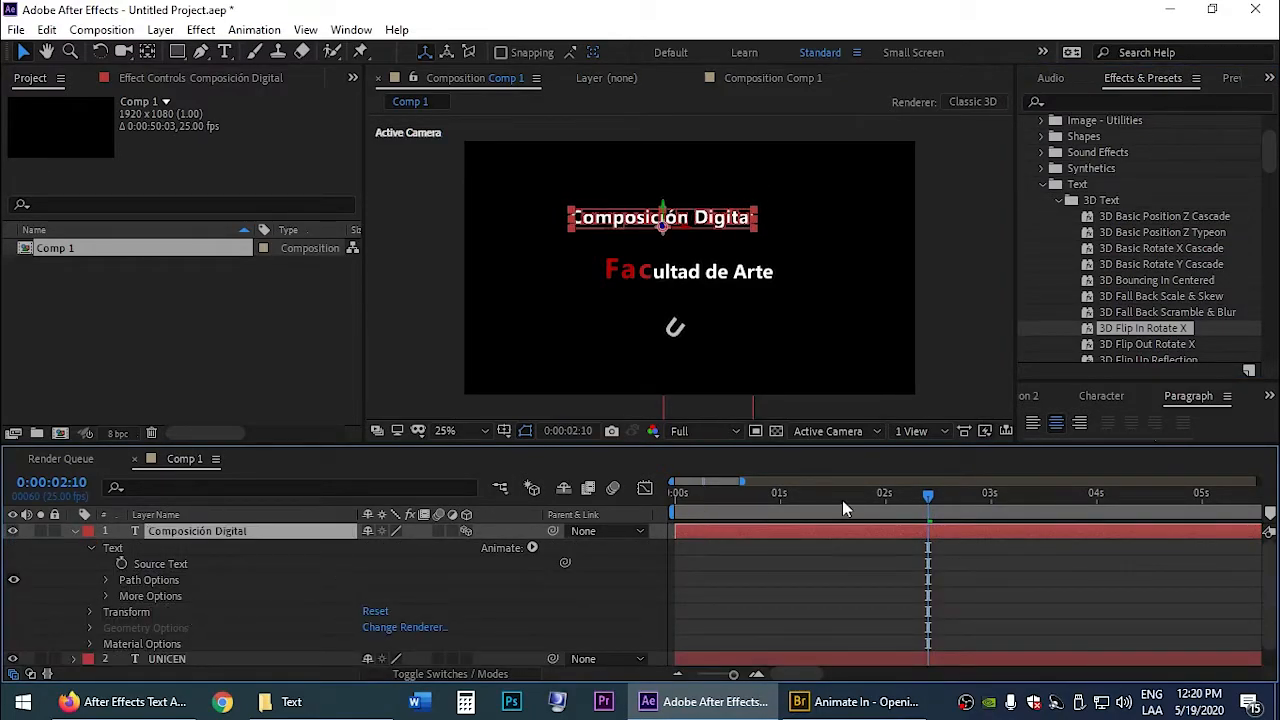
Step: Search the presets for "fogg" and apply the Foggy text preset to the Composición Digital layer at 0:00:00:00
key("space")
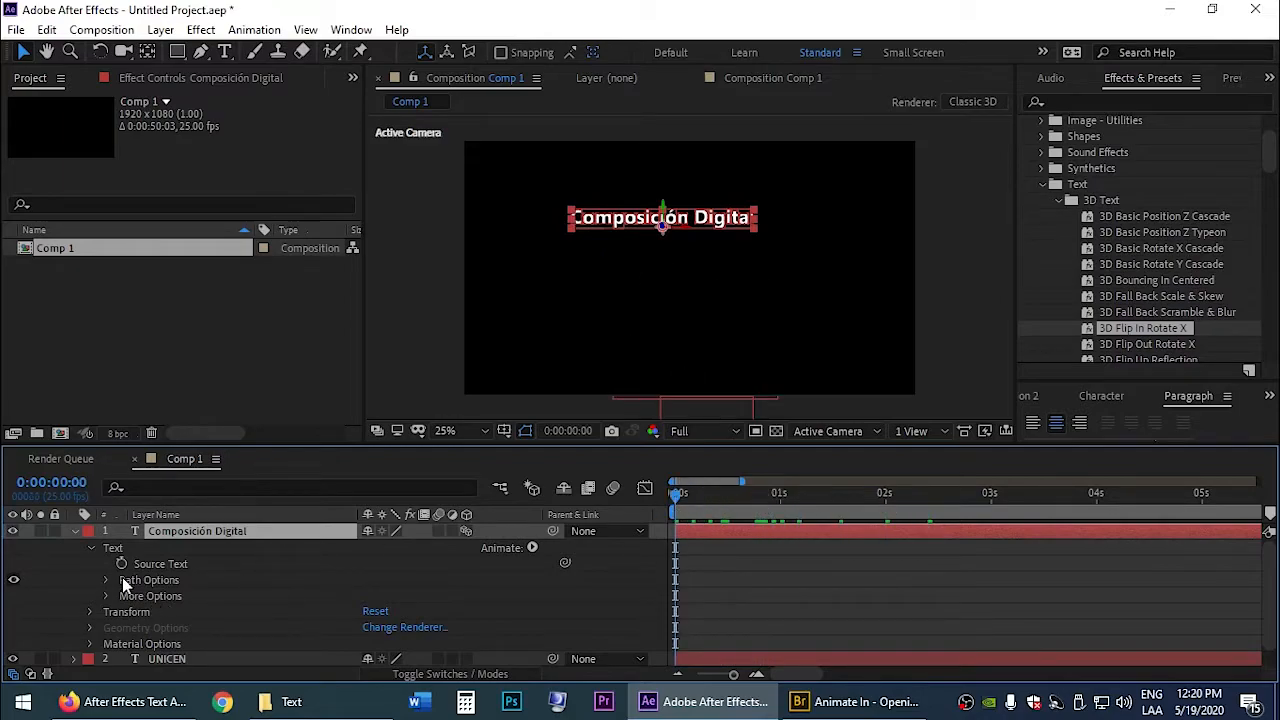
left_click(193, 546)
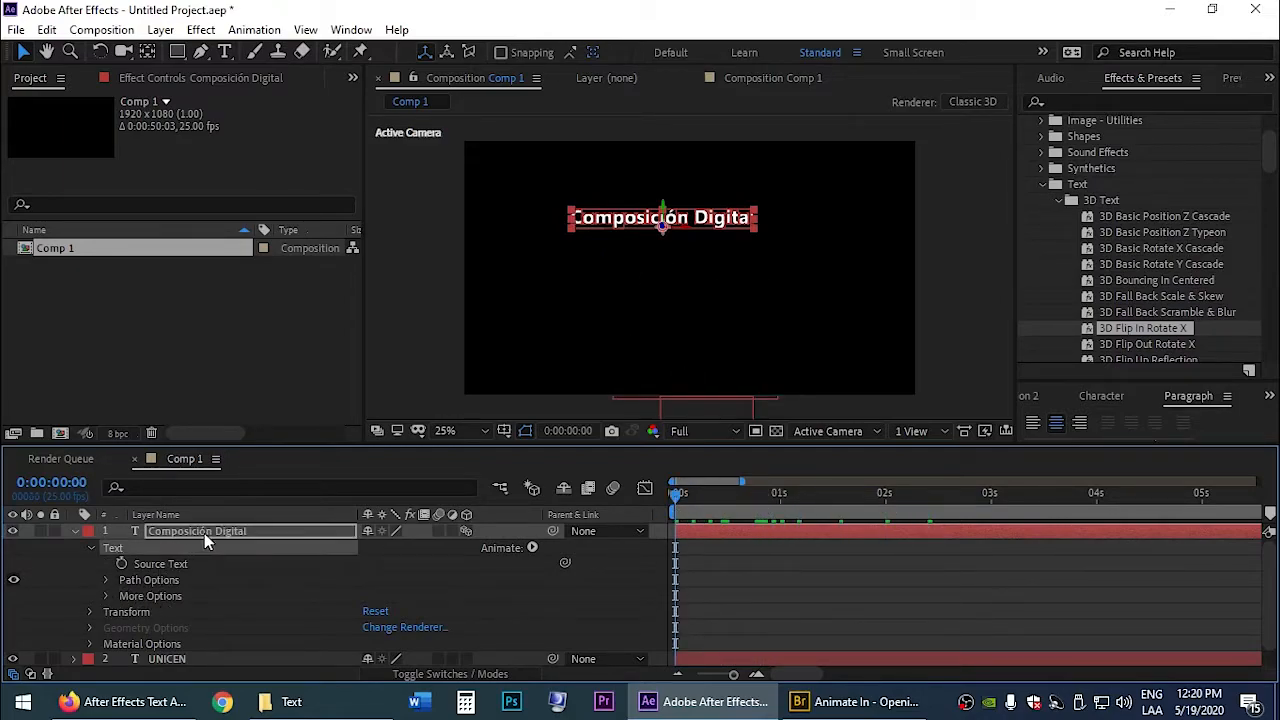
left_click(271, 532)
left_click(1140, 103)
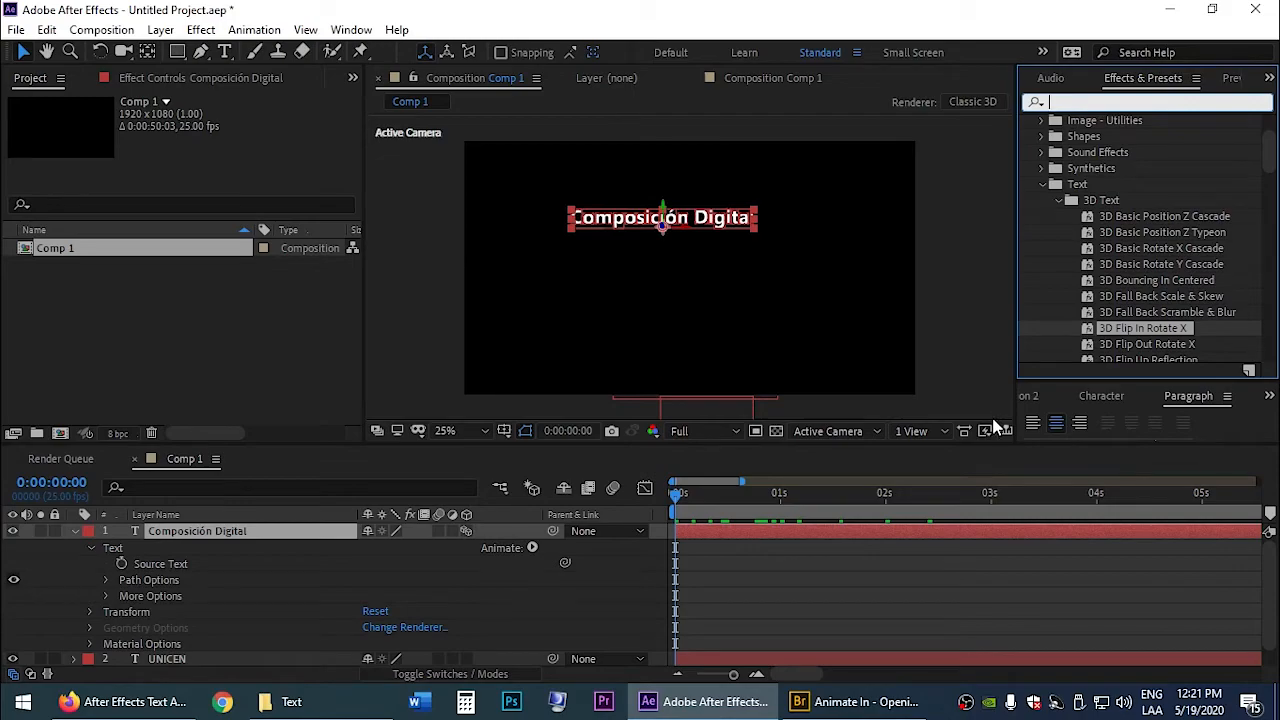
type("fogg")
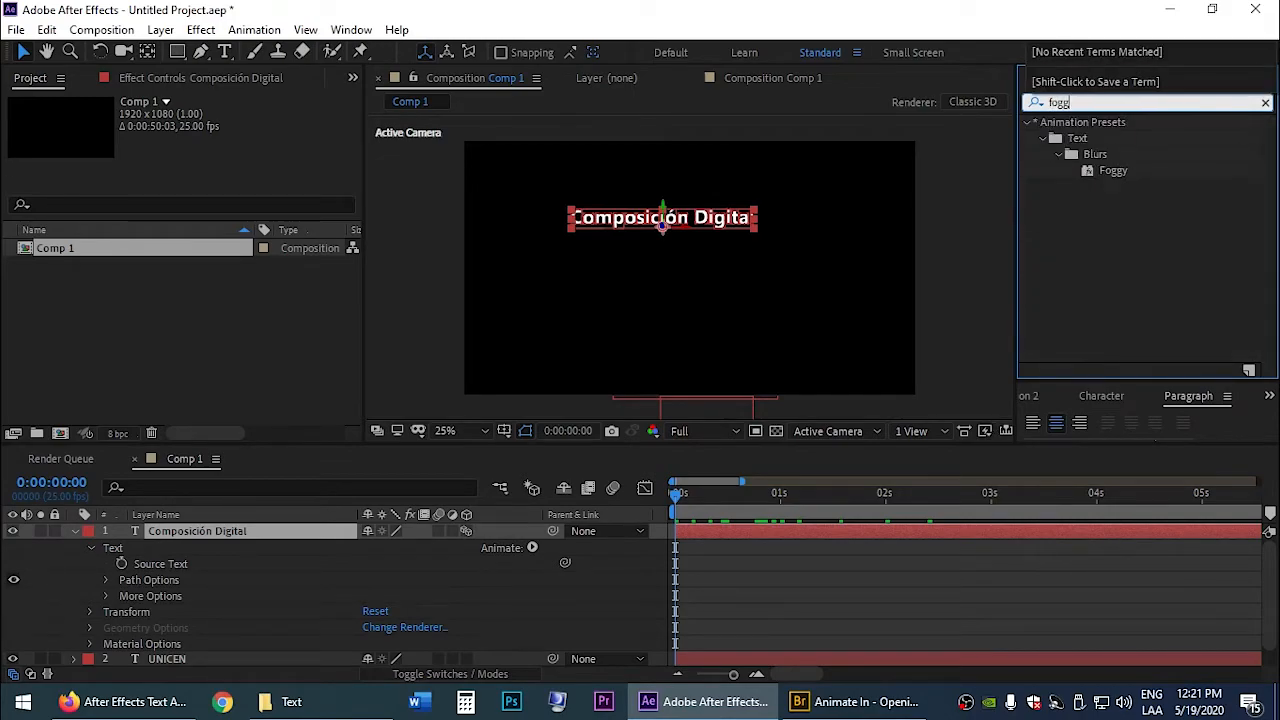
left_click_drag(1128, 176, 353, 460)
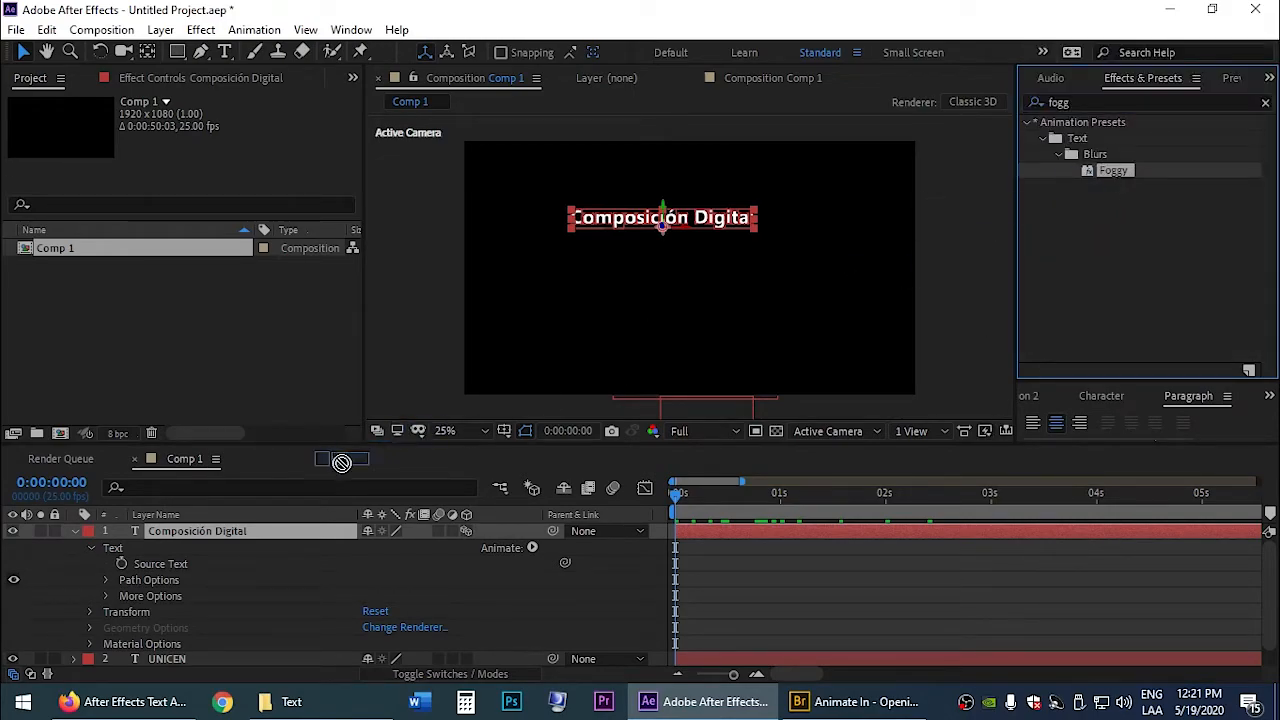
left_click_drag(197, 529, 197, 529)
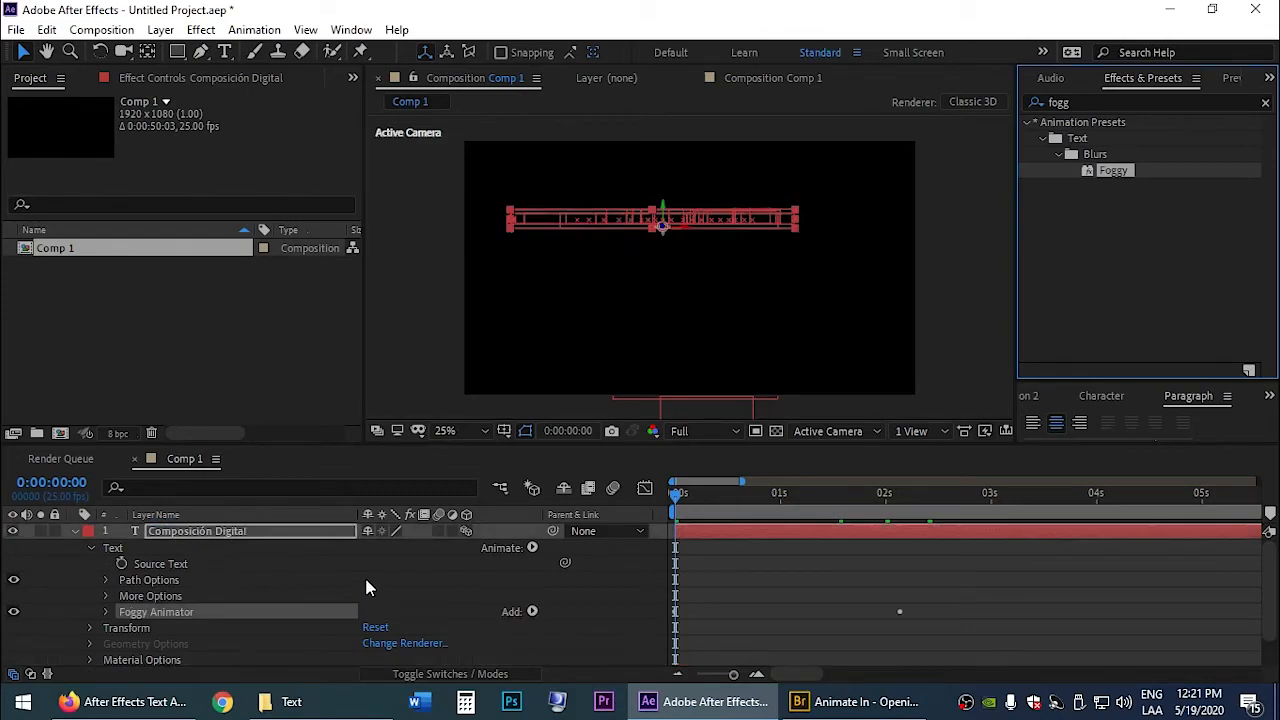
Step: Reveal the Composición Digital layer's keyframes, preview the Foggy animation and collapse the layer
key("u")
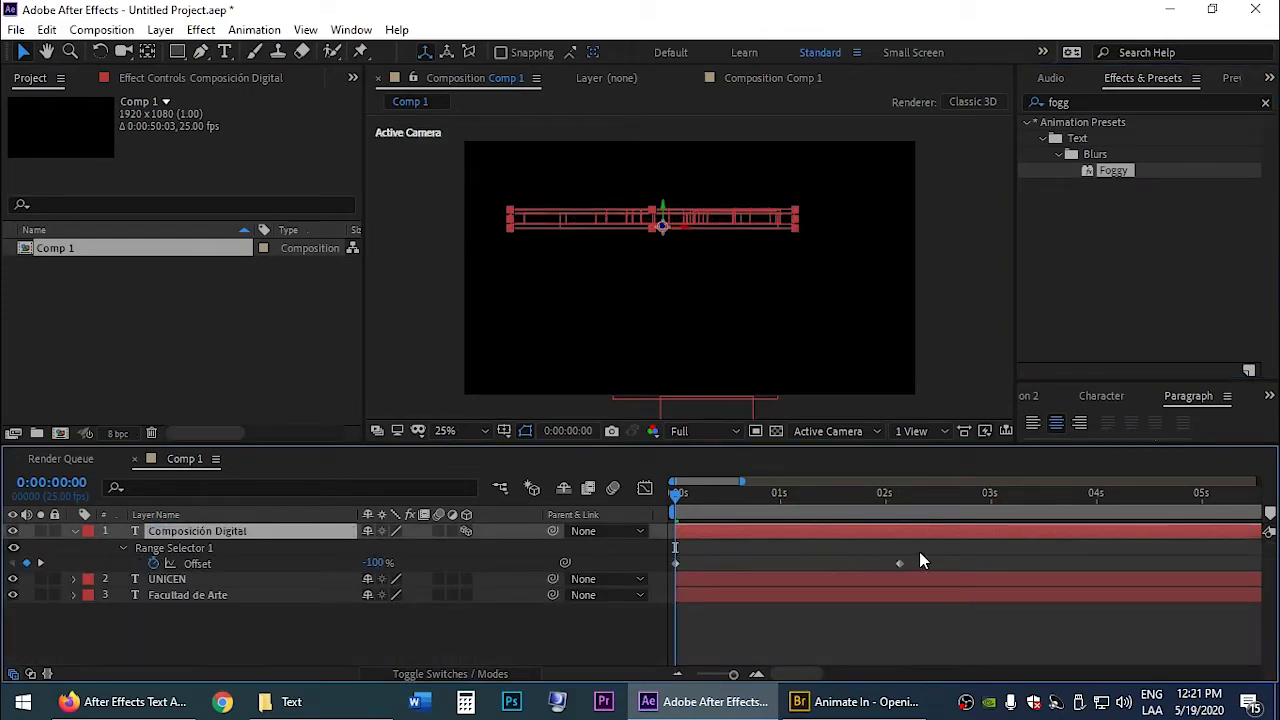
key("space")
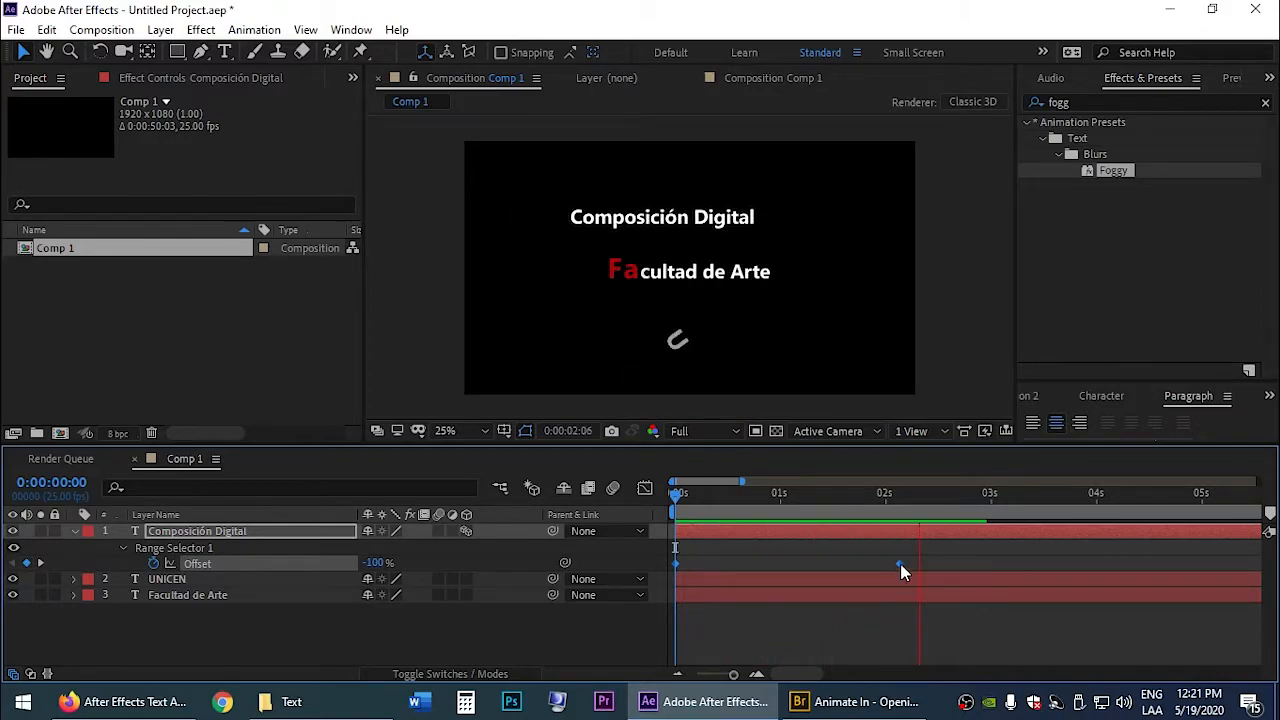
key("space")
left_click(73, 531)
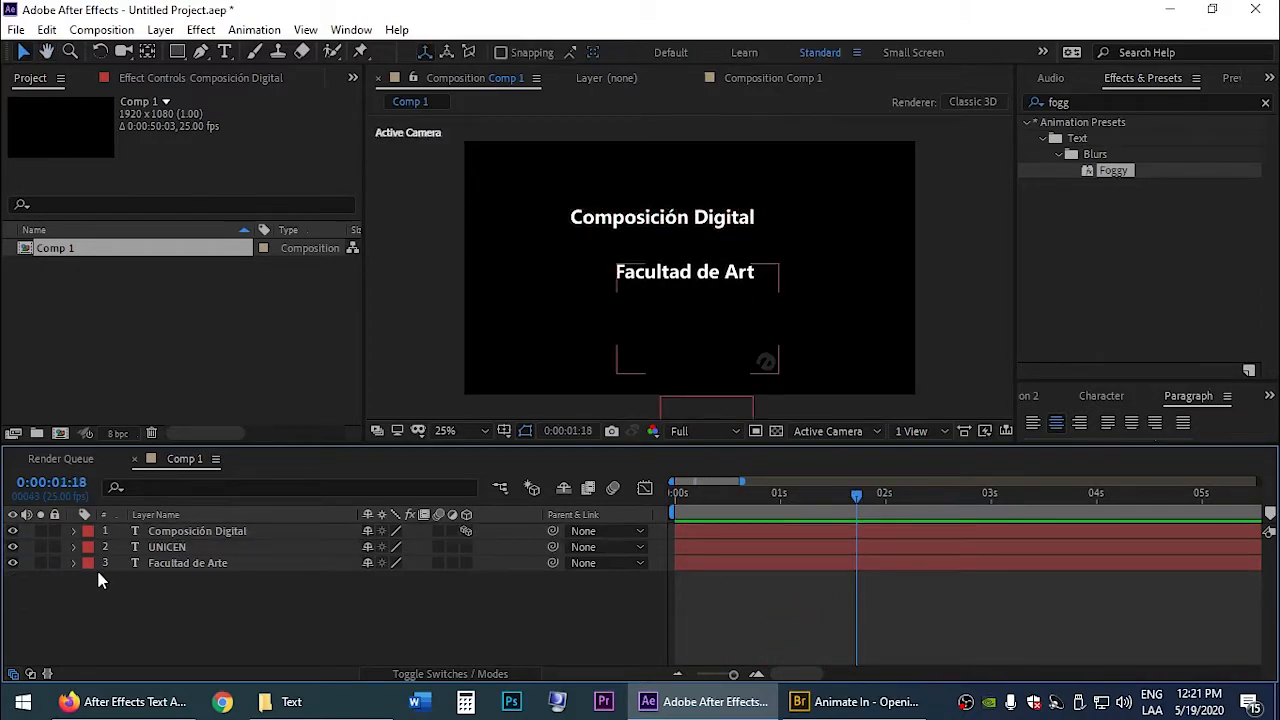
Step: Move the current time to 0:00:02:14, select the Facultad de Arte layer and expand its text properties
left_click(297, 590)
left_click_drag(817, 502, 945, 497)
left_click(632, 285)
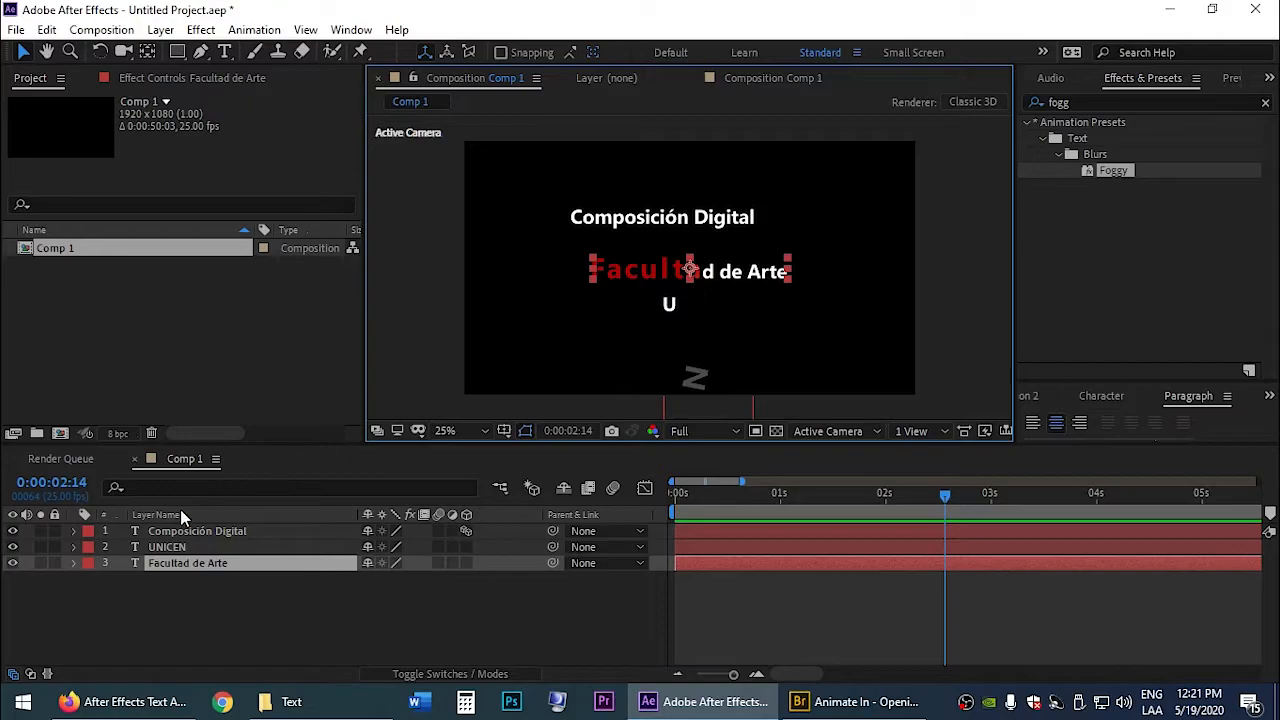
left_click(76, 563)
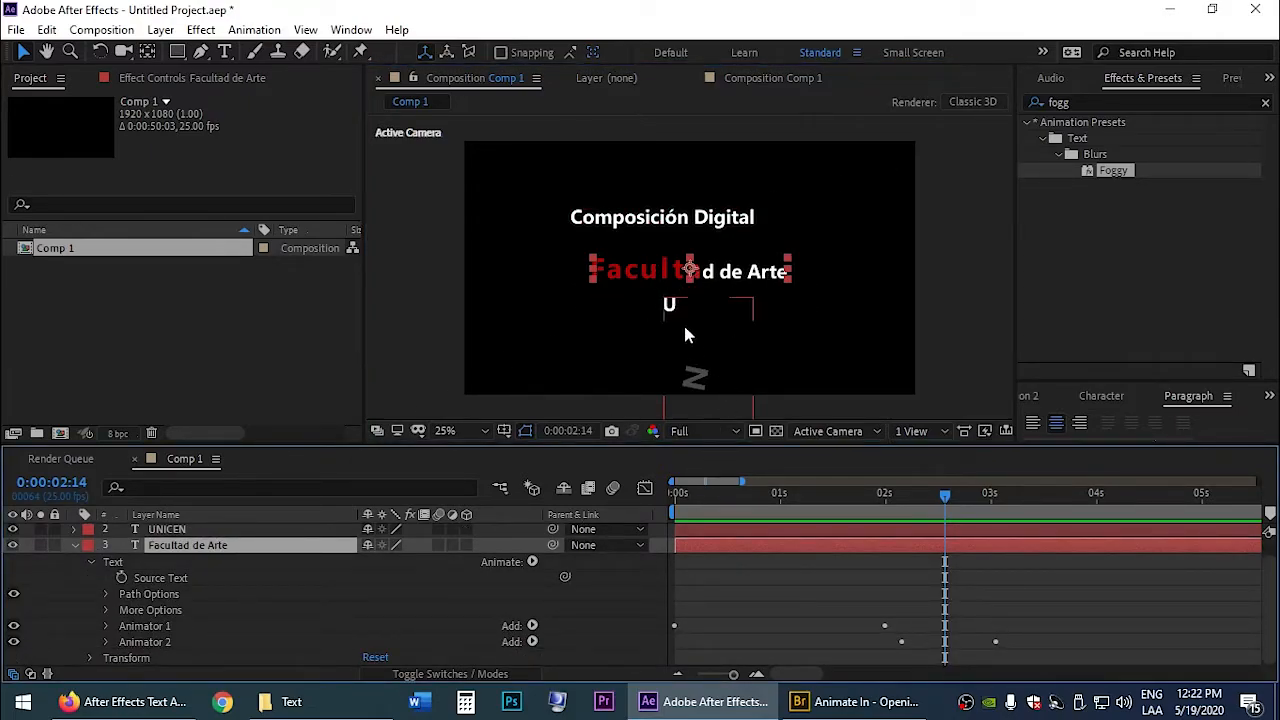
Step: In the Advanced settings of Animator 1's Range Selector 1 on Facultad de Arte, set Based On to Words
left_click(105, 626)
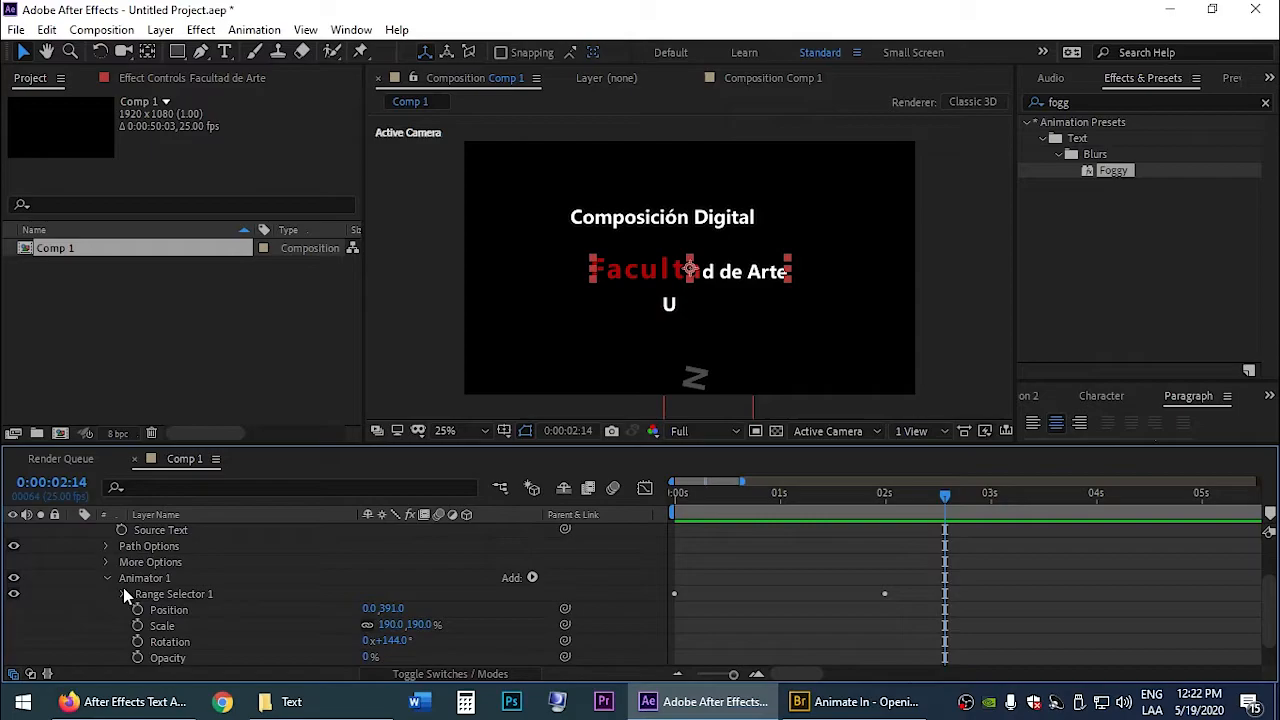
left_click(123, 592)
left_click(124, 594)
left_click(123, 592)
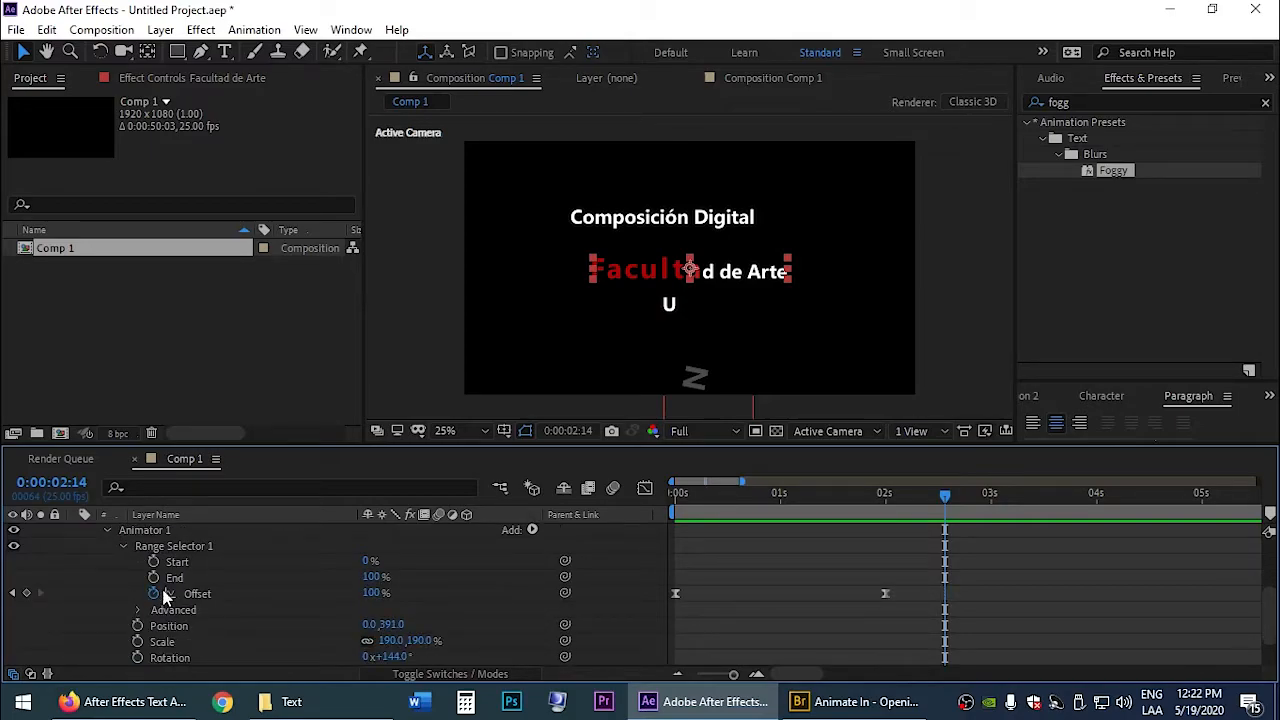
left_click(139, 610)
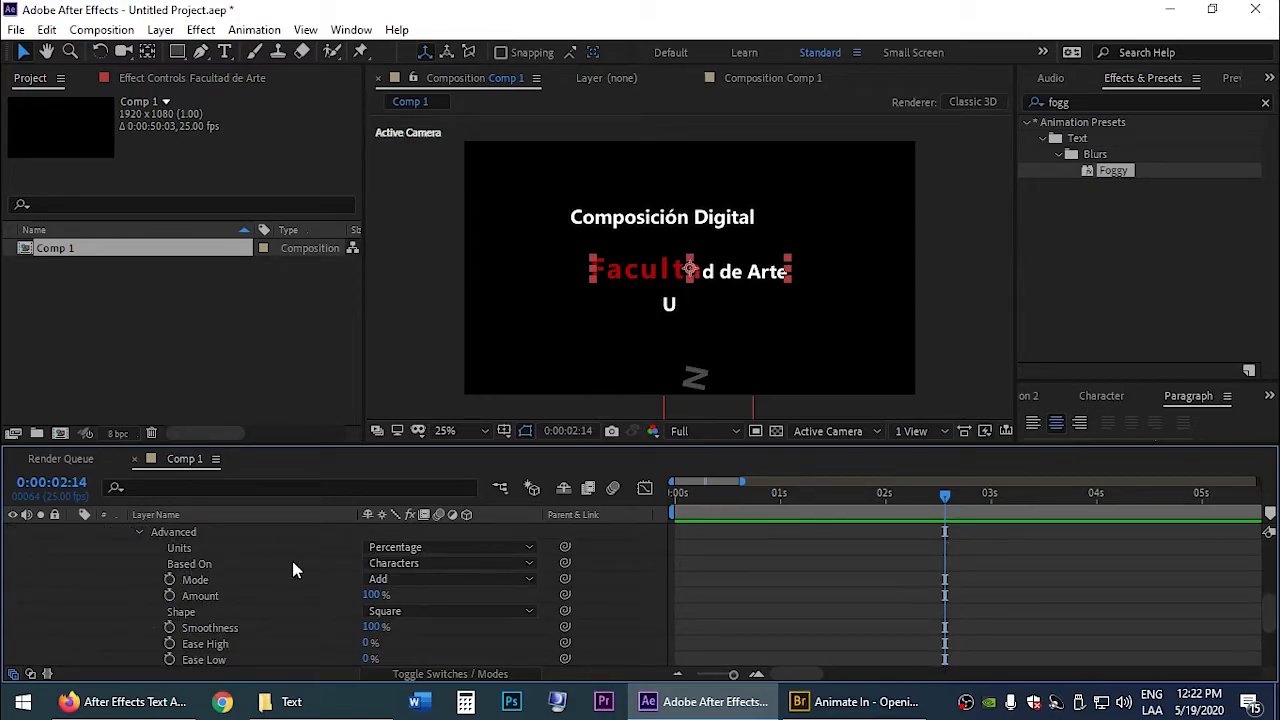
left_click(397, 565)
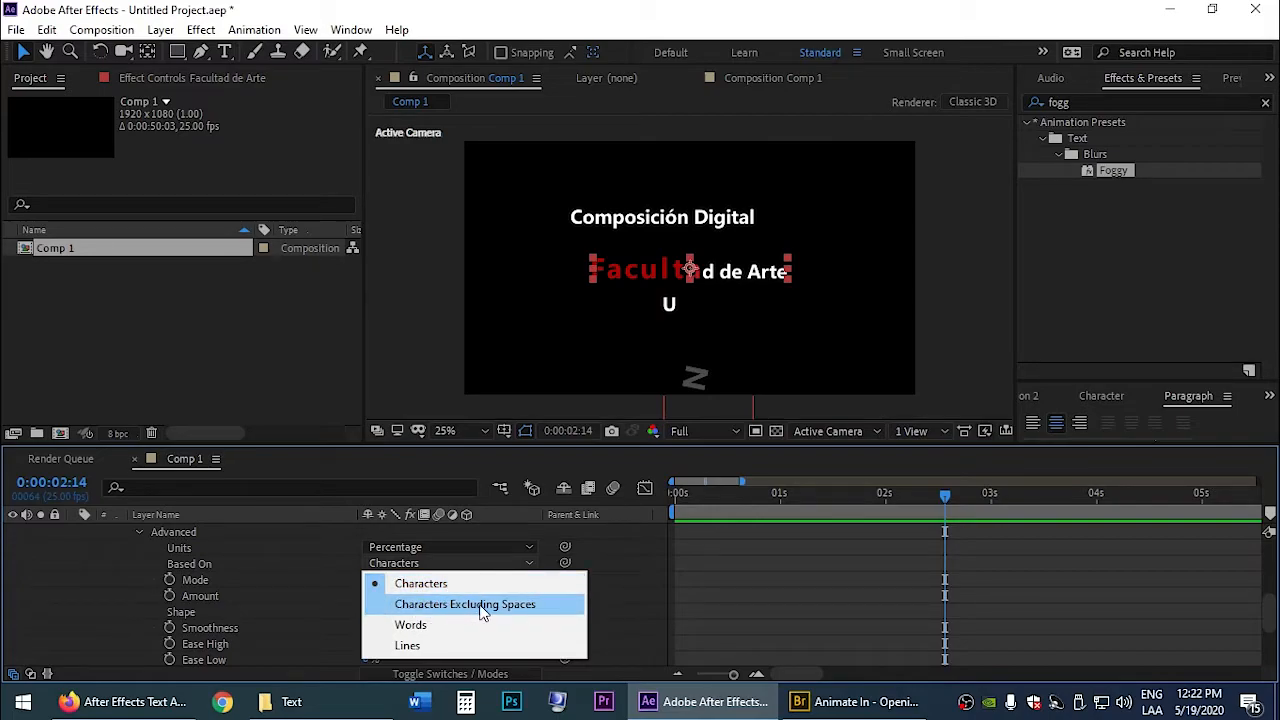
left_click(431, 628)
Step: Return to 0:00:00:00 and preview the word-based text animation
left_click_drag(901, 498, 705, 500)
key("Home")
key("space")
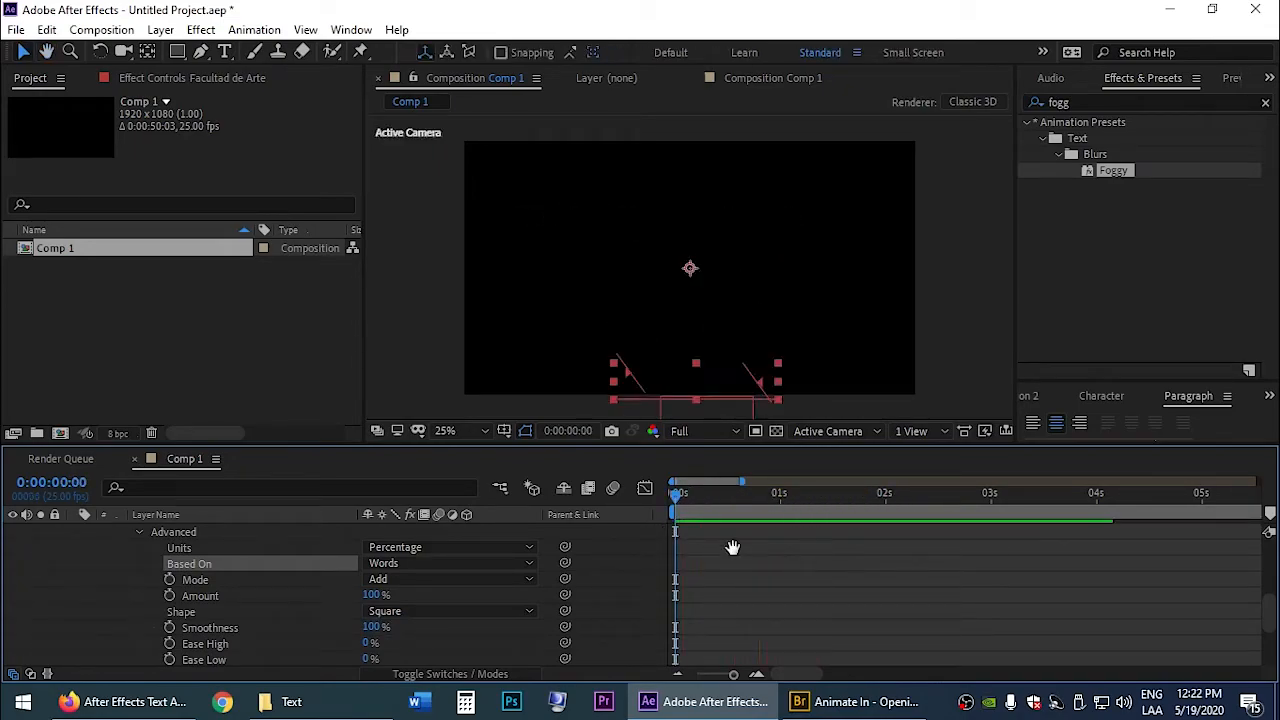
key("space")
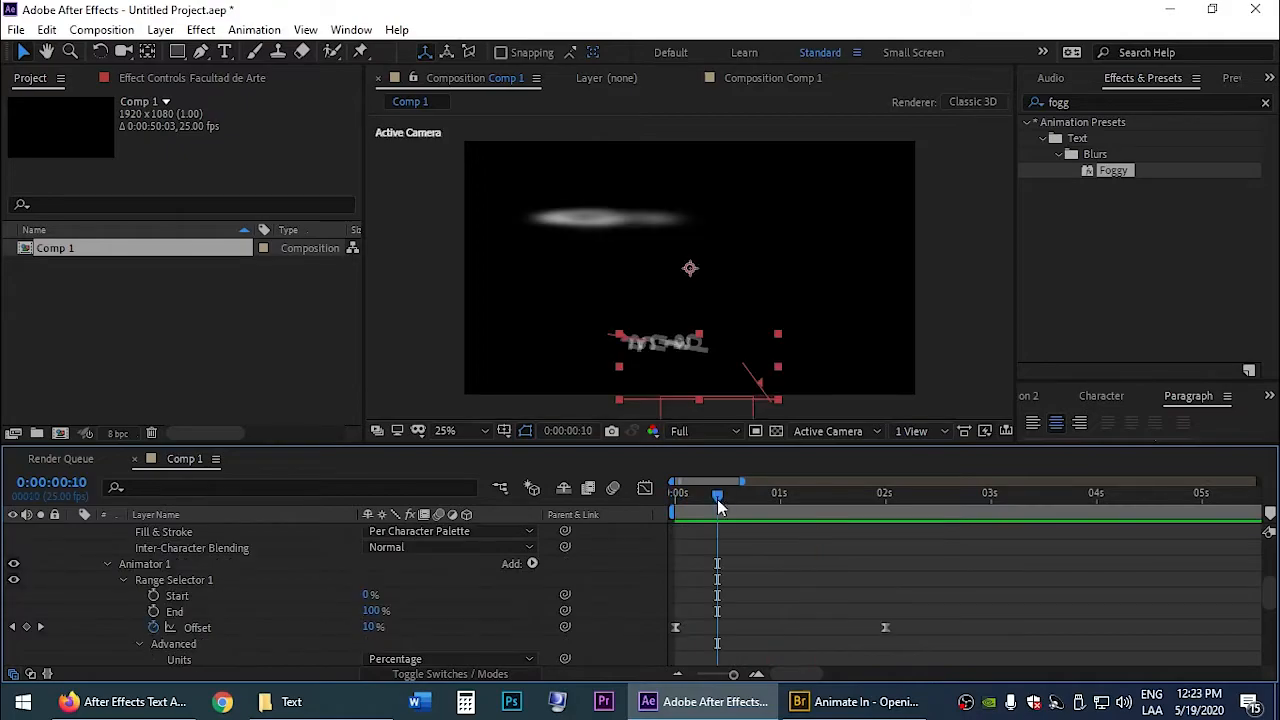
Step: Scrub to 0:00:00:21 and set Anchor Point Grouping to Word in the More Options of Facultad de Arte
left_click_drag(718, 507, 763, 558)
scroll(204, 613, "up", 3)
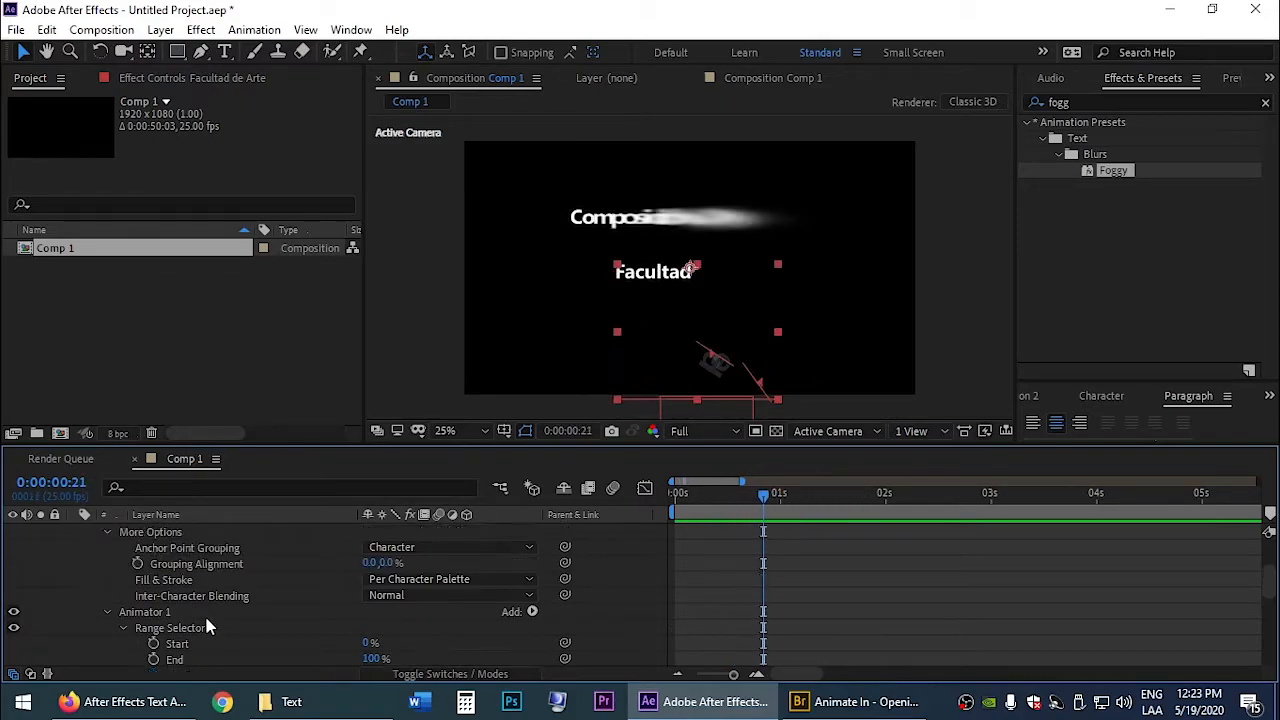
scroll(128, 620, "up", 2)
scroll(128, 620, "down", 2)
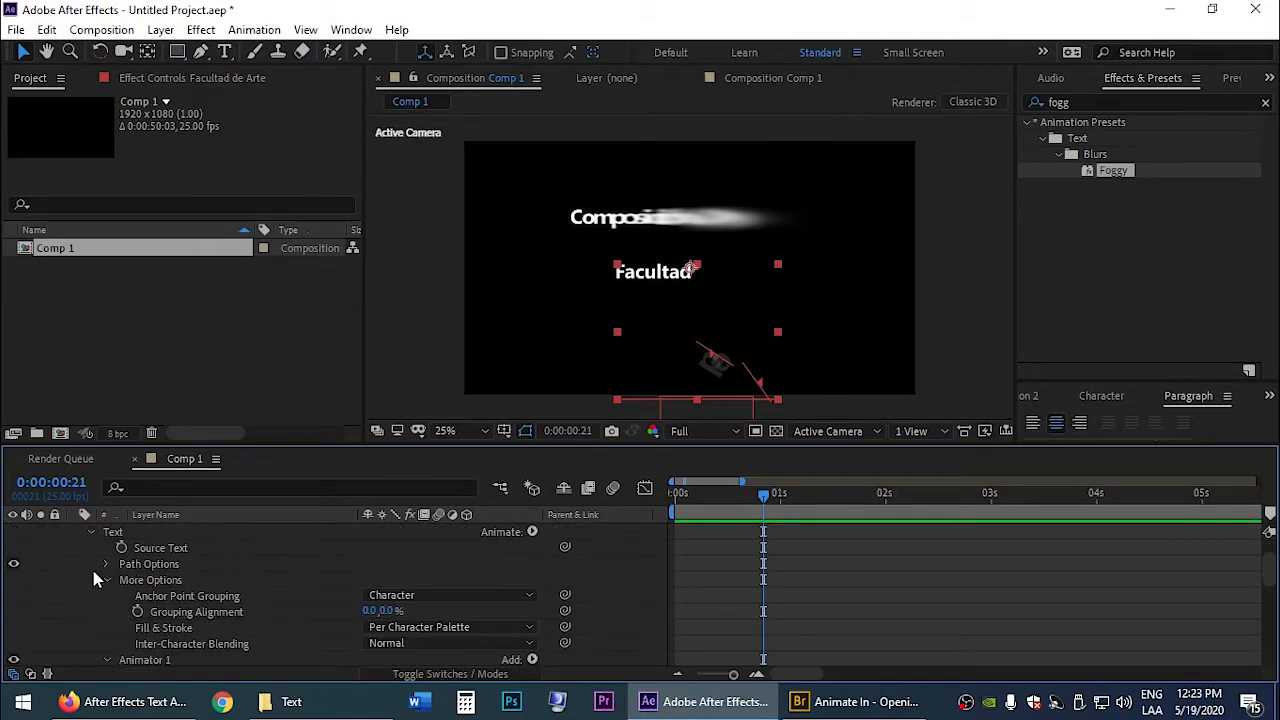
left_click(105, 580)
left_click(105, 580)
scroll(176, 564, "down", 1)
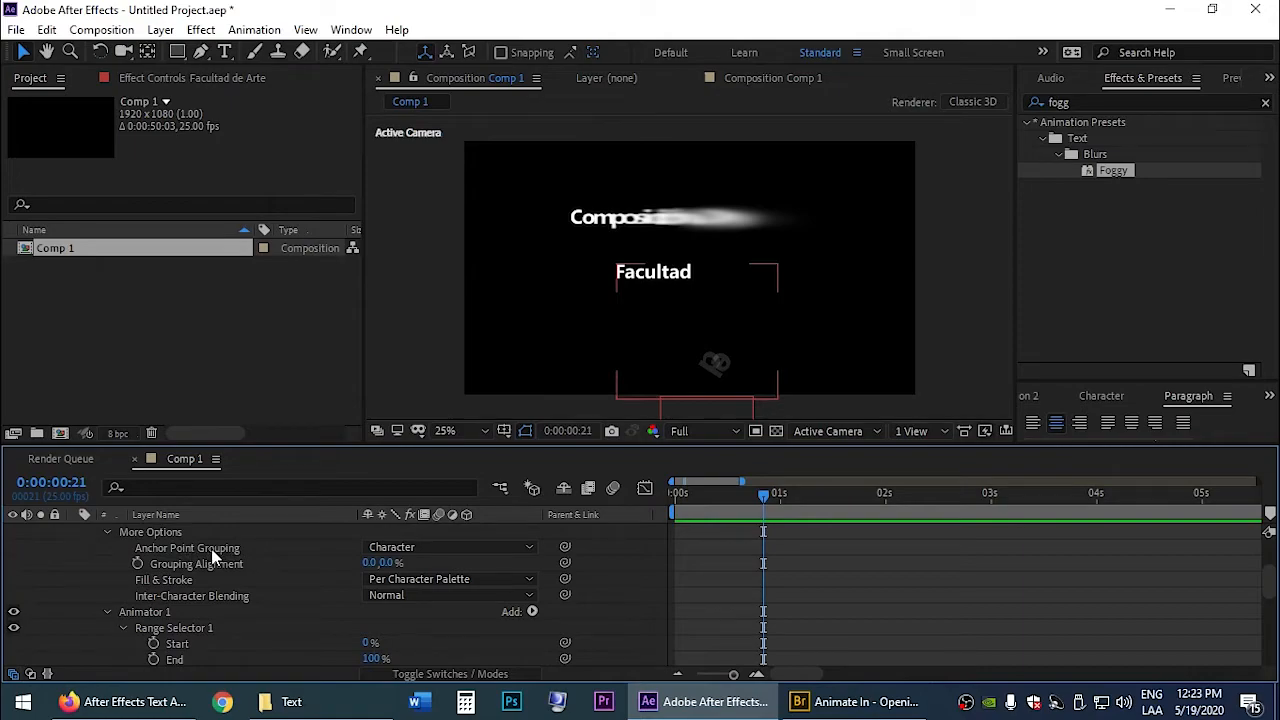
left_click(408, 549)
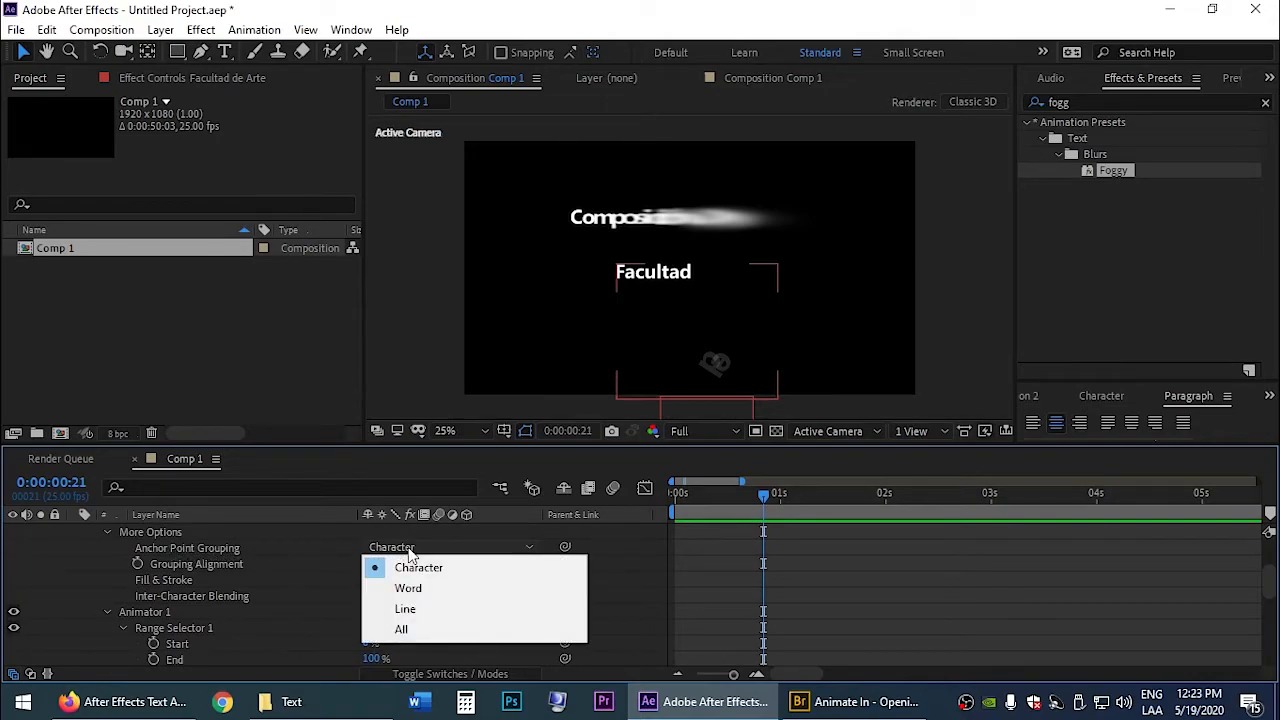
left_click(403, 590)
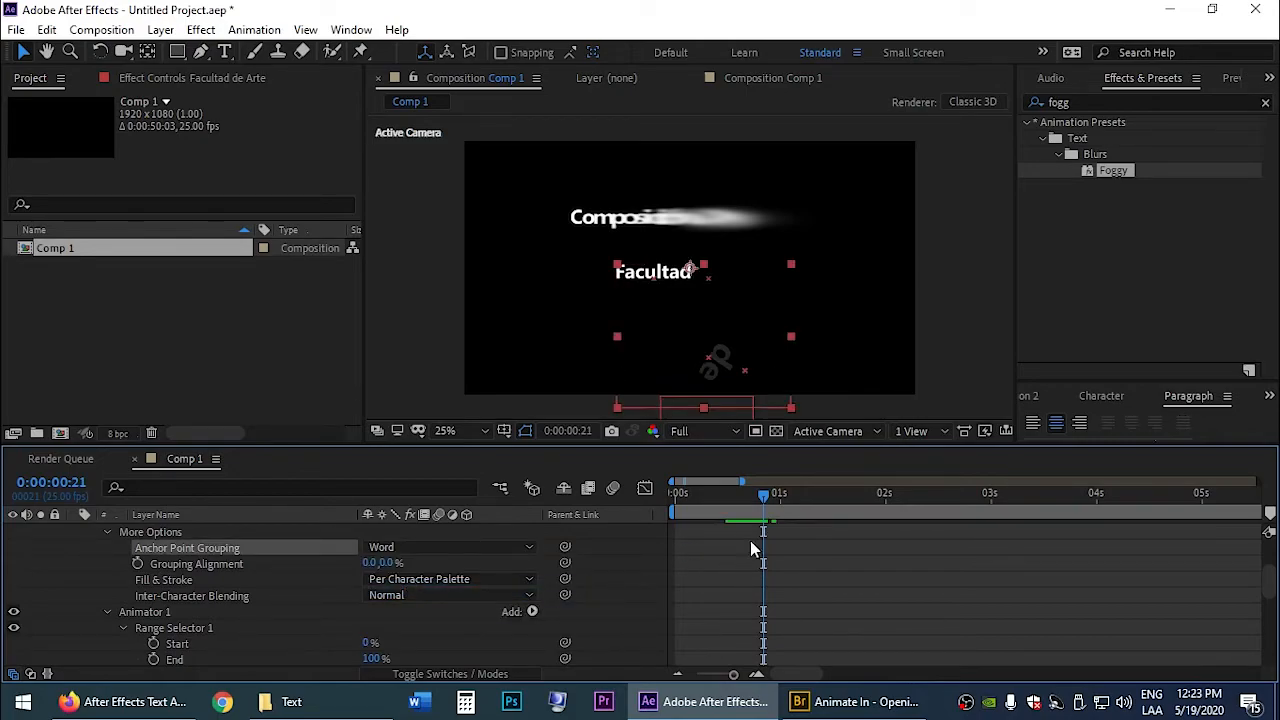
Step: Set Range Selector 1's Based On to Lines and scrub the Facultad de Arte animation, stopping at 0:00:00:20
left_click_drag(765, 500, 934, 537)
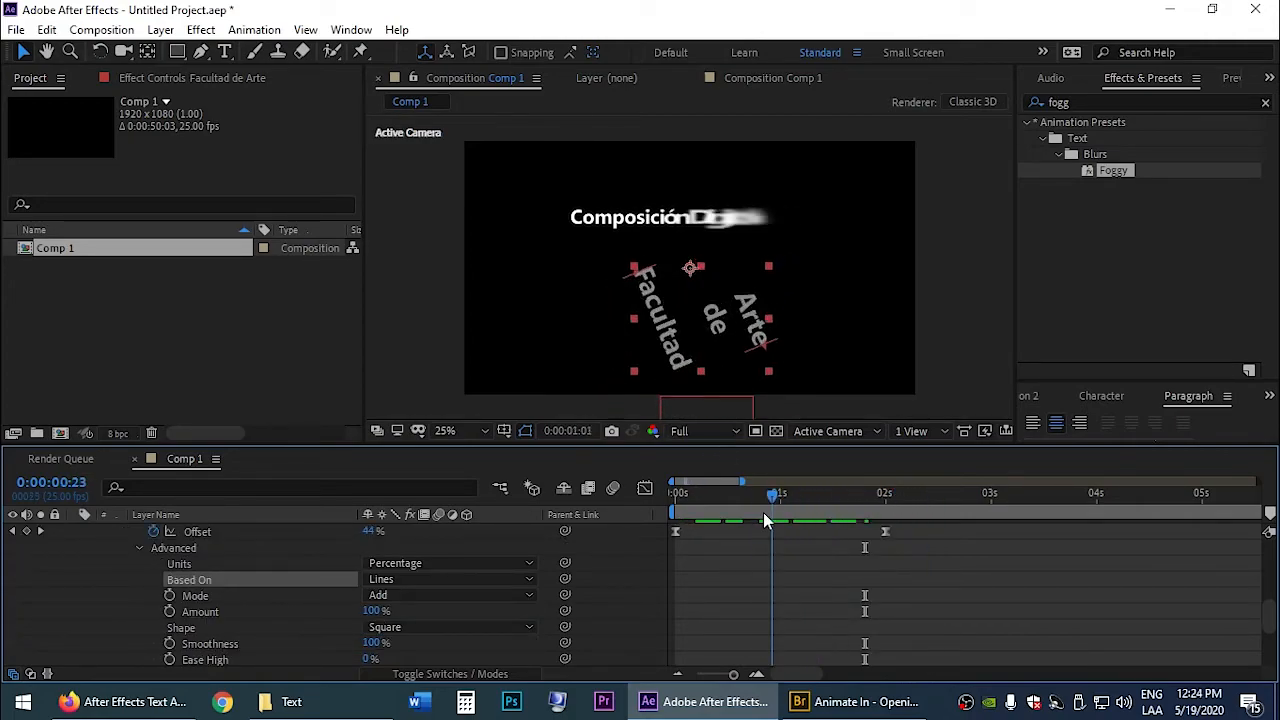
left_click_drag(763, 512, 760, 512)
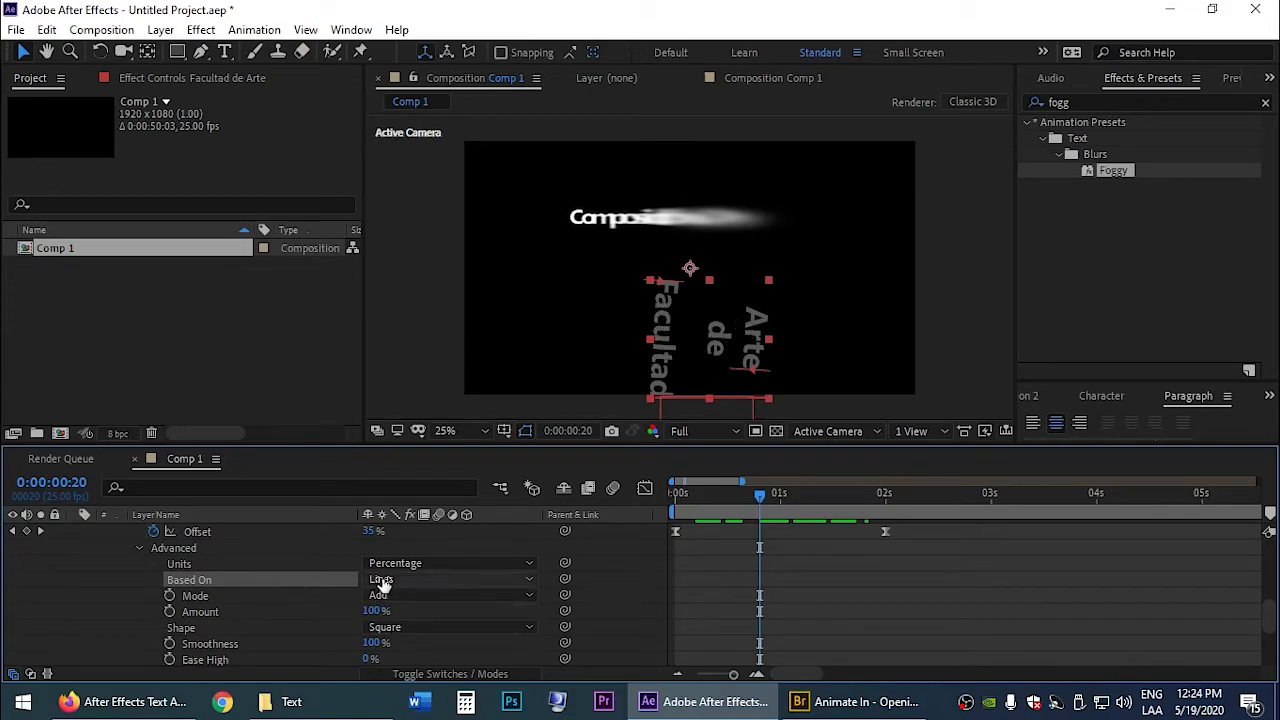
Step: Set Anchor Point Grouping of Facultad de Arte to Line and scrub through the animation to 0:00:01:18
scroll(343, 595, "up", 5)
left_click(398, 547)
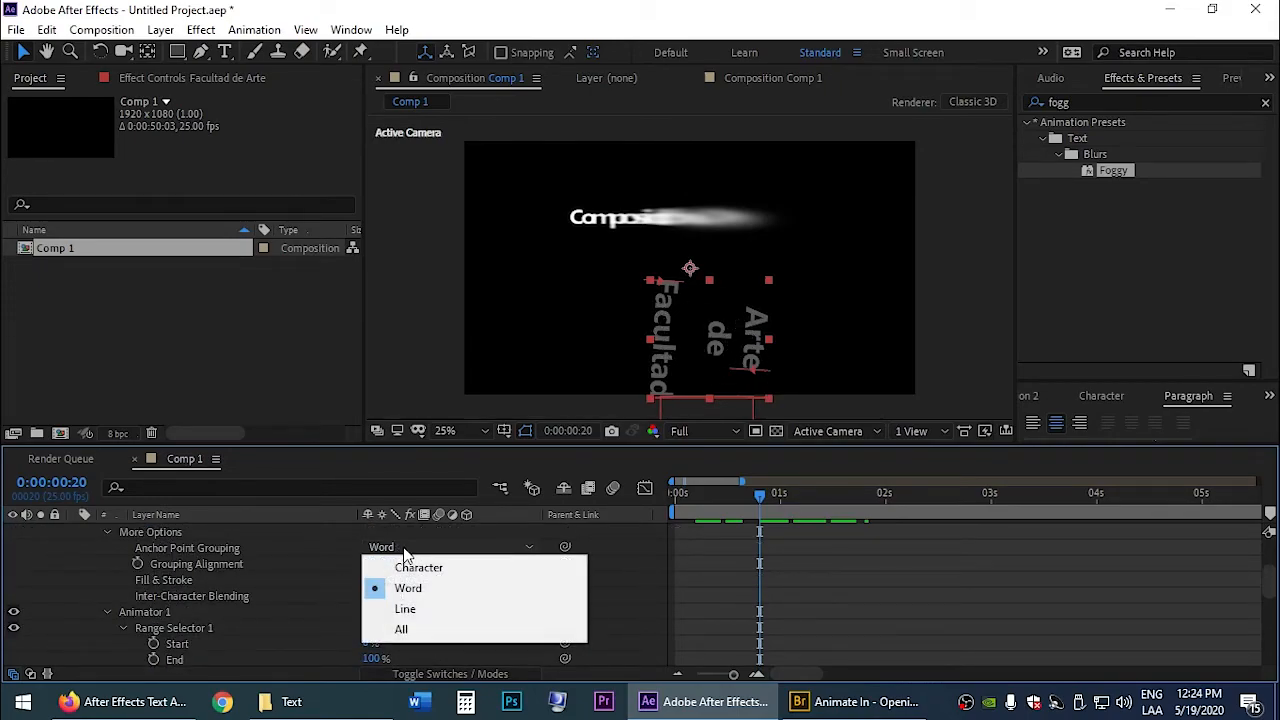
left_click(419, 610)
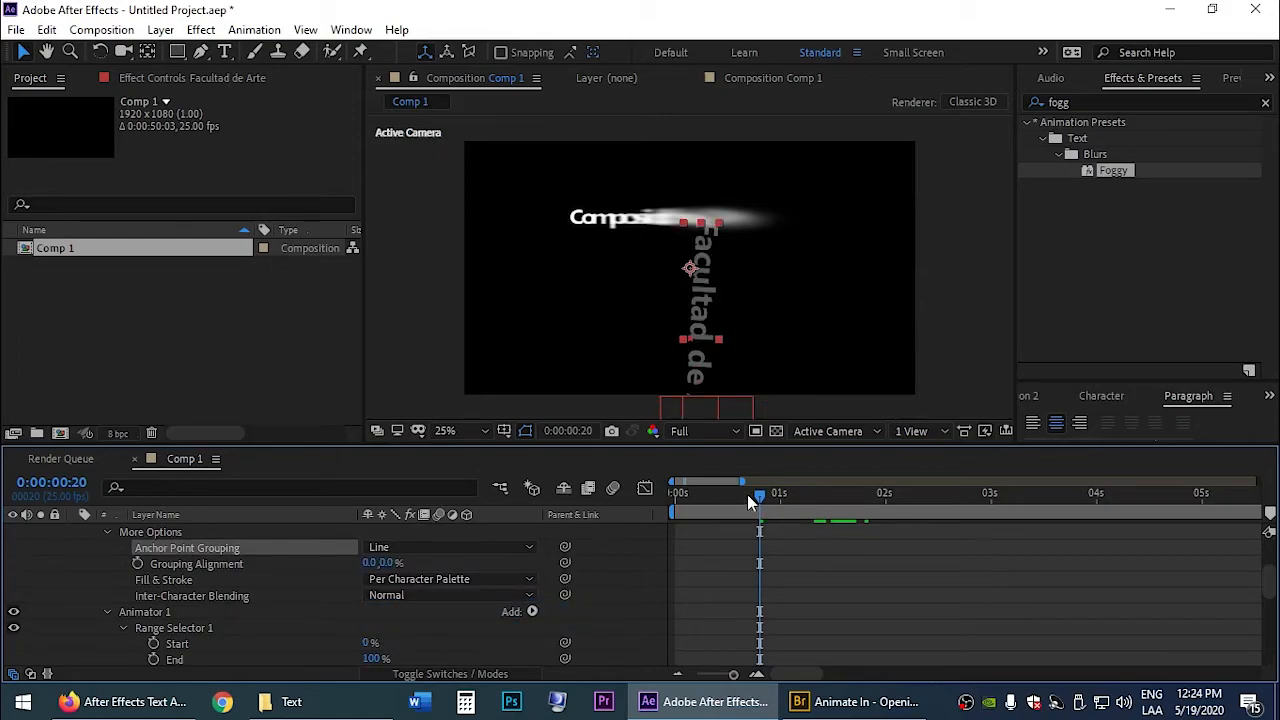
left_click_drag(682, 497, 866, 525)
Step: Collapse the Text group of Facultad de Arte to view its Transform properties and expand the Text group again
scroll(125, 577, "up", 4)
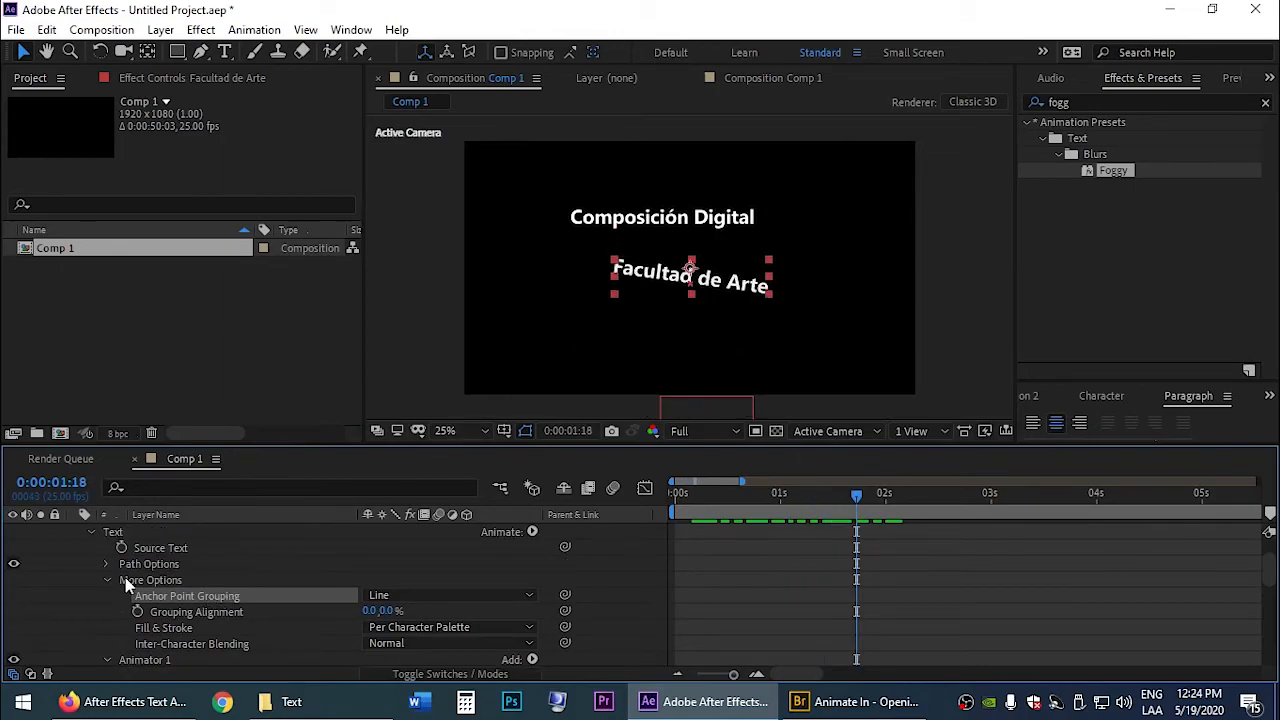
left_click(89, 579)
left_click(89, 596)
scroll(238, 638, "down", 1)
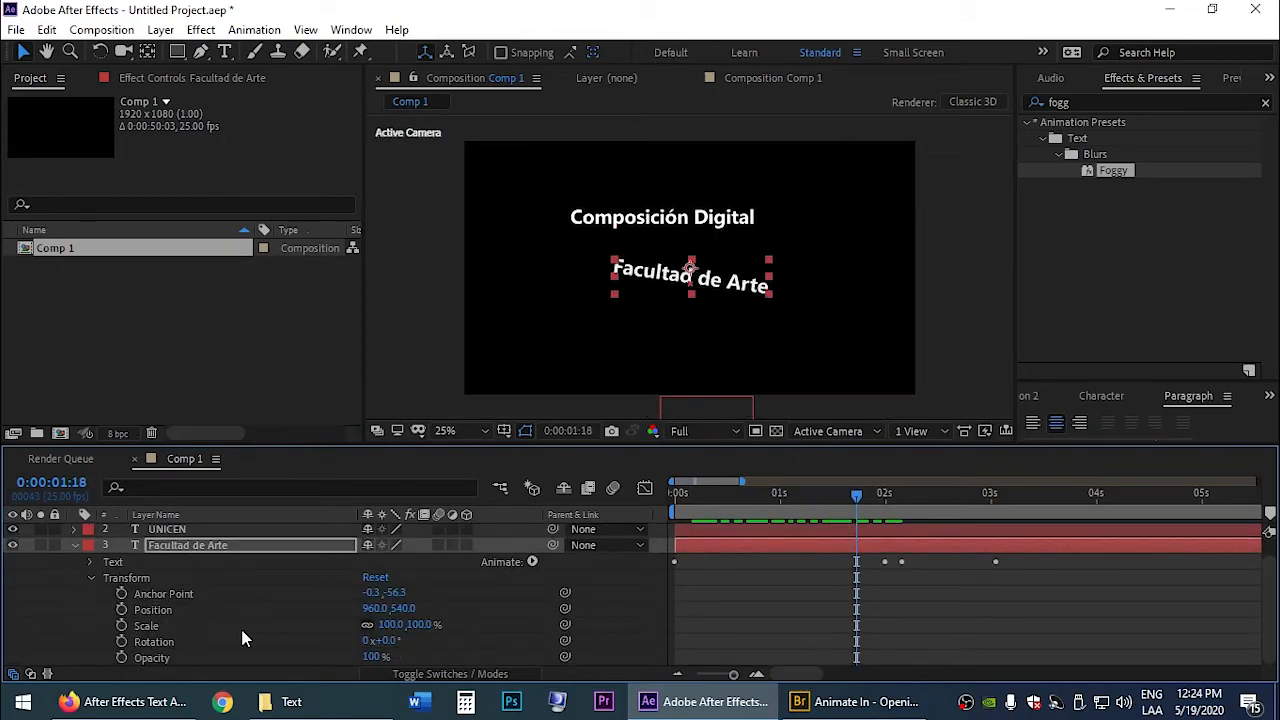
left_click(91, 562)
scroll(92, 570, "down", 2)
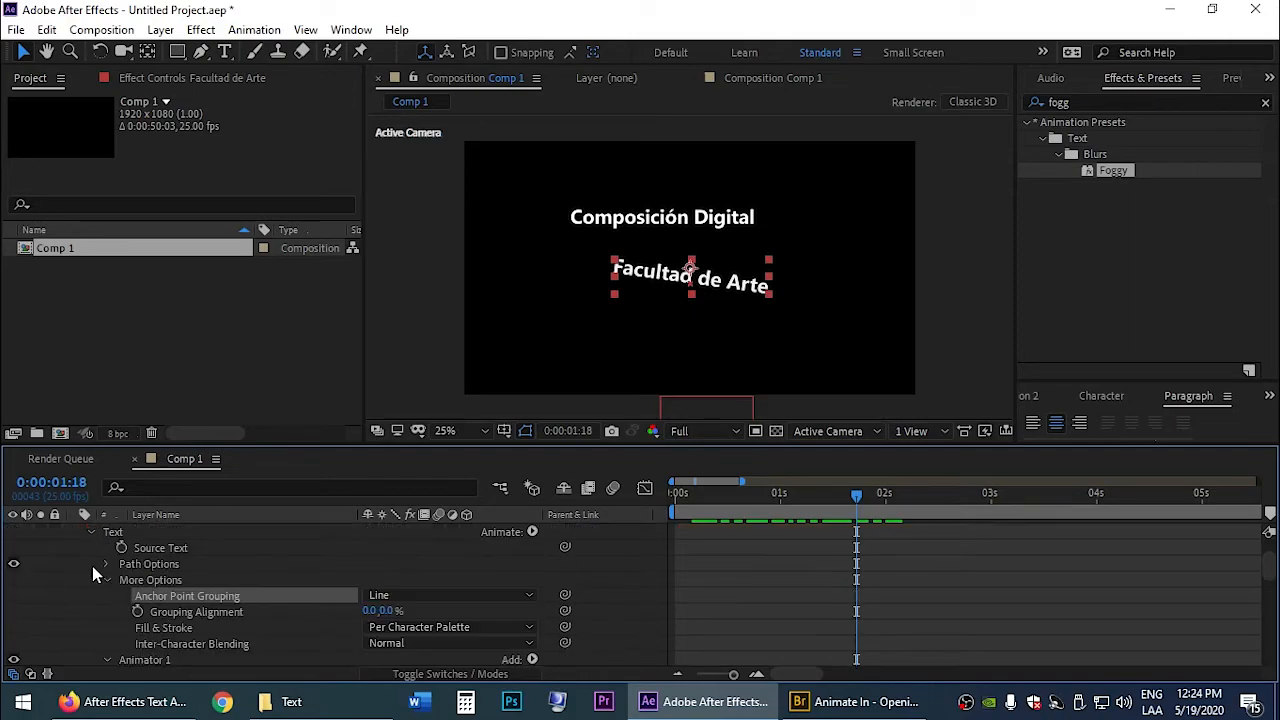
scroll(811, 593, "up", 3)
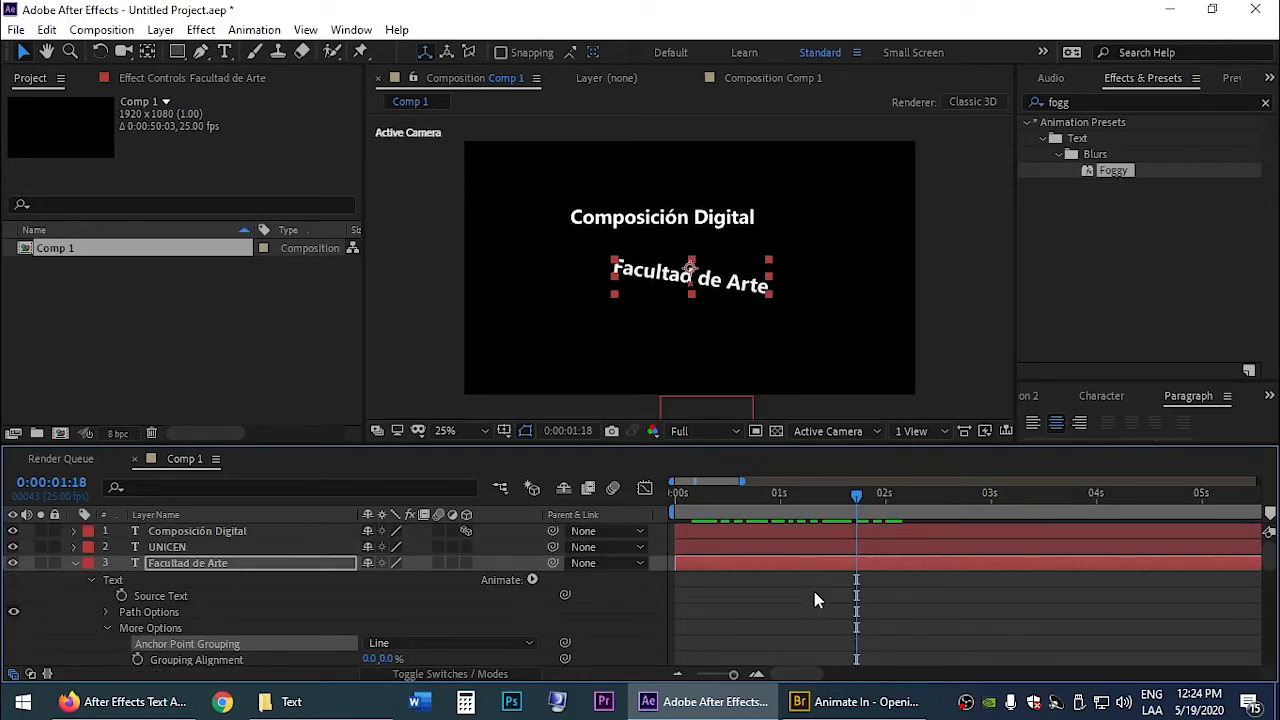